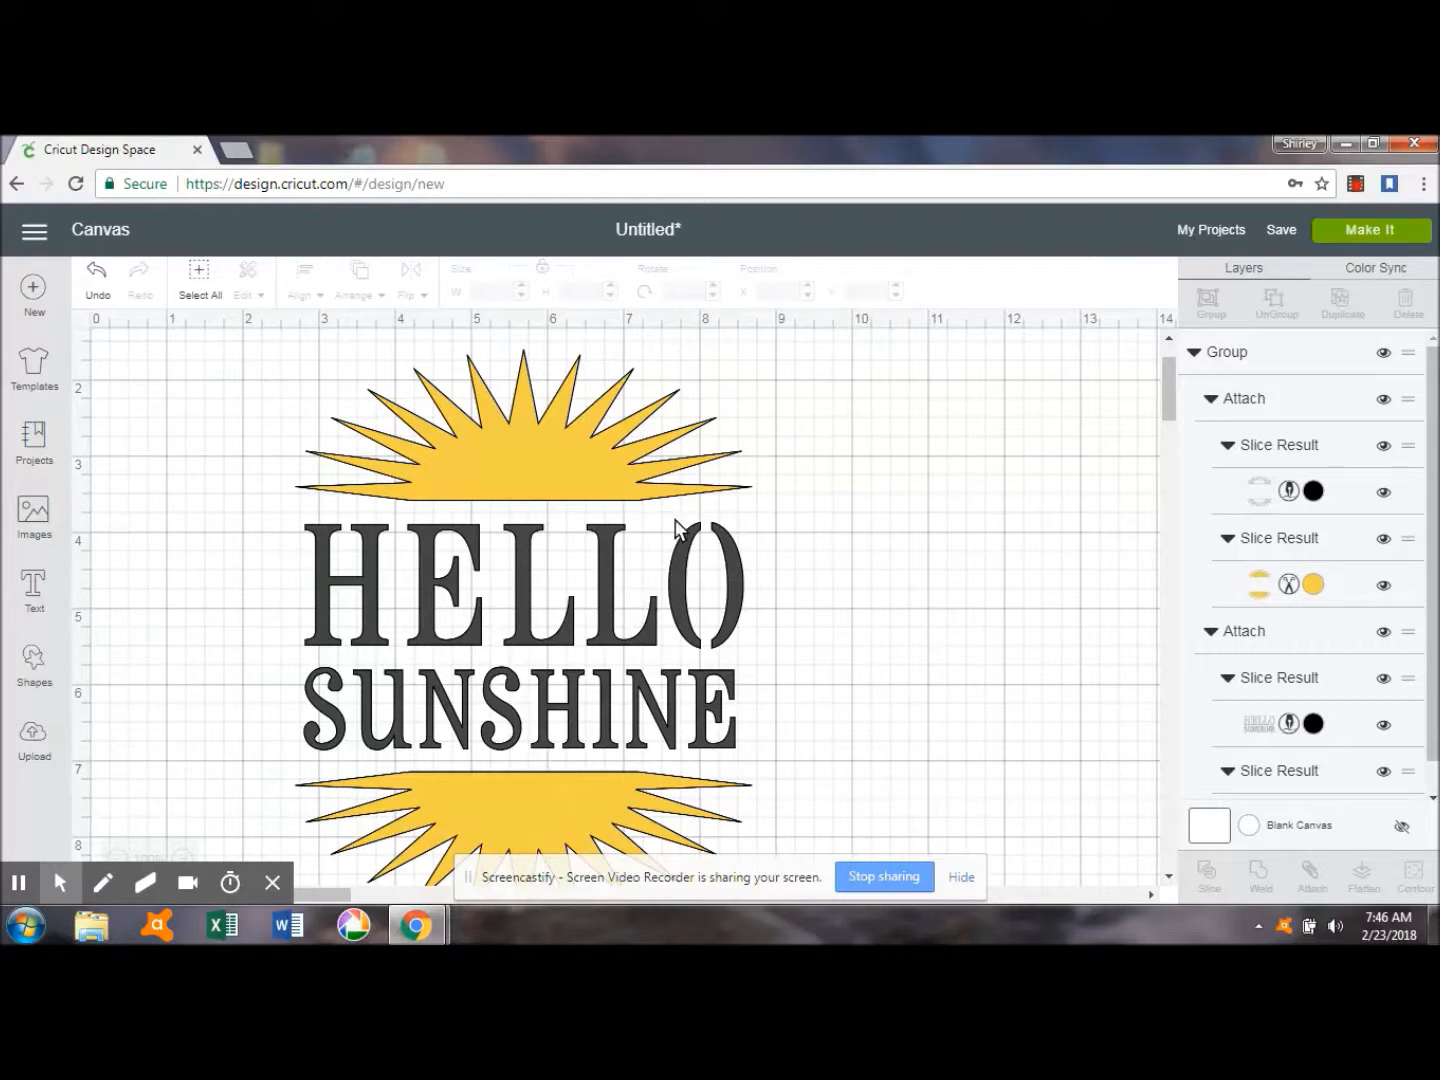
# Move the finished Hello Sunshine group aside to about X 13.13, Y 2.32 to clear the working area.
pyautogui.moveTo(1171, 399); pyautogui.dragTo(1171, 406)
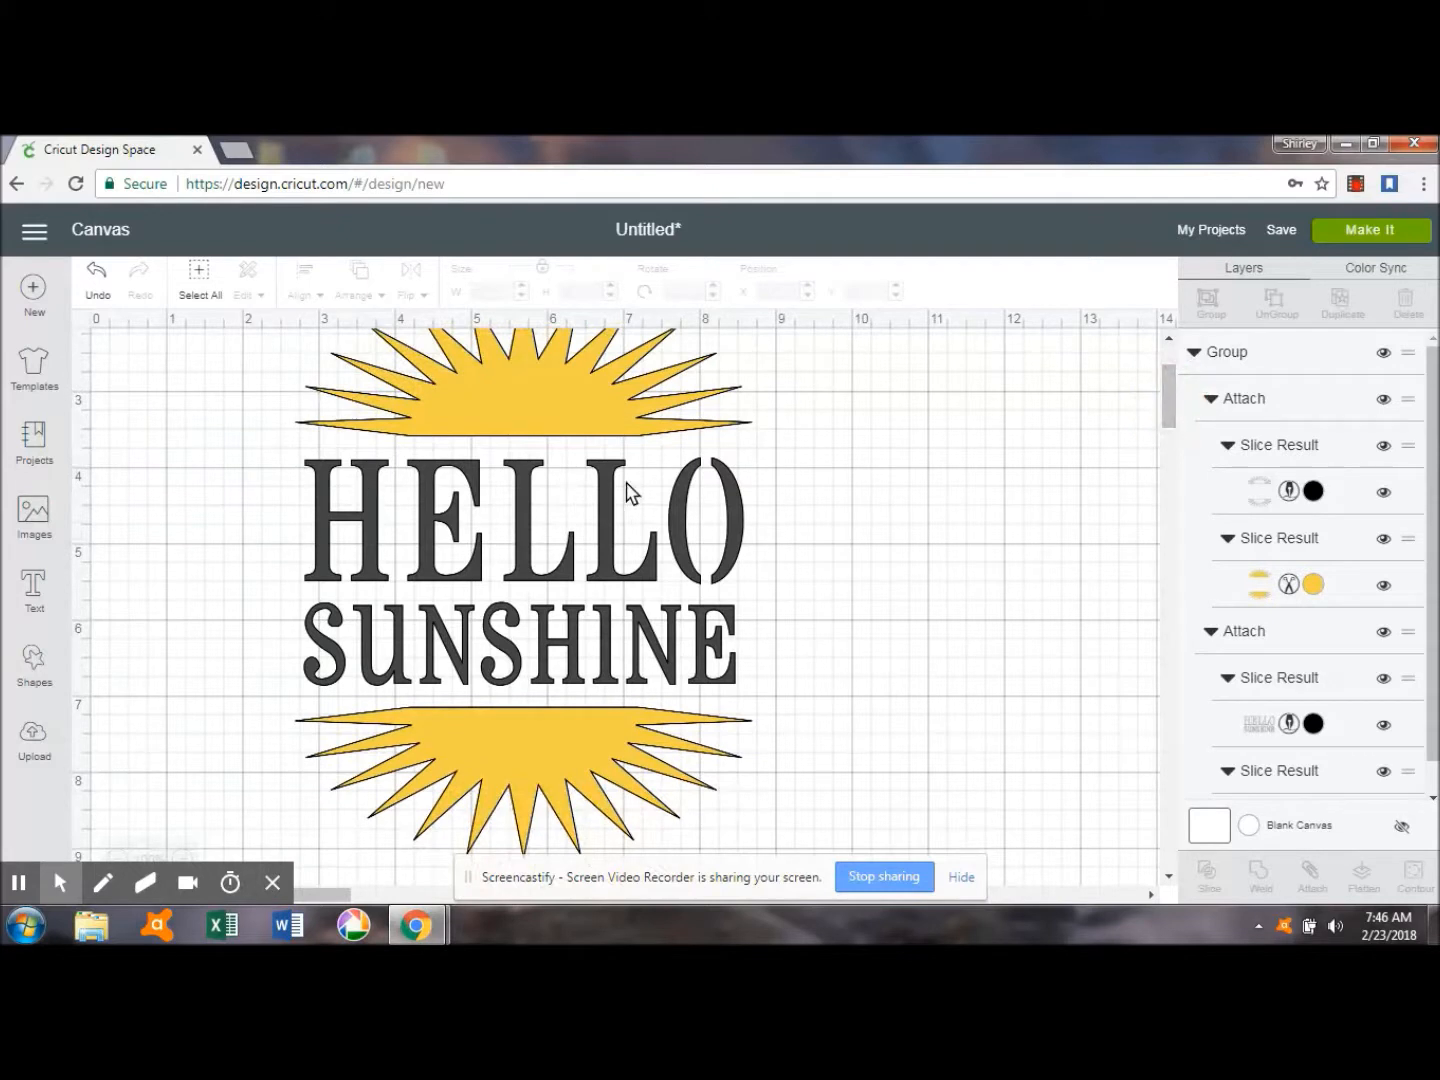
pyautogui.moveTo(1174, 410); pyautogui.dragTo(1174, 401)
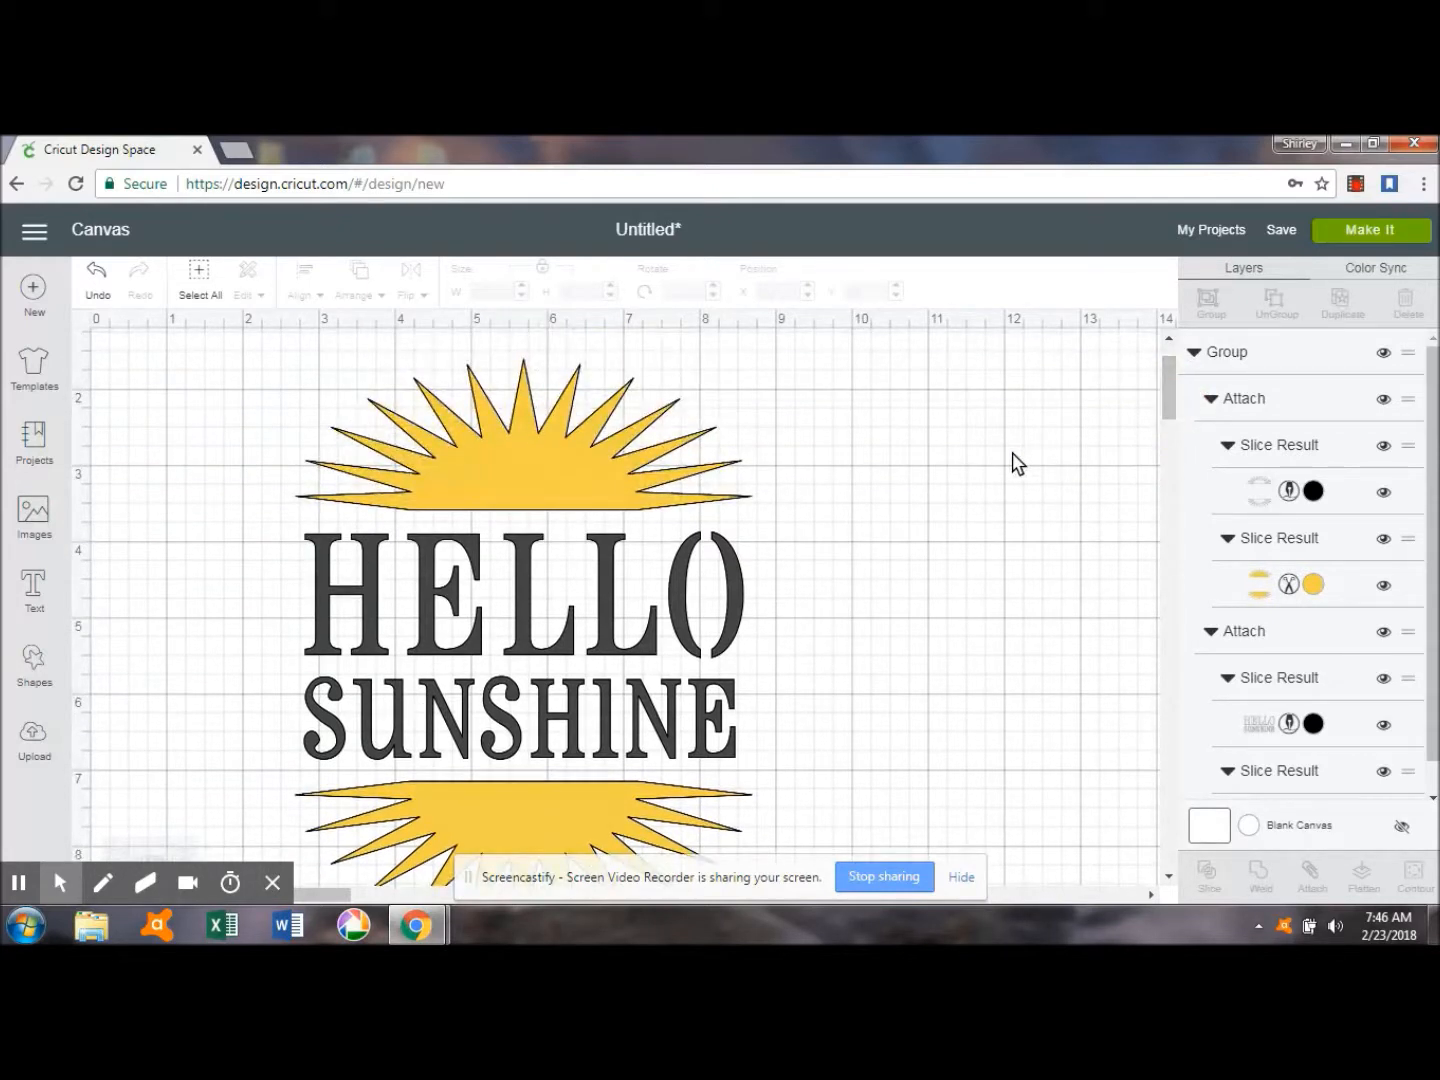
pyautogui.click(499, 497)
pyautogui.moveTo(492, 477); pyautogui.dragTo(1163, 515)
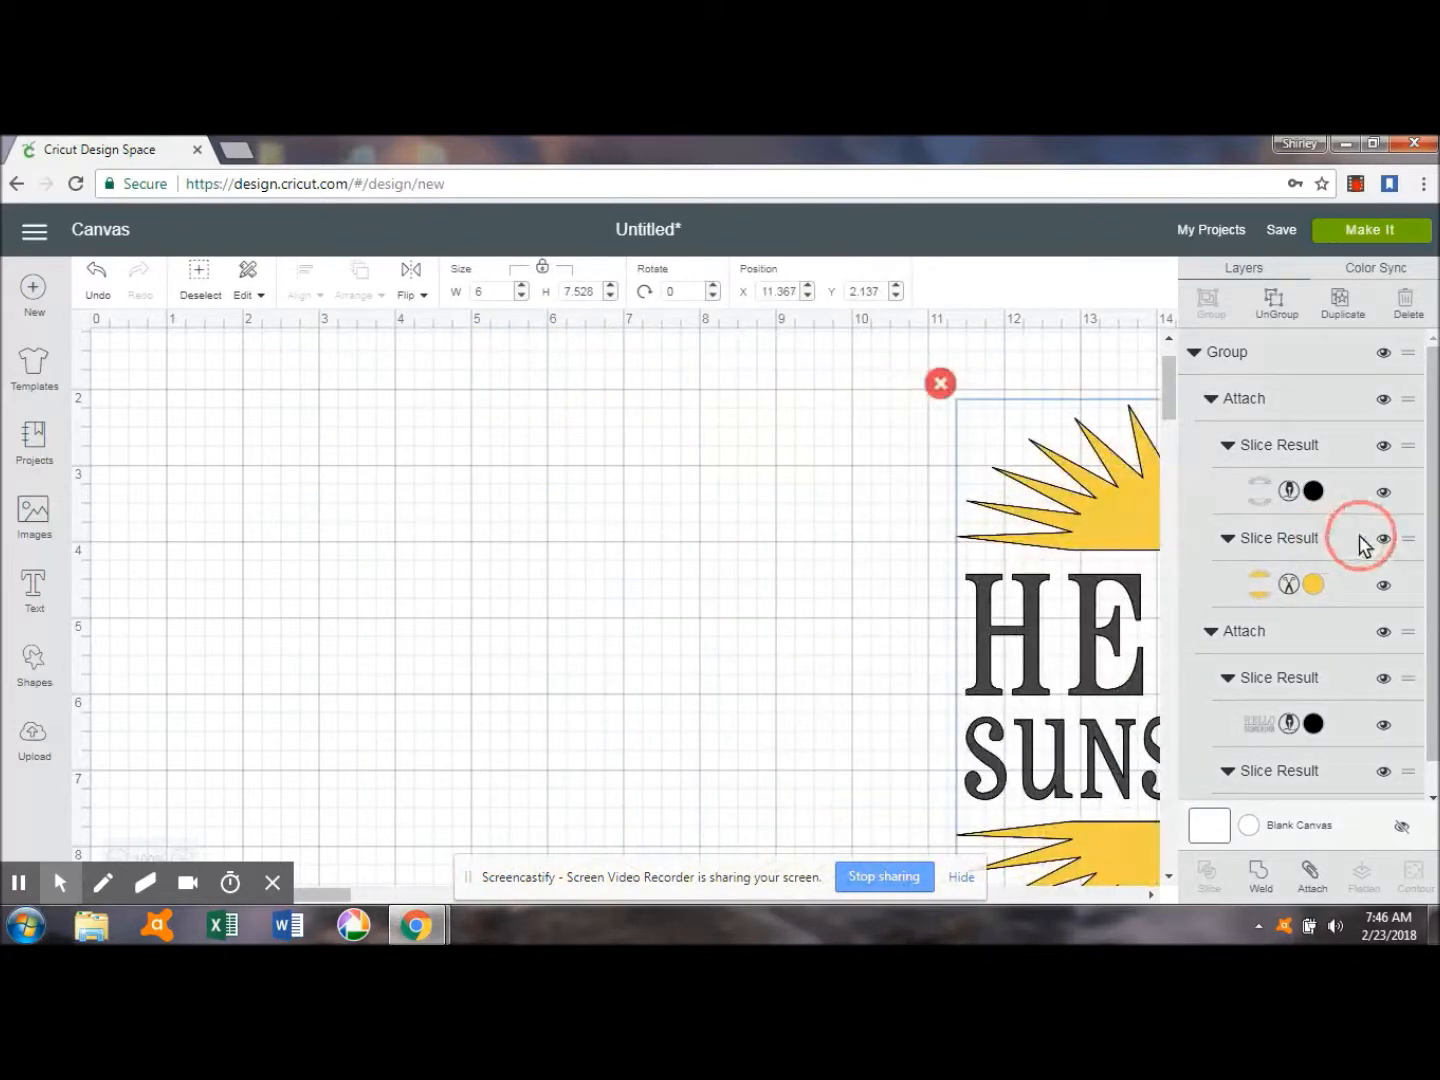
pyautogui.moveTo(1041, 526); pyautogui.dragTo(1313, 550)
pyautogui.moveTo(1093, 536); pyautogui.dragTo(1180, 537)
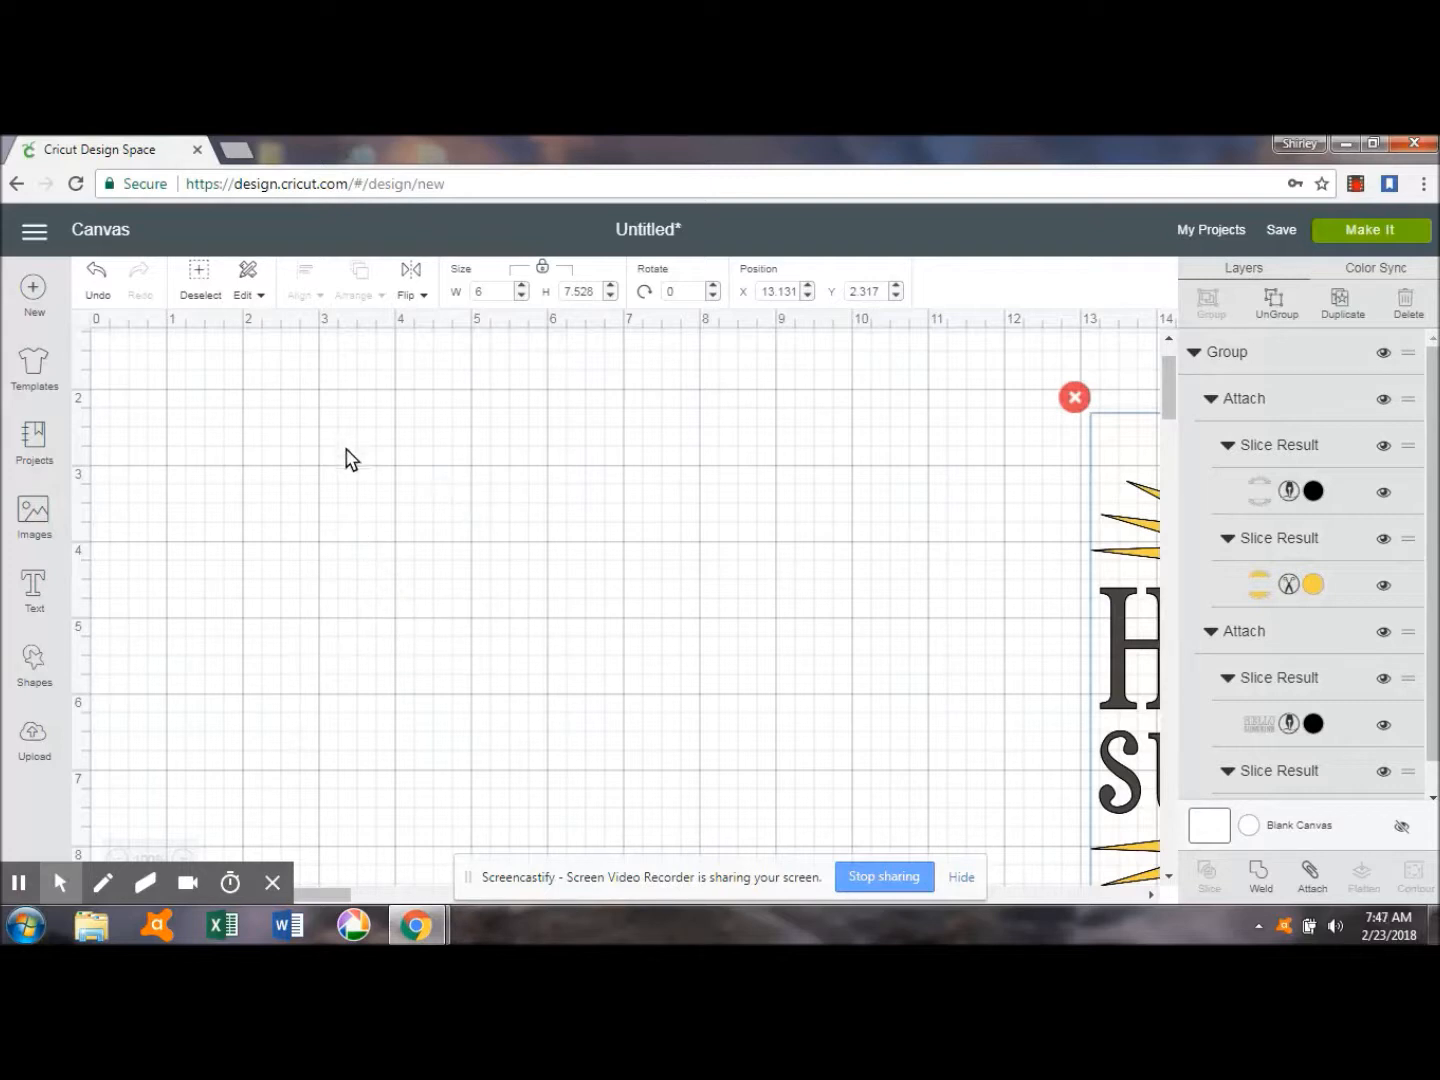
# Insert the yellow Hello Sunshine card image from the Close to My Heart - Artfully Sent cartridge.
pyautogui.click(36, 515)
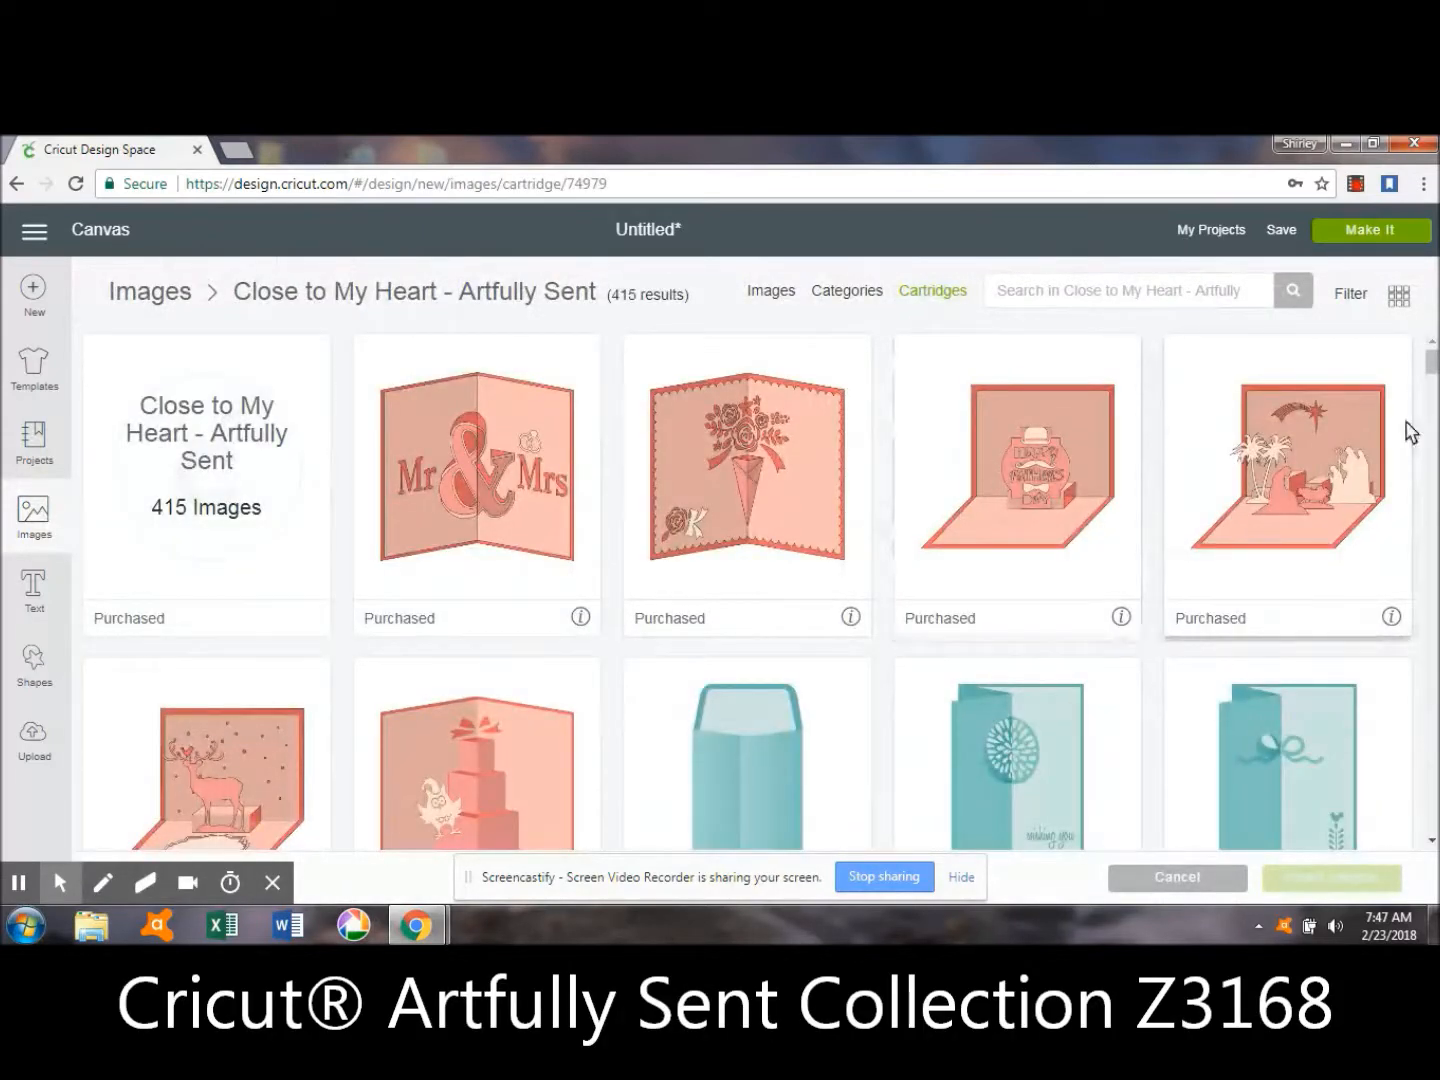
pyautogui.moveTo(1433, 368); pyautogui.dragTo(1433, 579)
pyautogui.scroll(-15, 1433, 360)
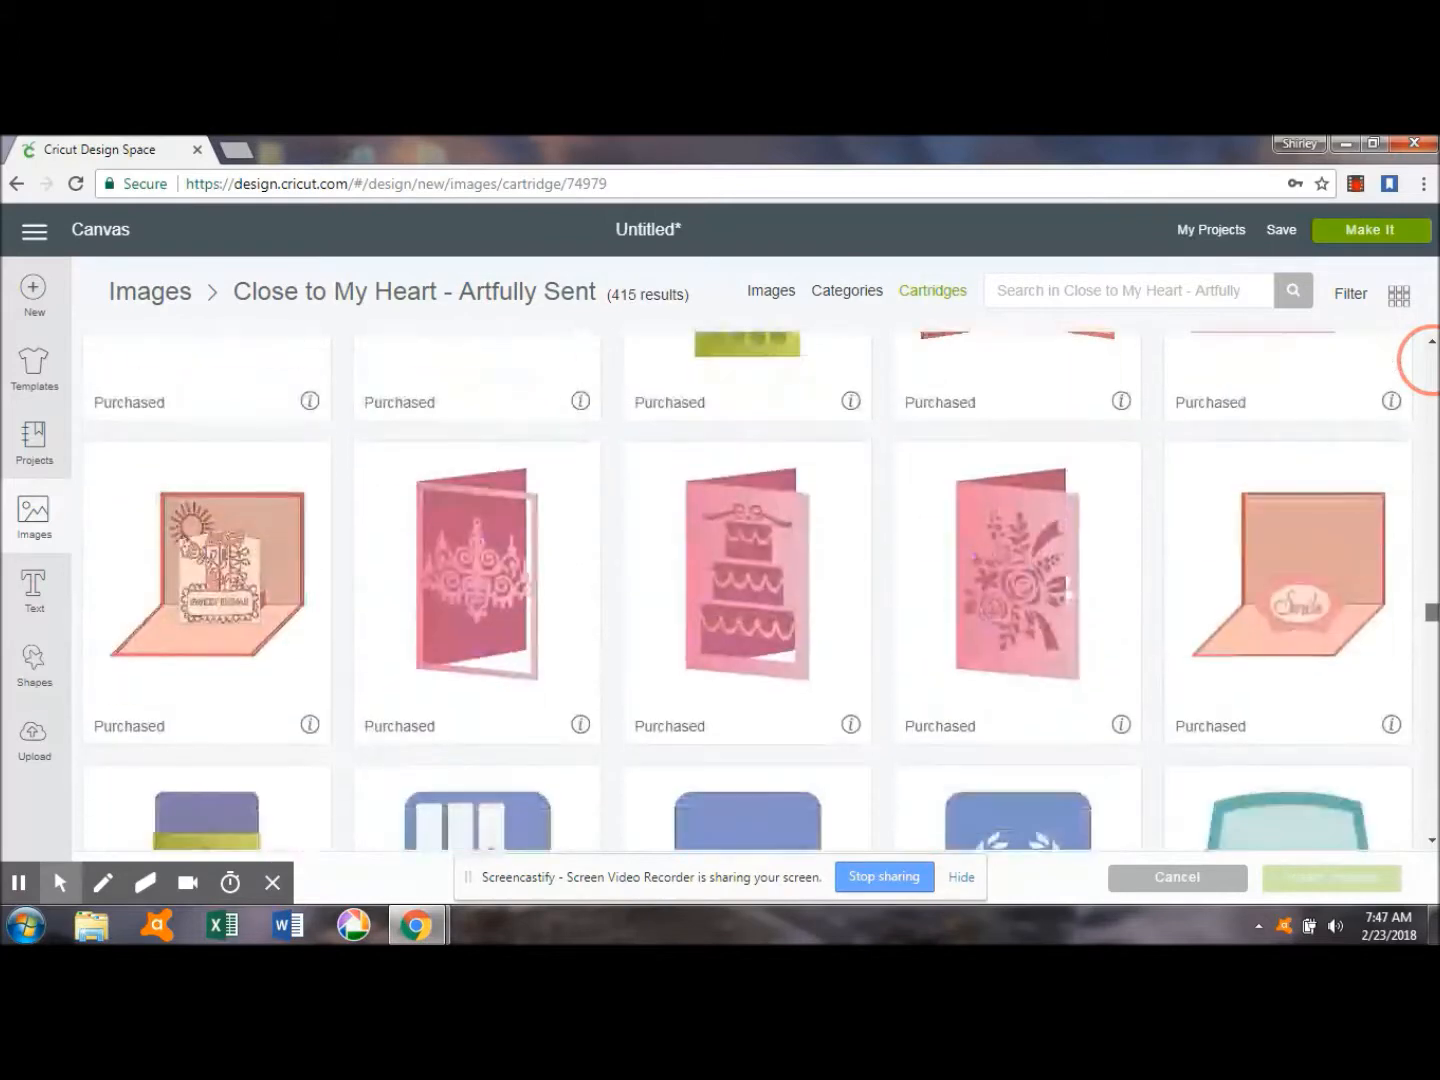
pyautogui.scroll(-2, 1433, 360)
pyautogui.moveTo(1433, 627); pyautogui.dragTo(1435, 812)
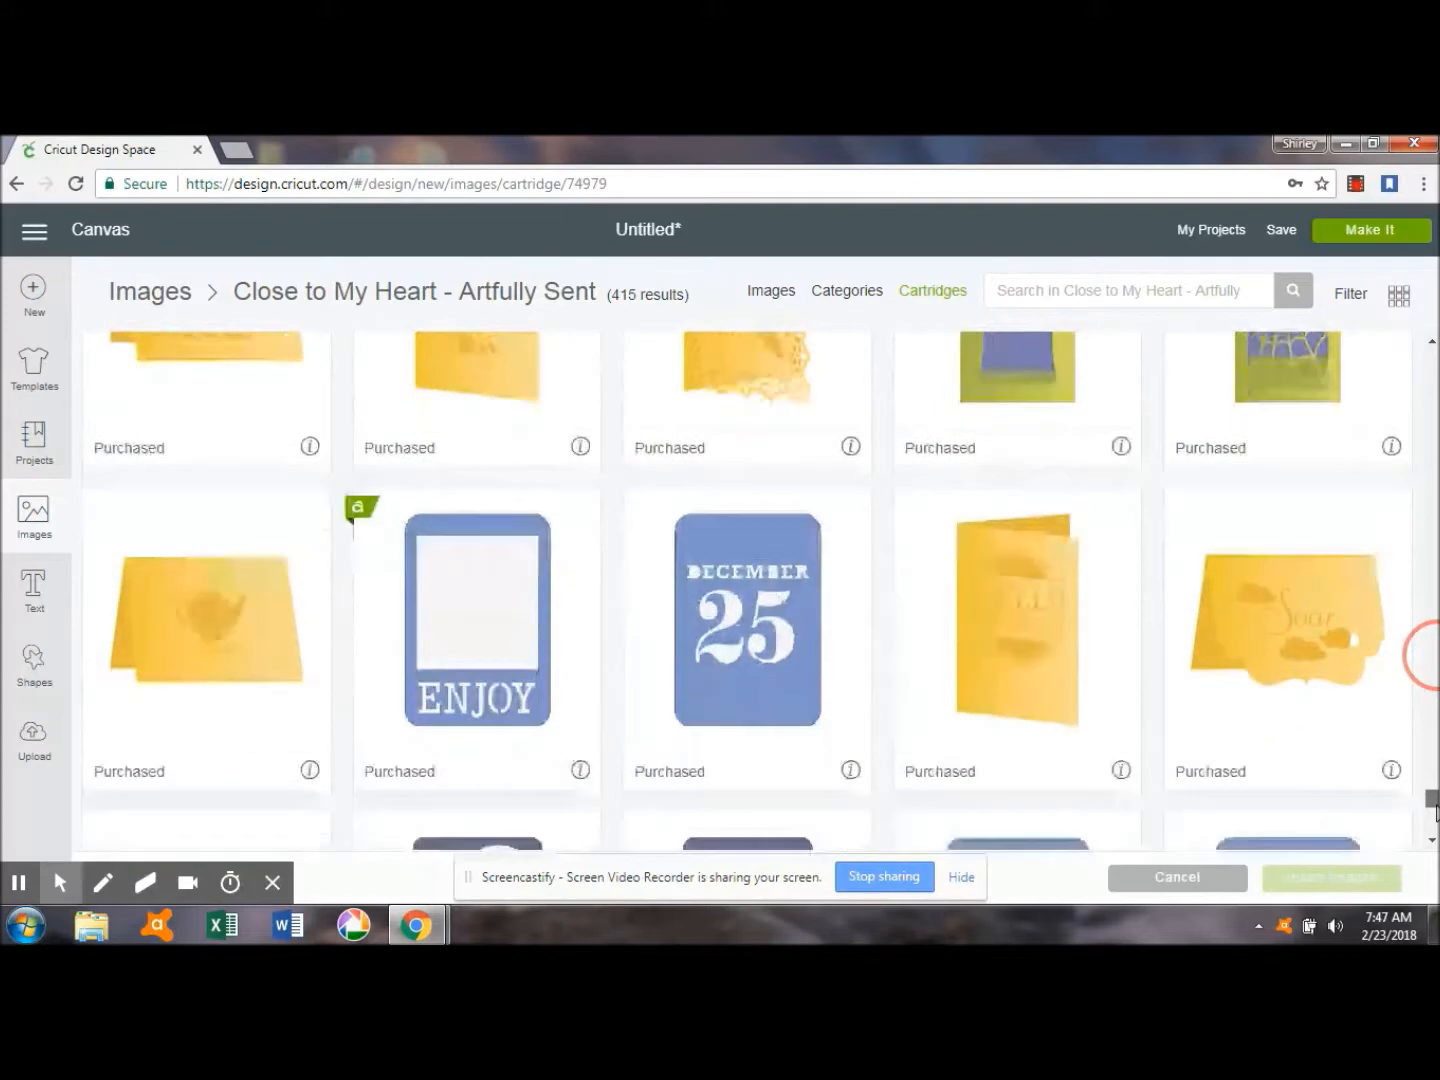
pyautogui.click(1052, 668)
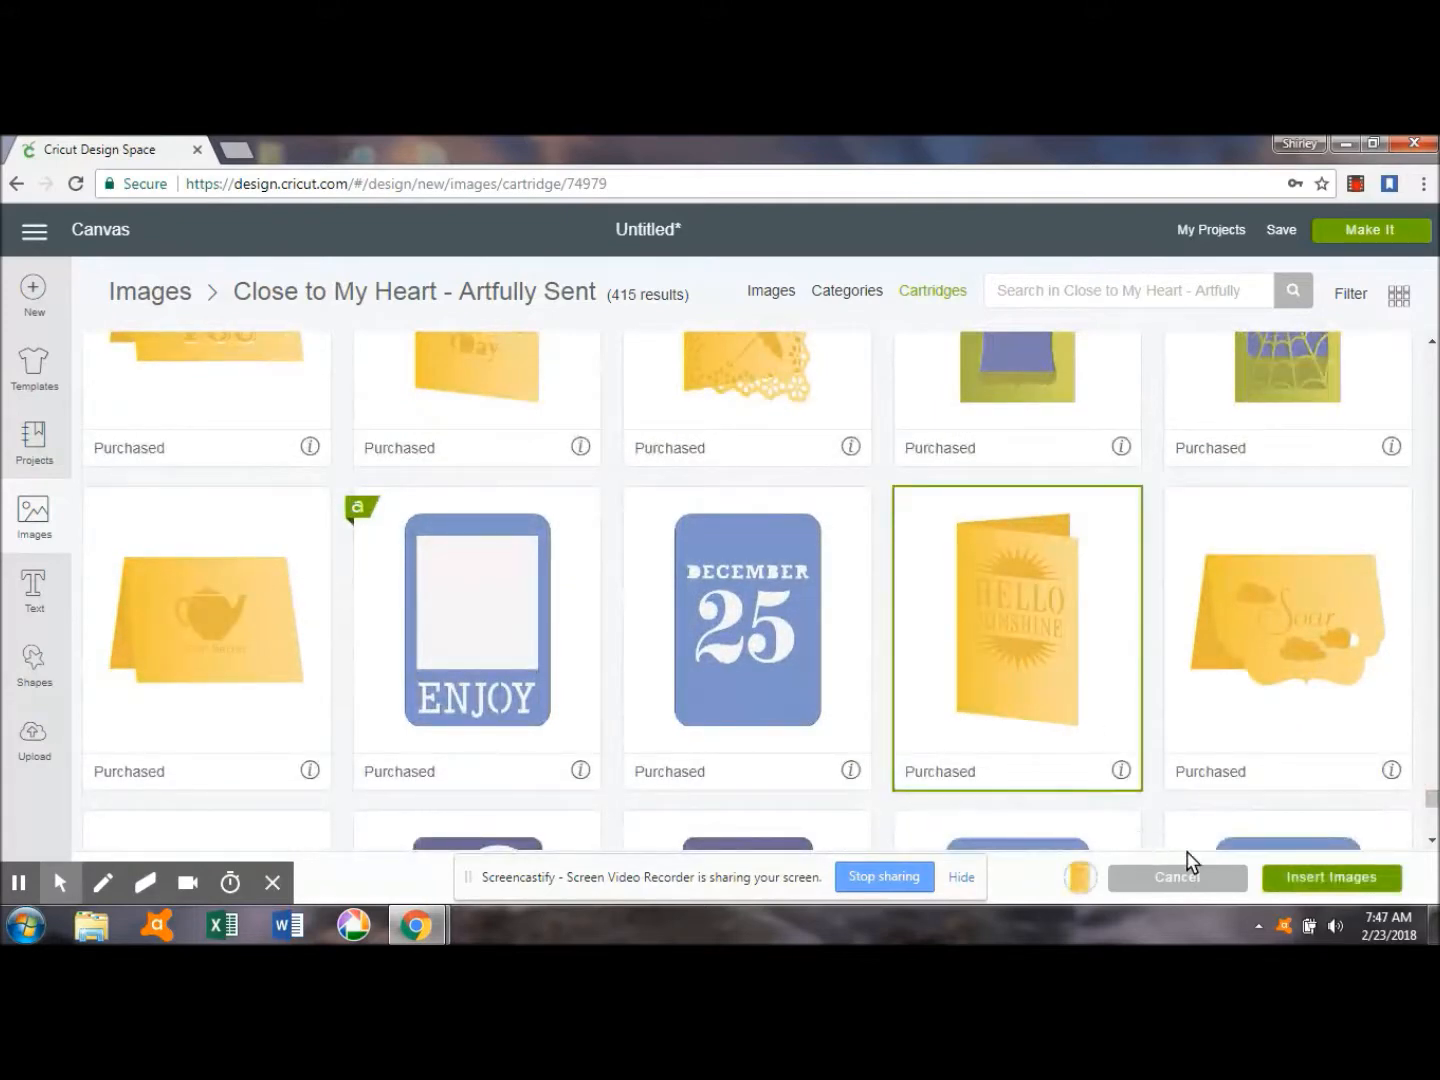
pyautogui.click(1283, 880)
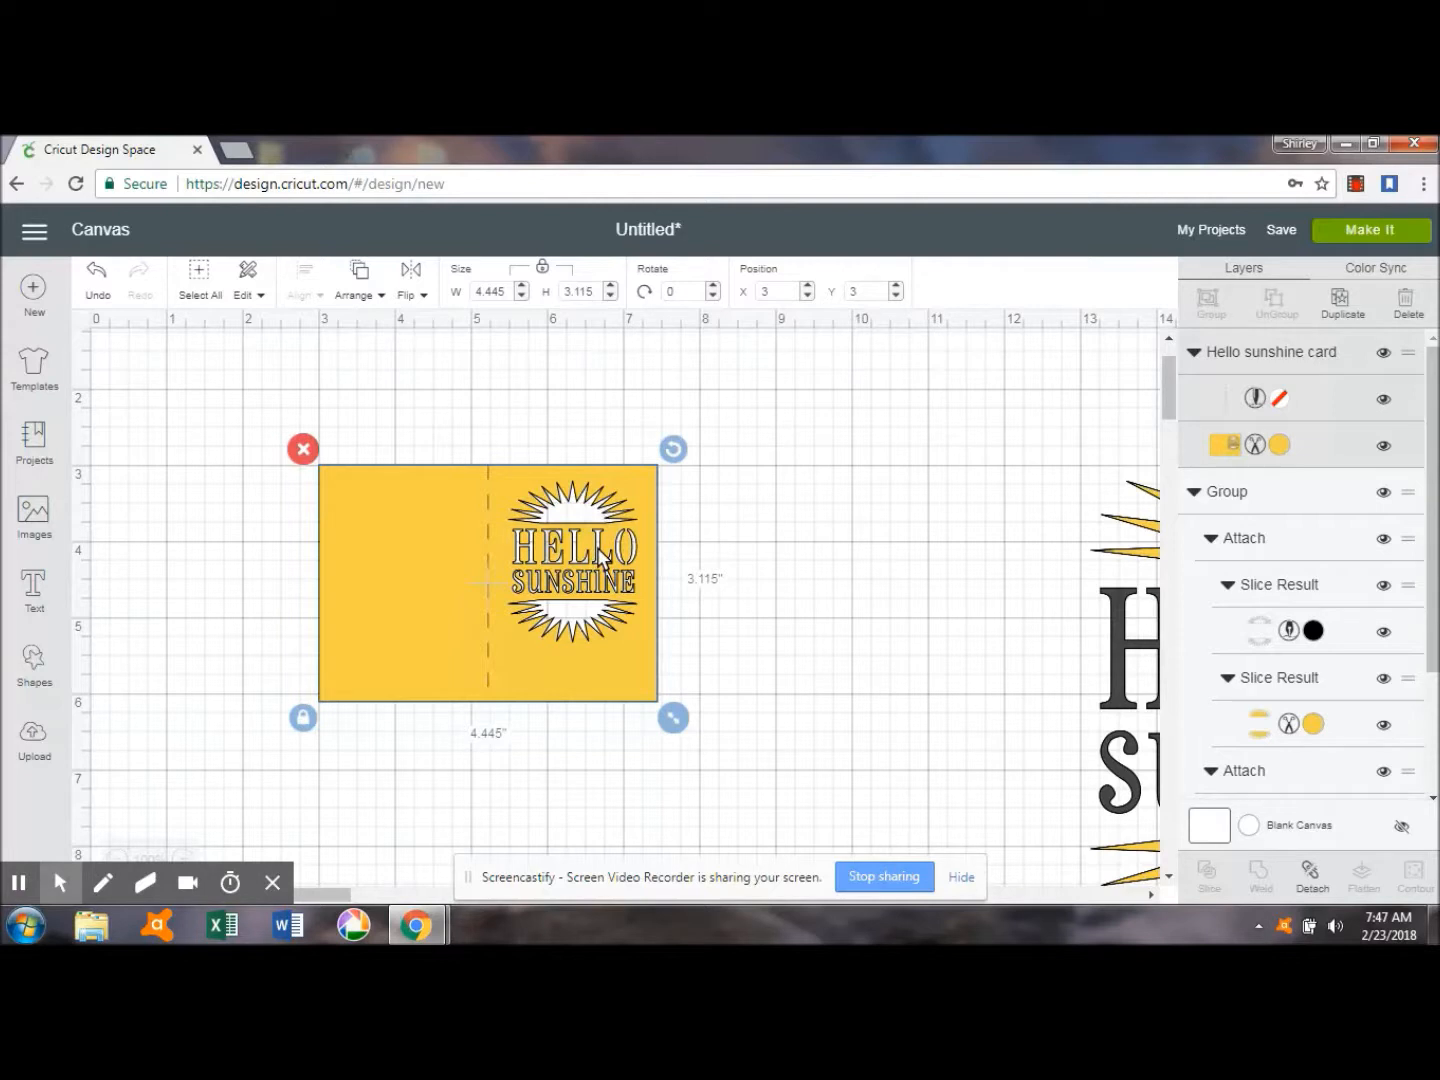
# Detach the Hello Sunshine card's layers and delete its vertical score line.
pyautogui.click(1312, 877)
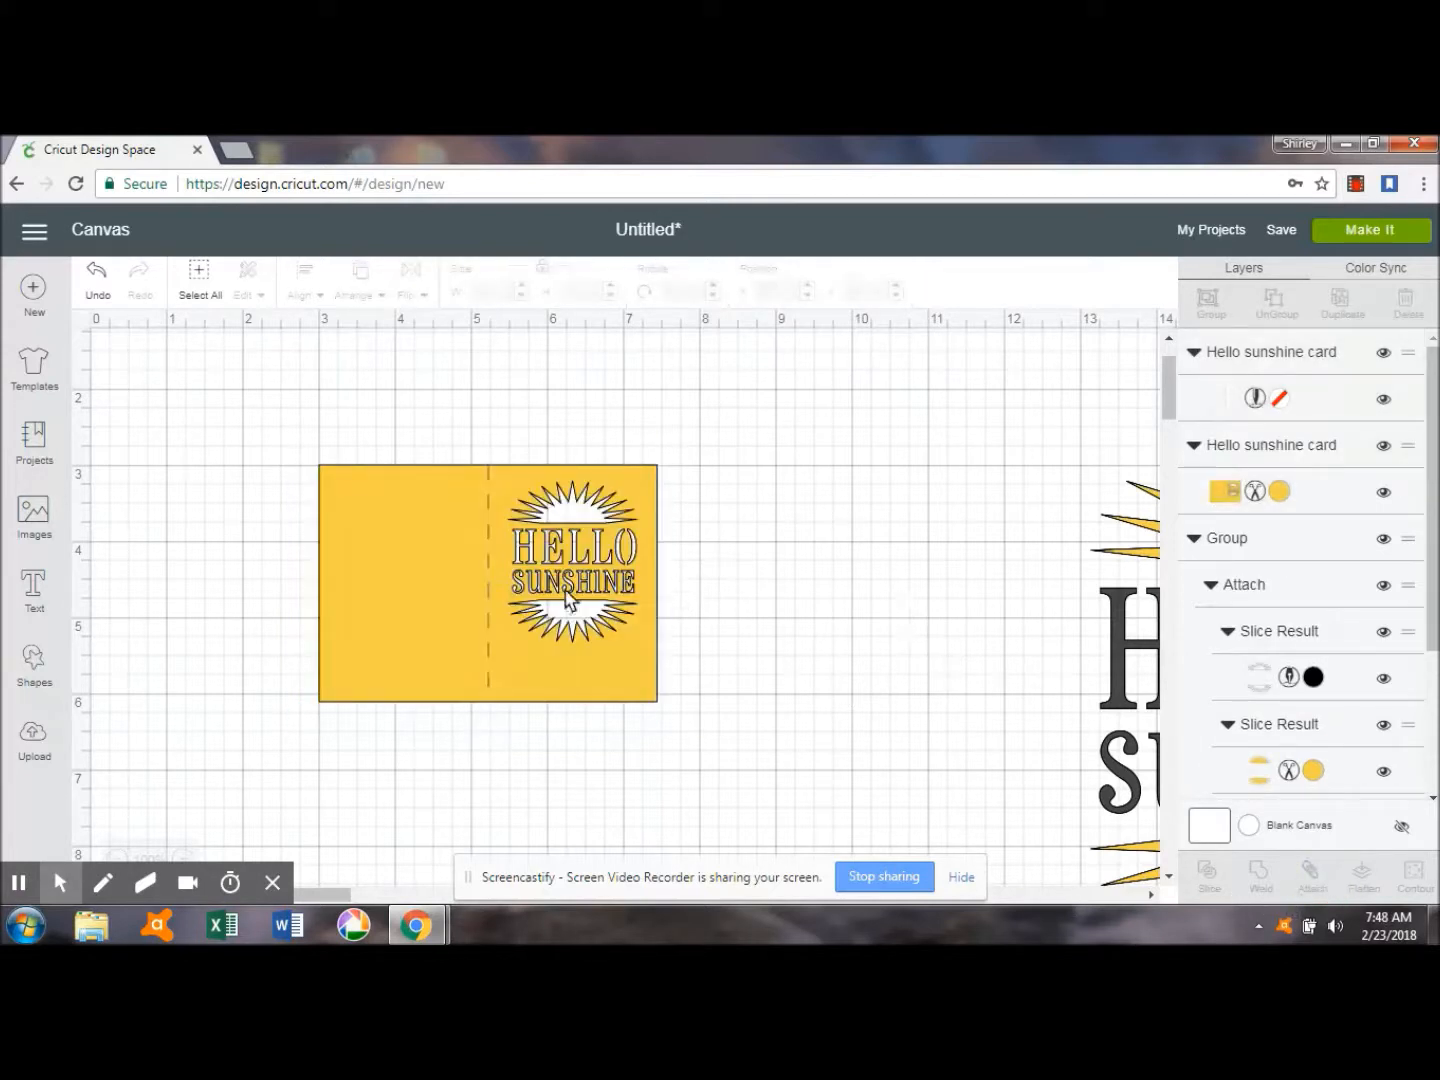
pyautogui.click(488, 598)
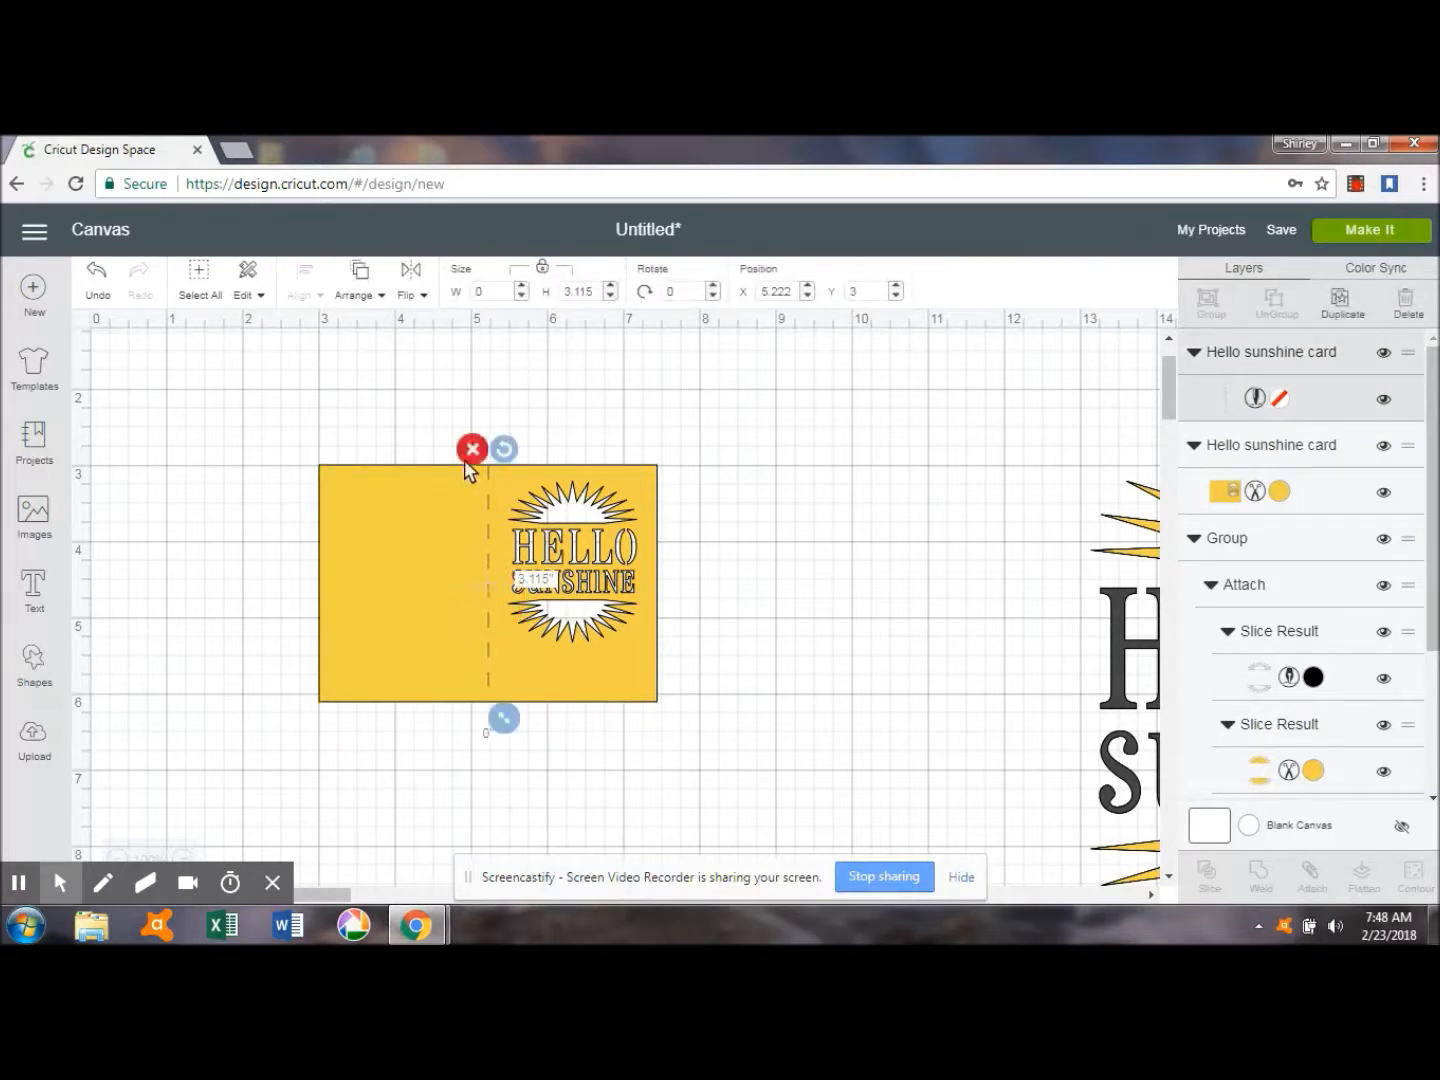
pyautogui.click(470, 452)
# Hide the card's outer rectangle contour, keeping the sun halves and the lettering as cut shapes.
pyautogui.click(443, 534)
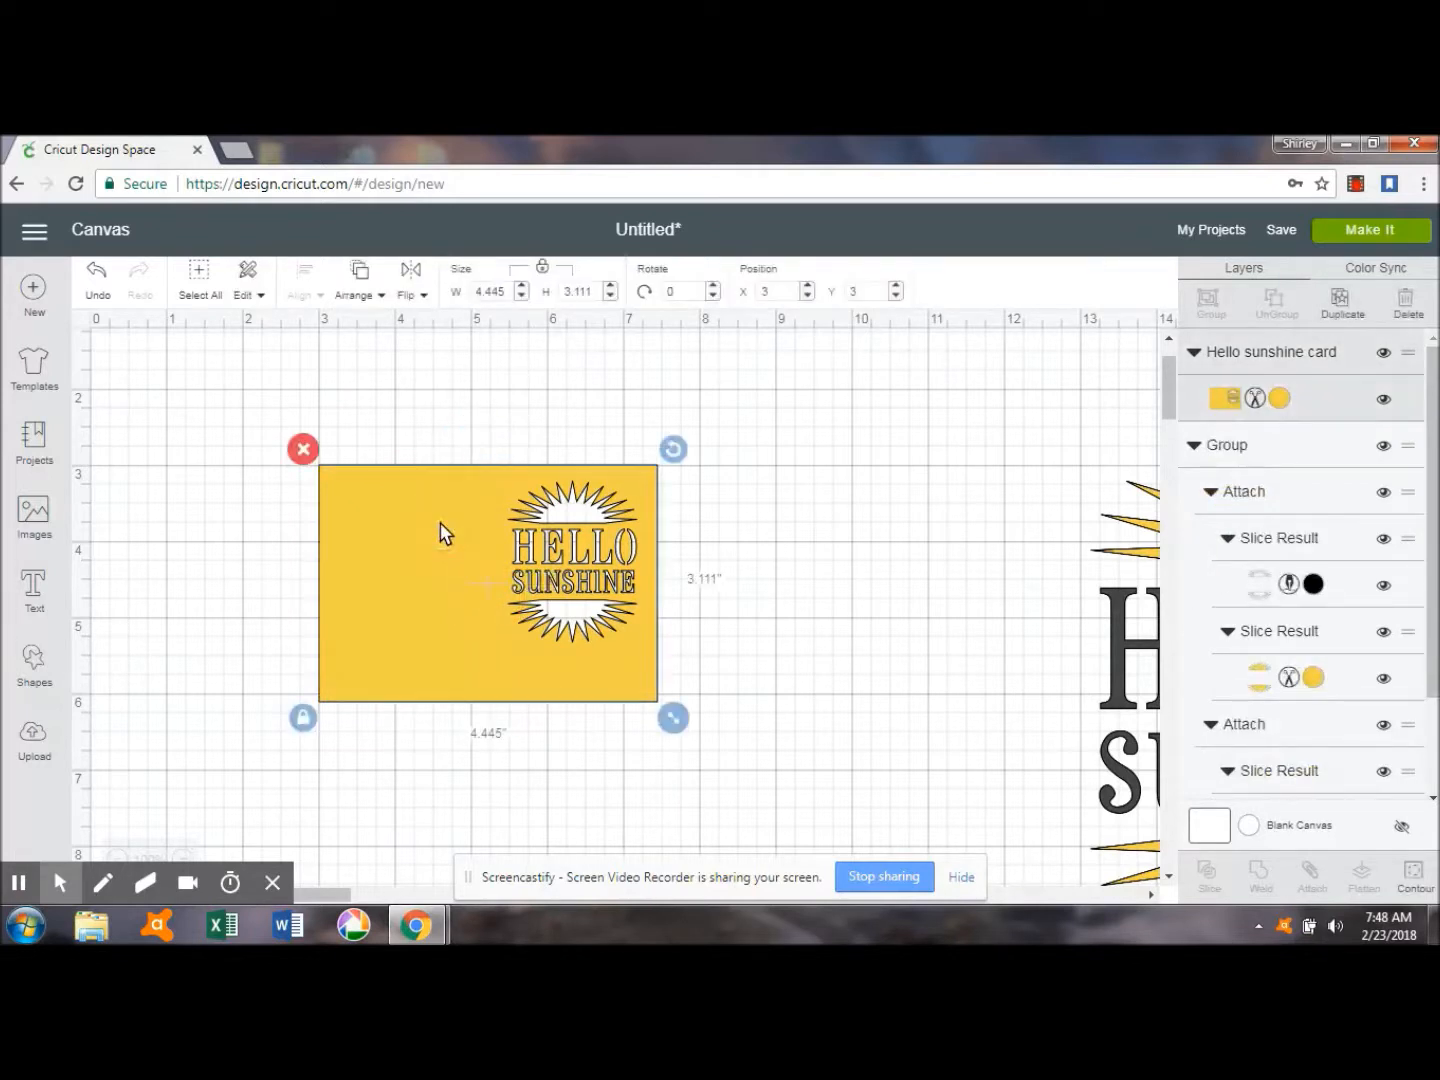
pyautogui.click(1414, 872)
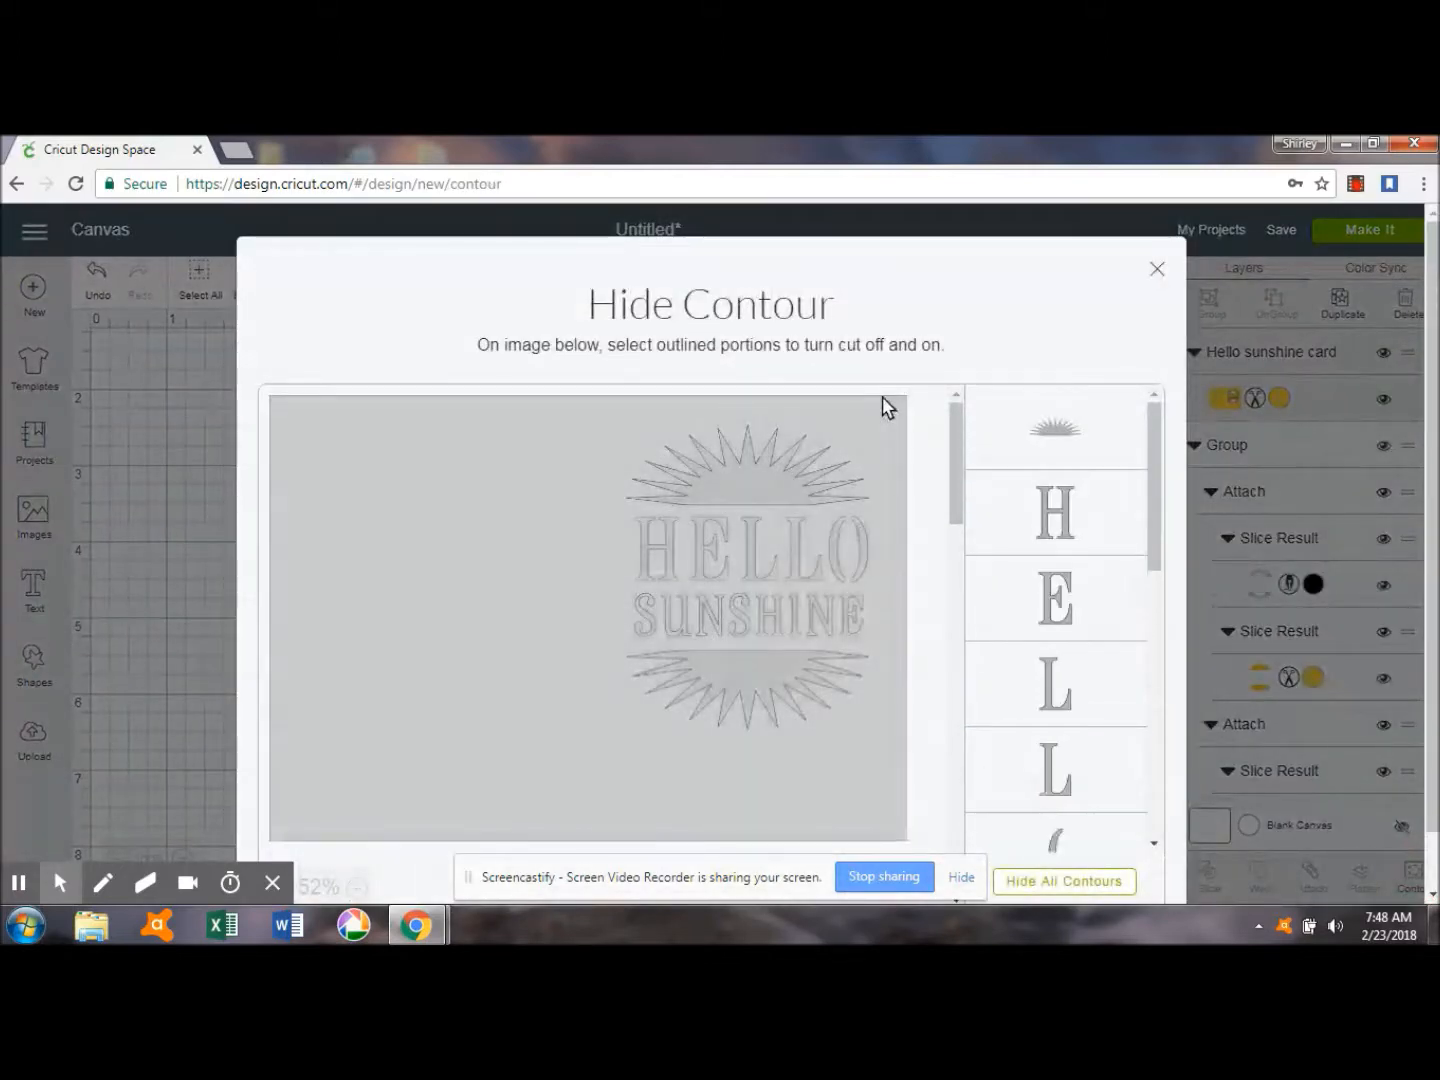
pyautogui.click(1158, 272)
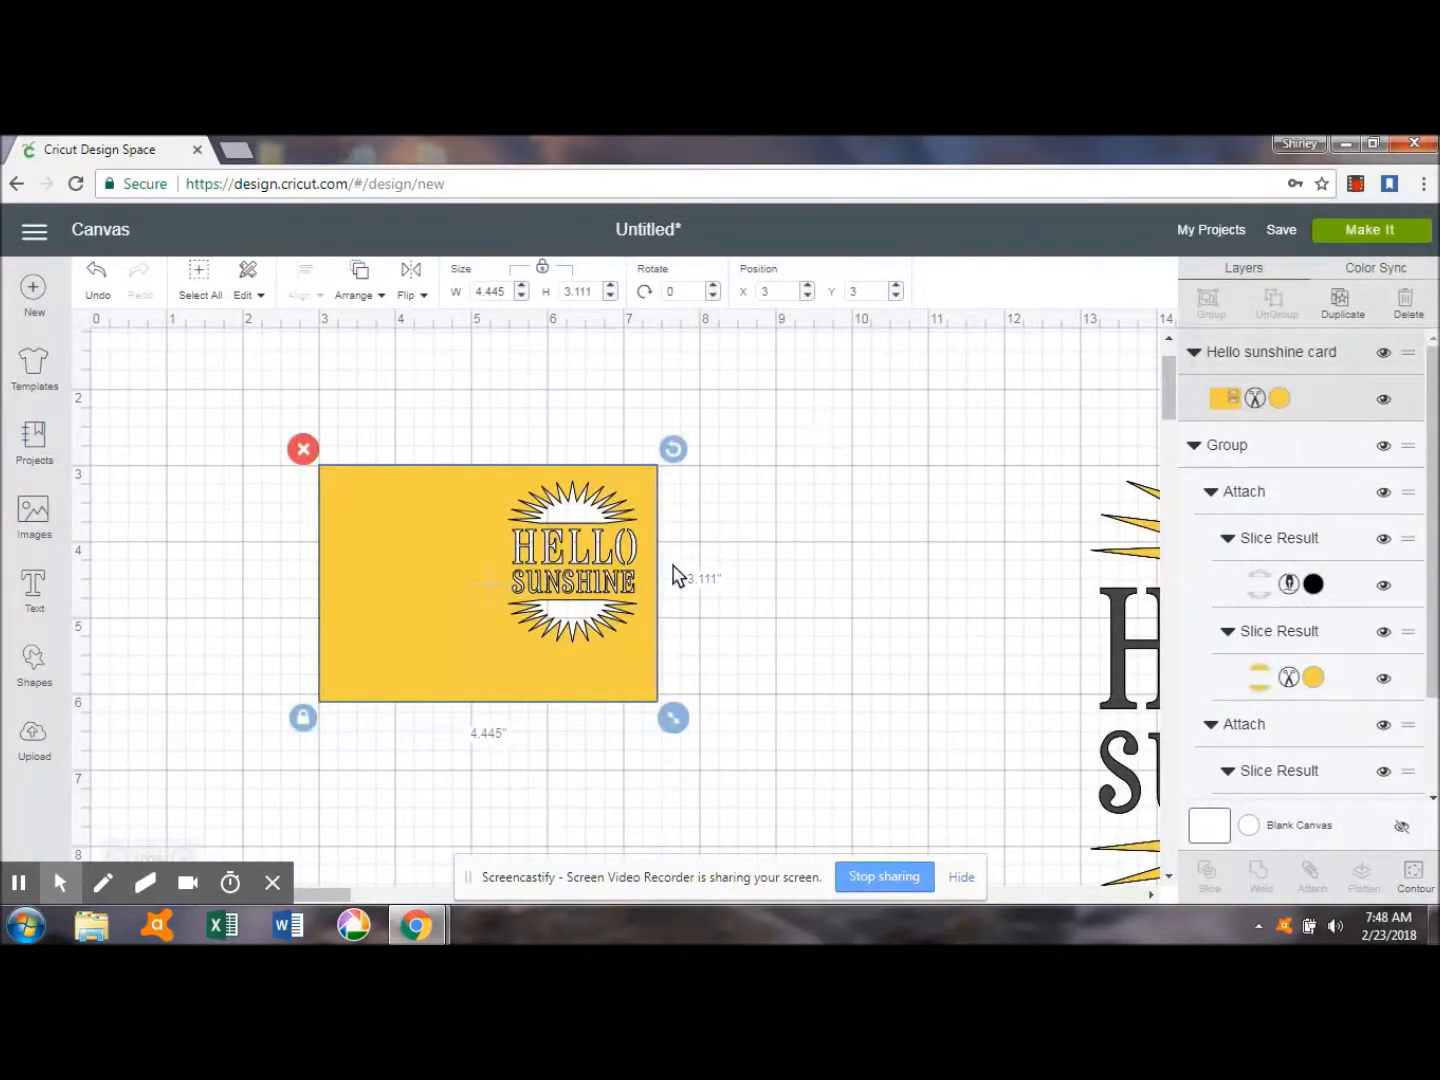
pyautogui.click(1415, 871)
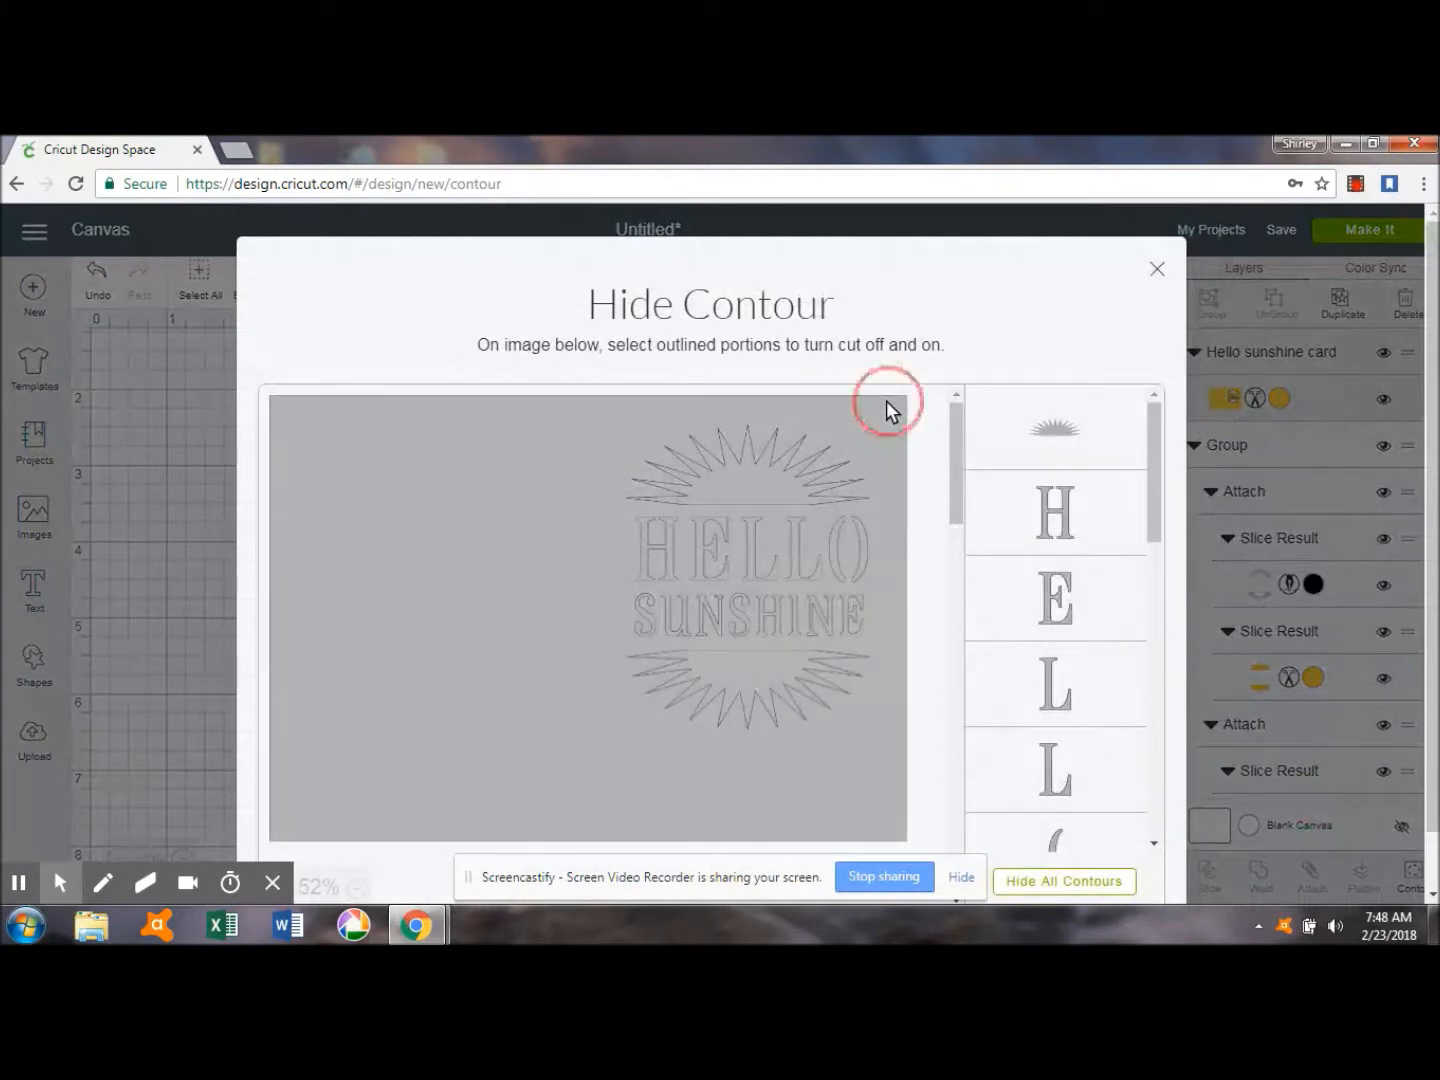
pyautogui.click(1156, 275)
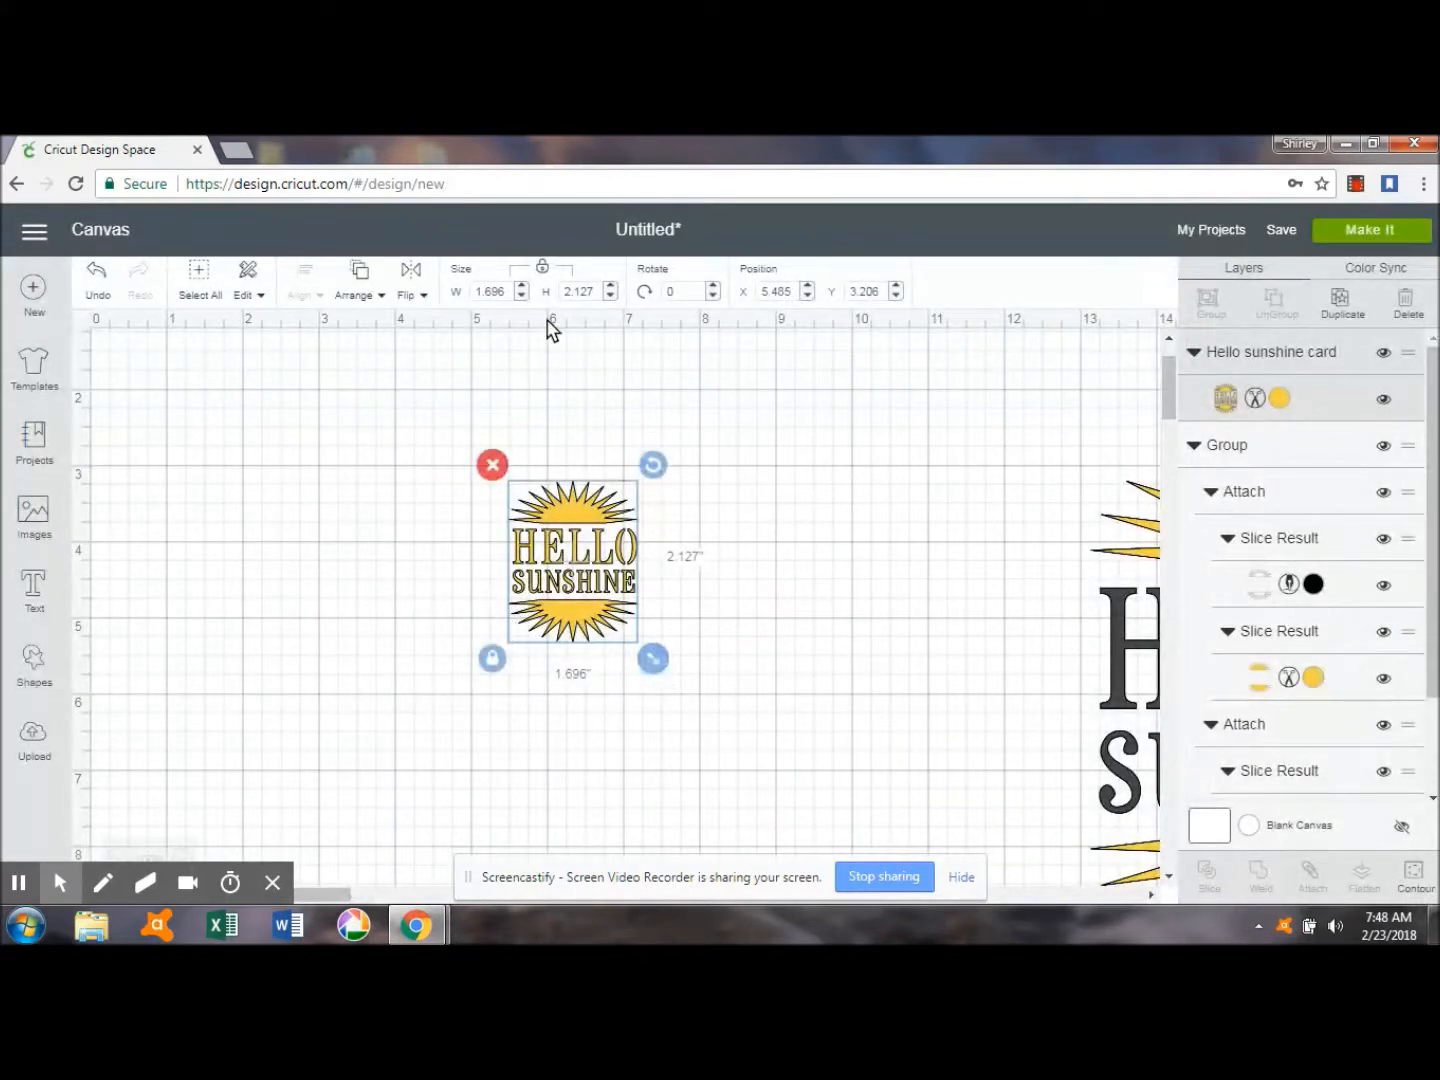
# Set the Hello Sunshine image's width to 6 and move it to about X 1.85, Y 2.23.
pyautogui.click(466, 293)
pyautogui.write('6')
pyautogui.press('Return')
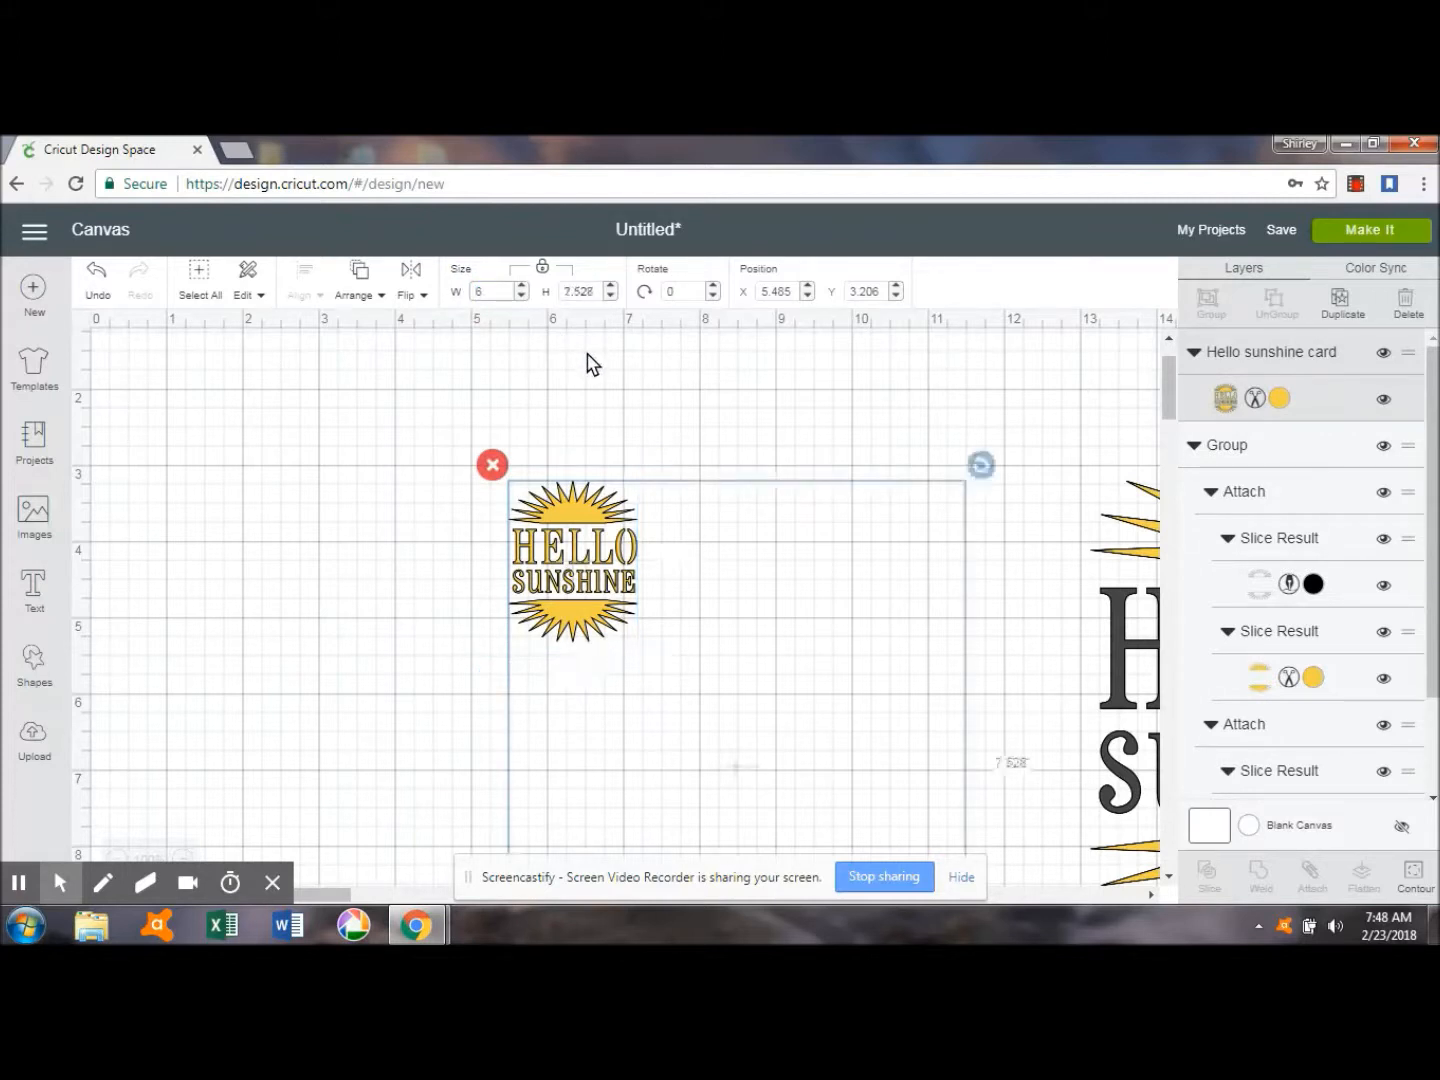
pyautogui.moveTo(698, 557); pyautogui.dragTo(417, 493)
pyautogui.click(1168, 410)
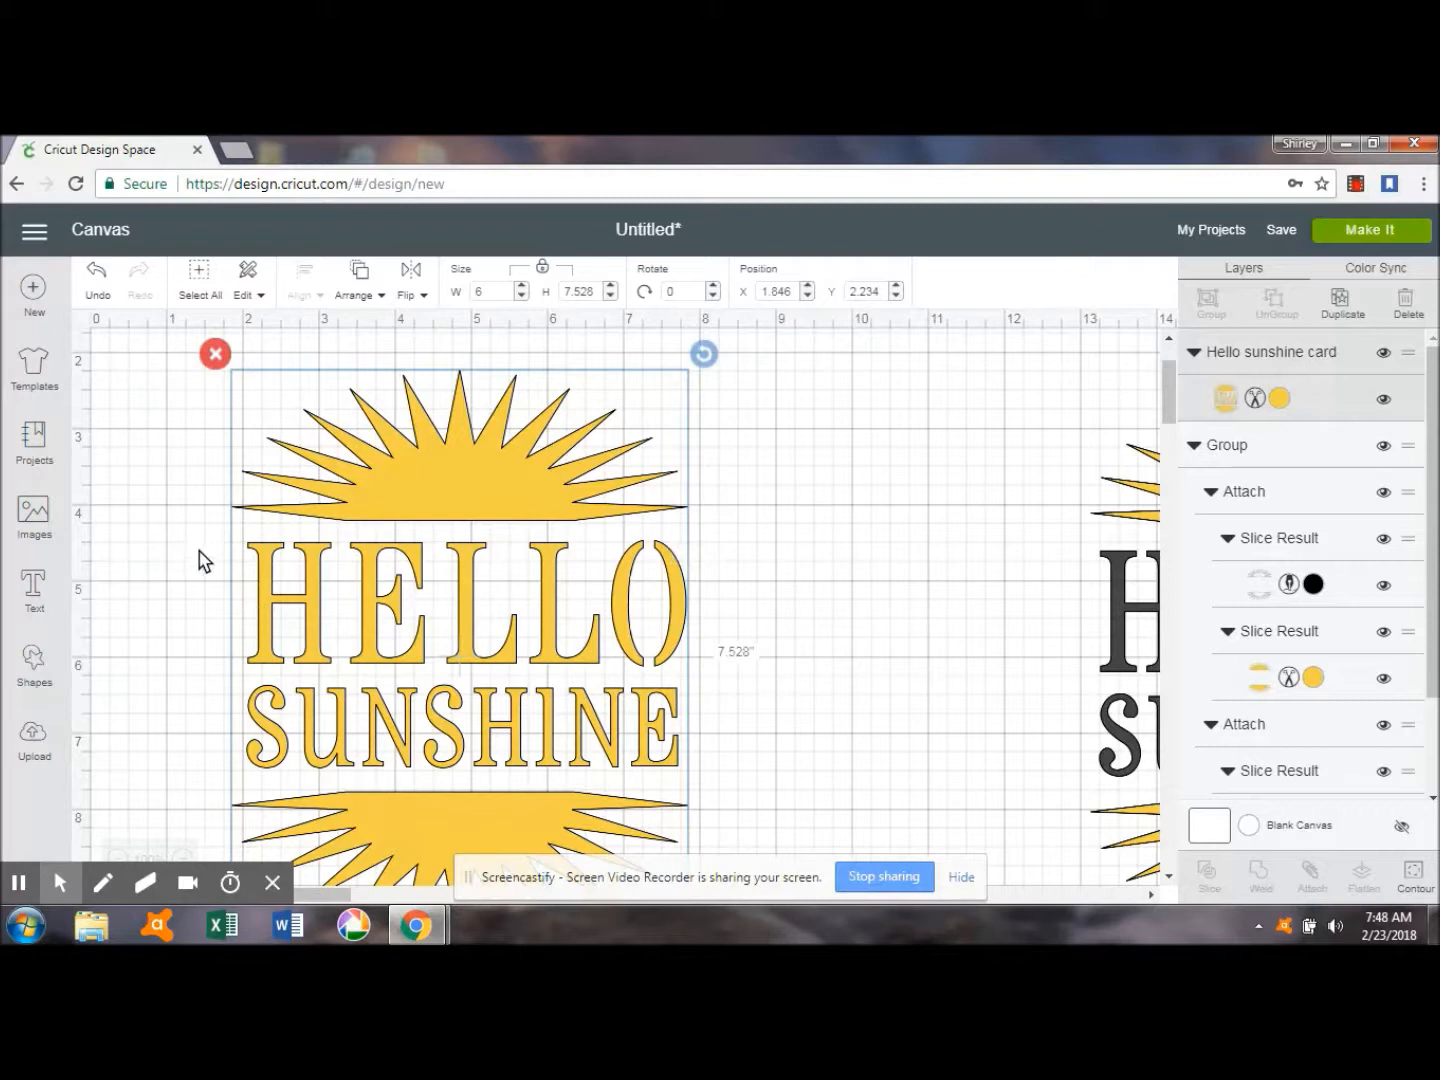
# Add a square and stretch it with unlocked proportions to about 7.13 x 3.35 inches, covering the lettering between the sun halves.
pyautogui.click(36, 662)
pyautogui.click(122, 513)
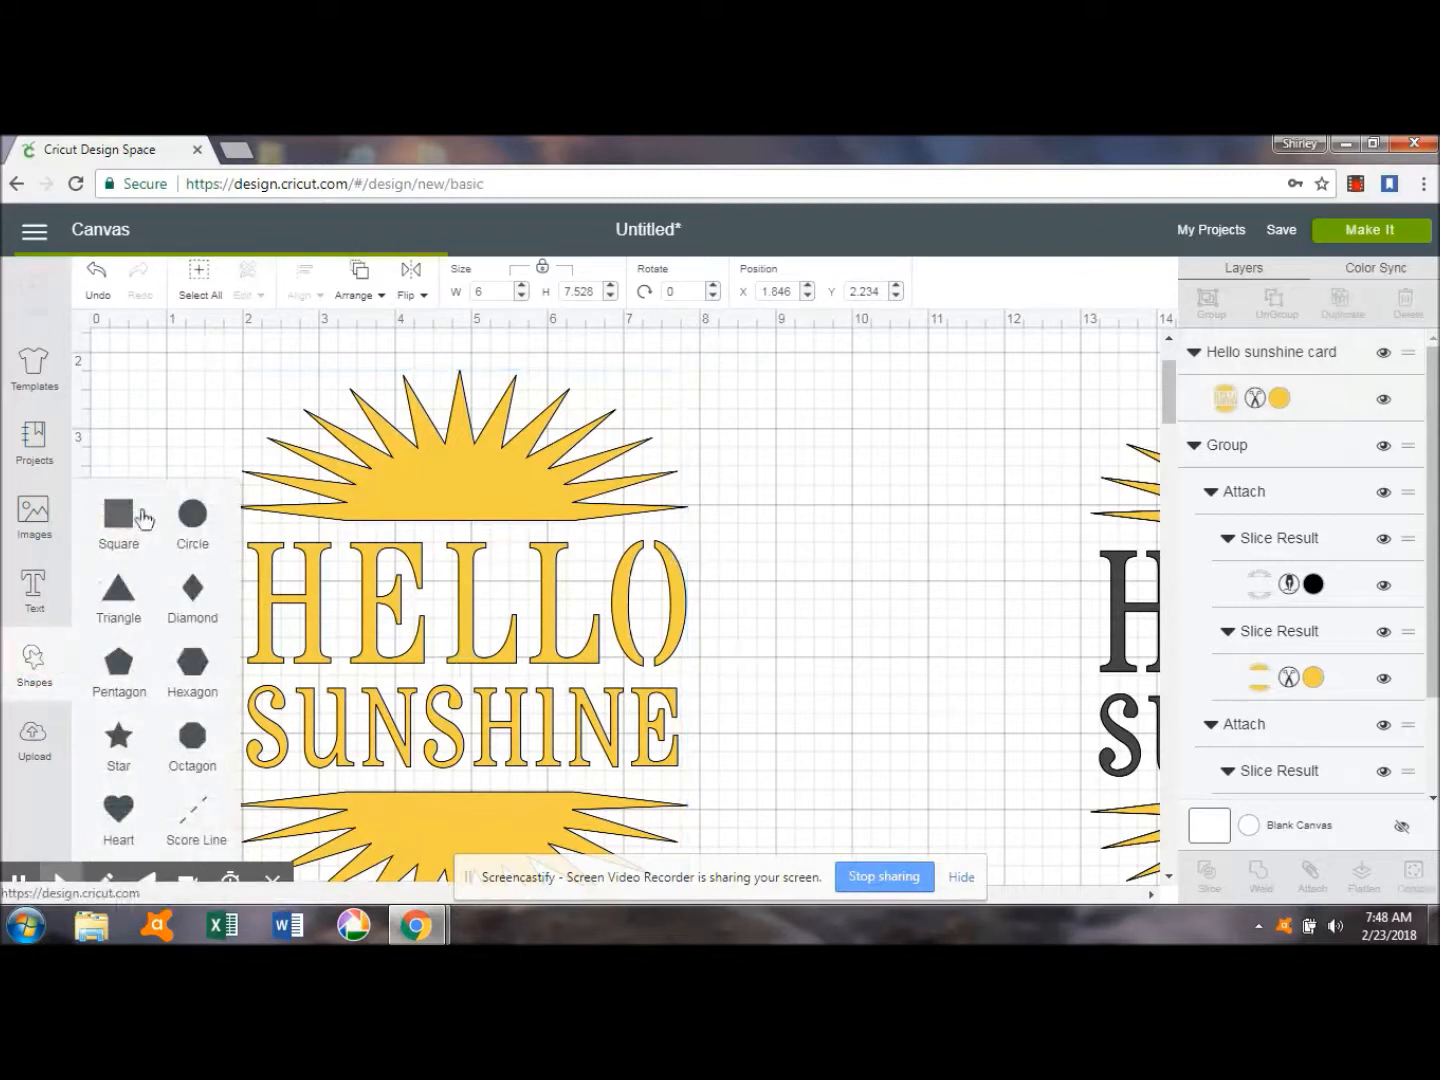
pyautogui.moveTo(530, 581); pyautogui.dragTo(350, 649)
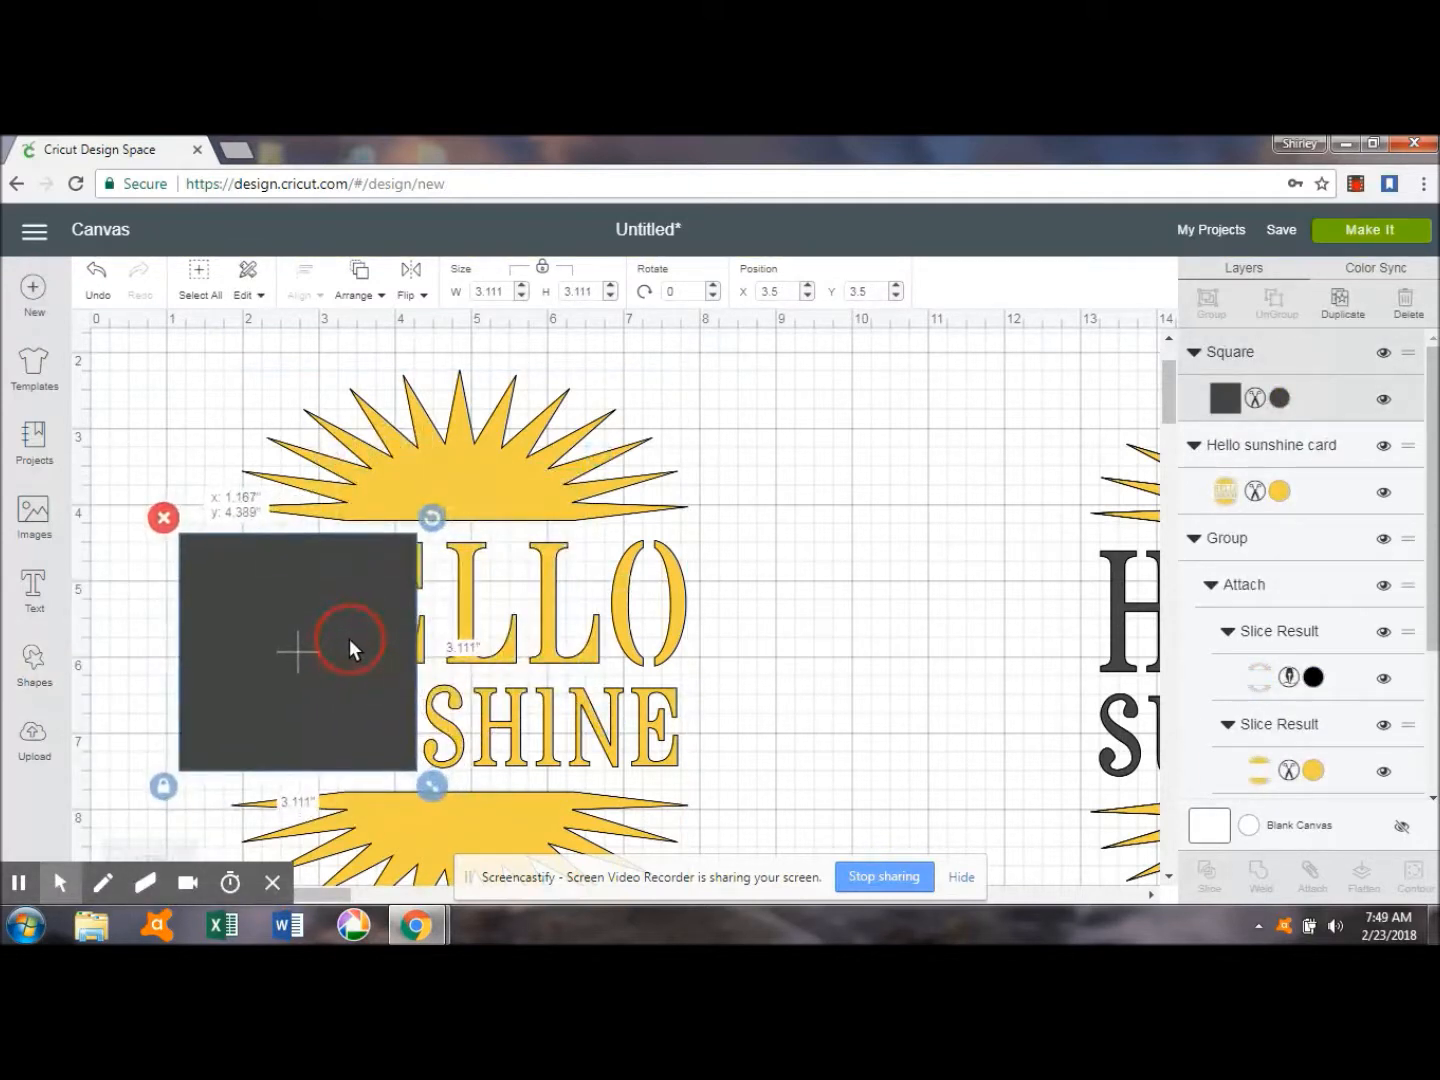
pyautogui.moveTo(432, 787); pyautogui.dragTo(442, 794)
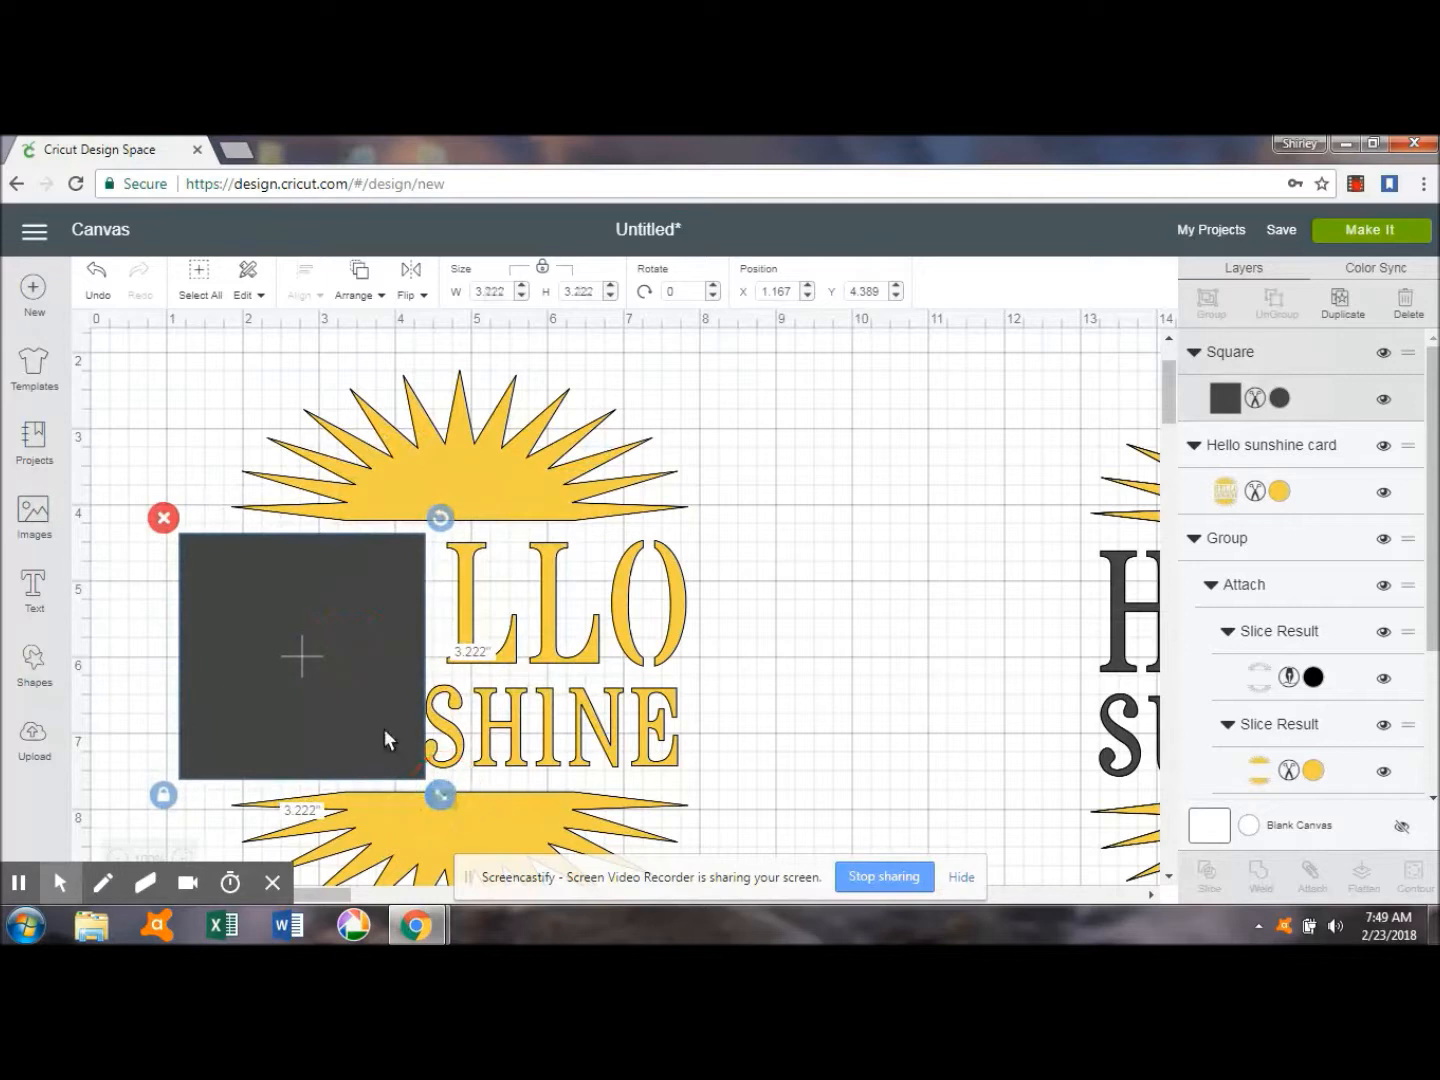
pyautogui.moveTo(384, 731); pyautogui.dragTo(382, 722)
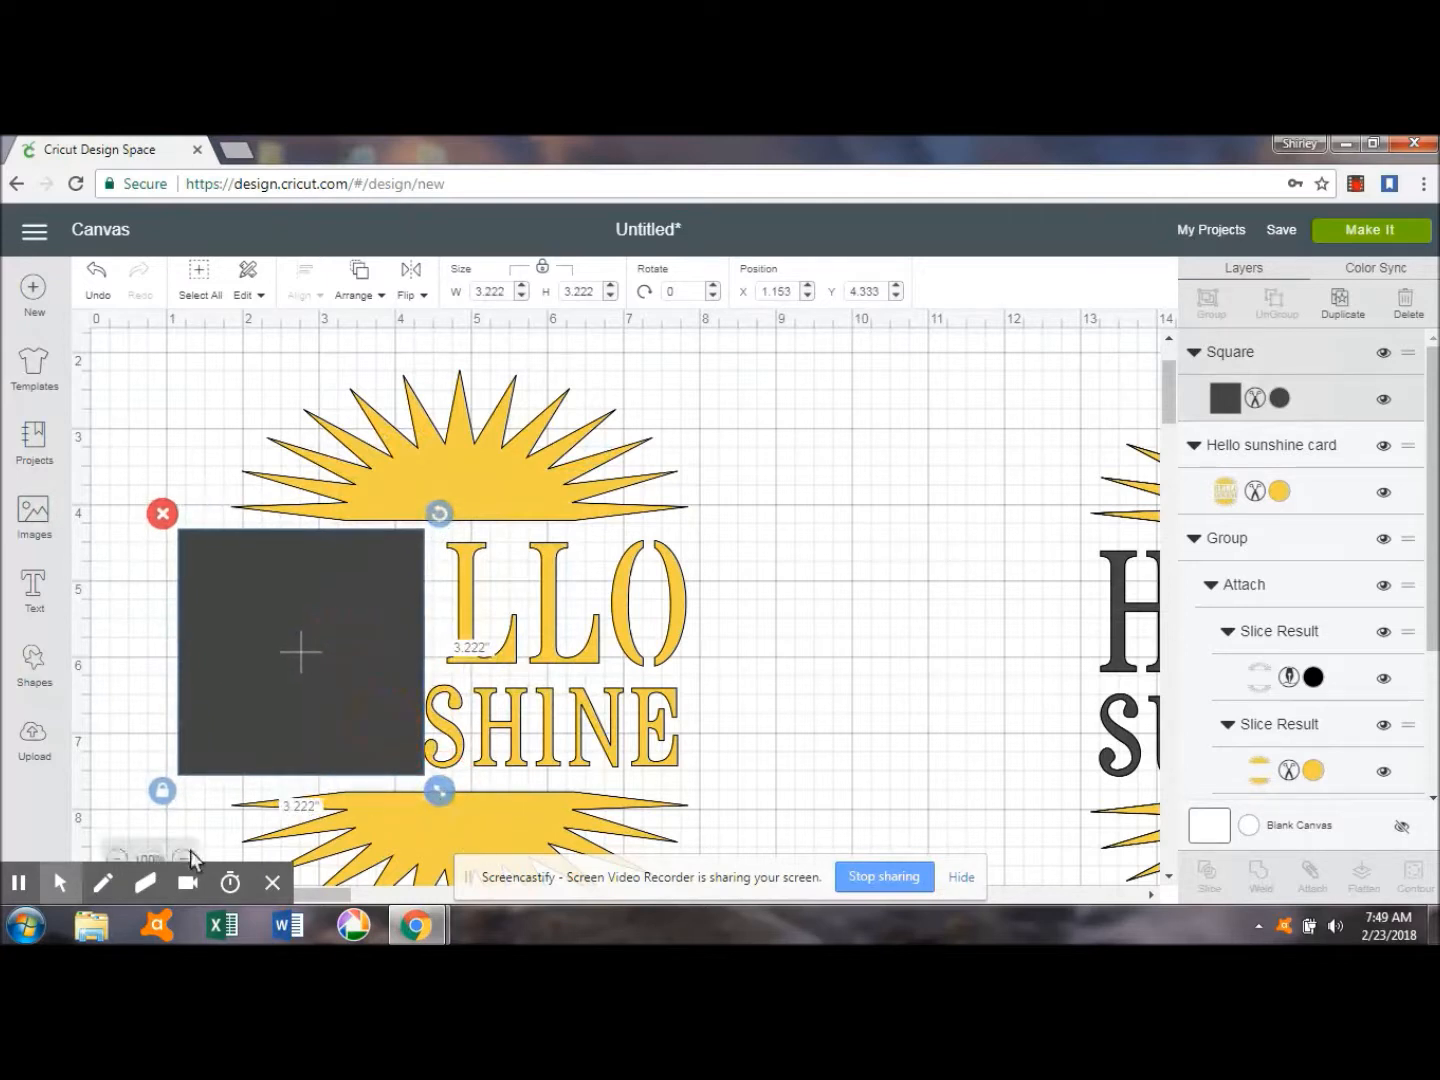
pyautogui.click(162, 790)
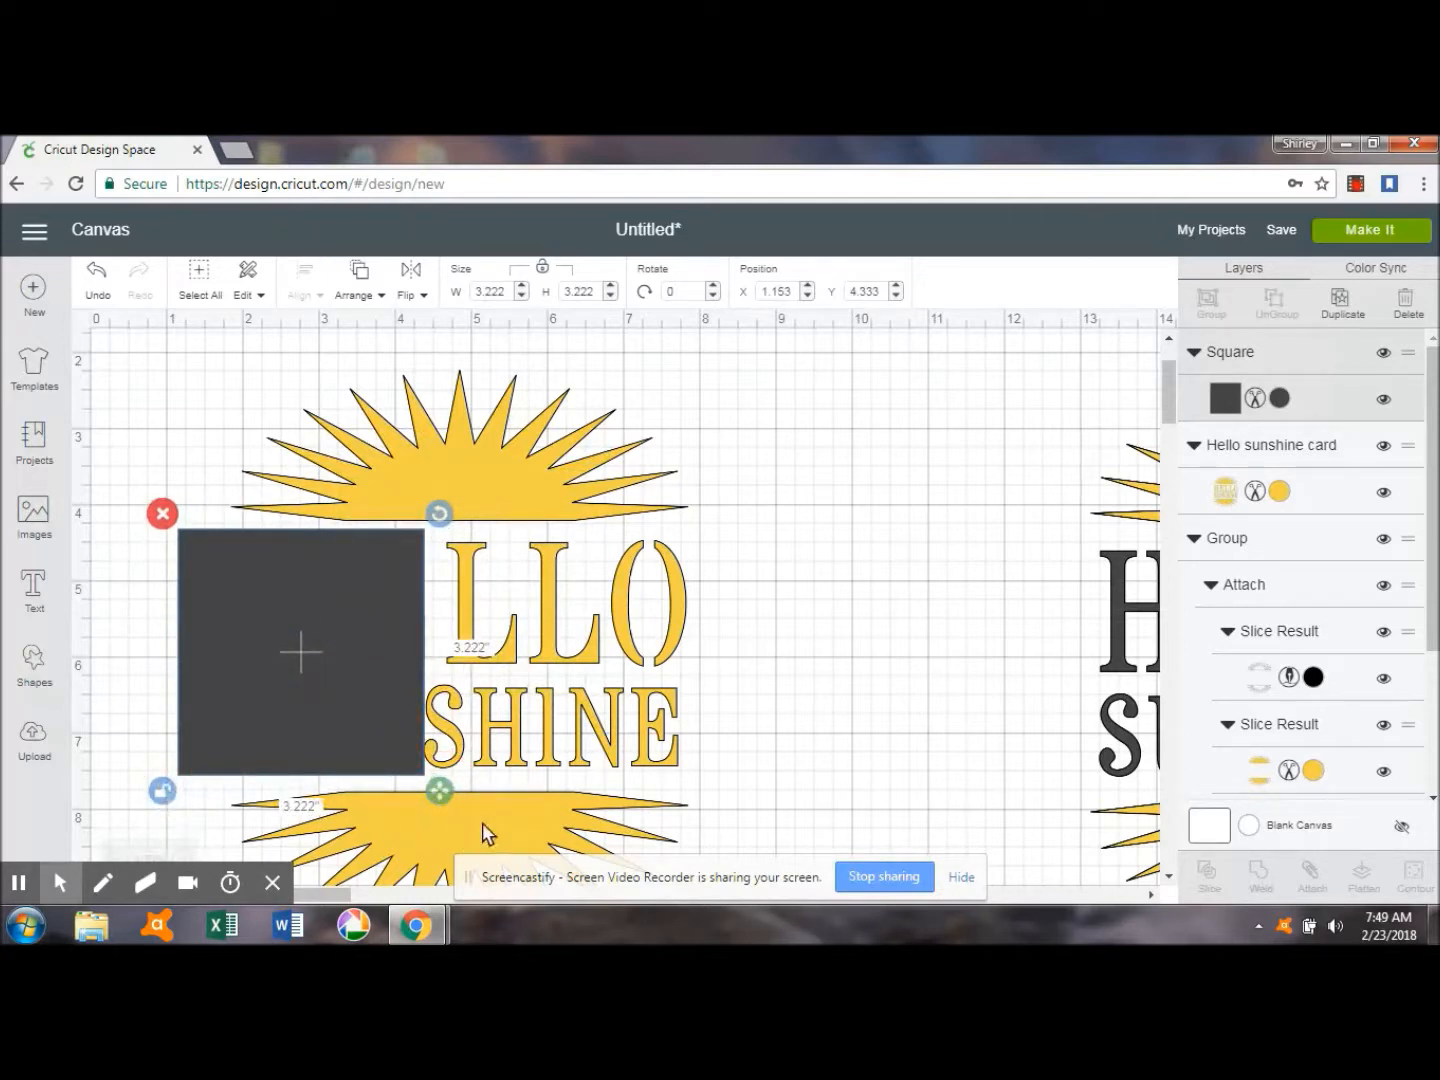
pyautogui.moveTo(444, 789); pyautogui.dragTo(737, 801)
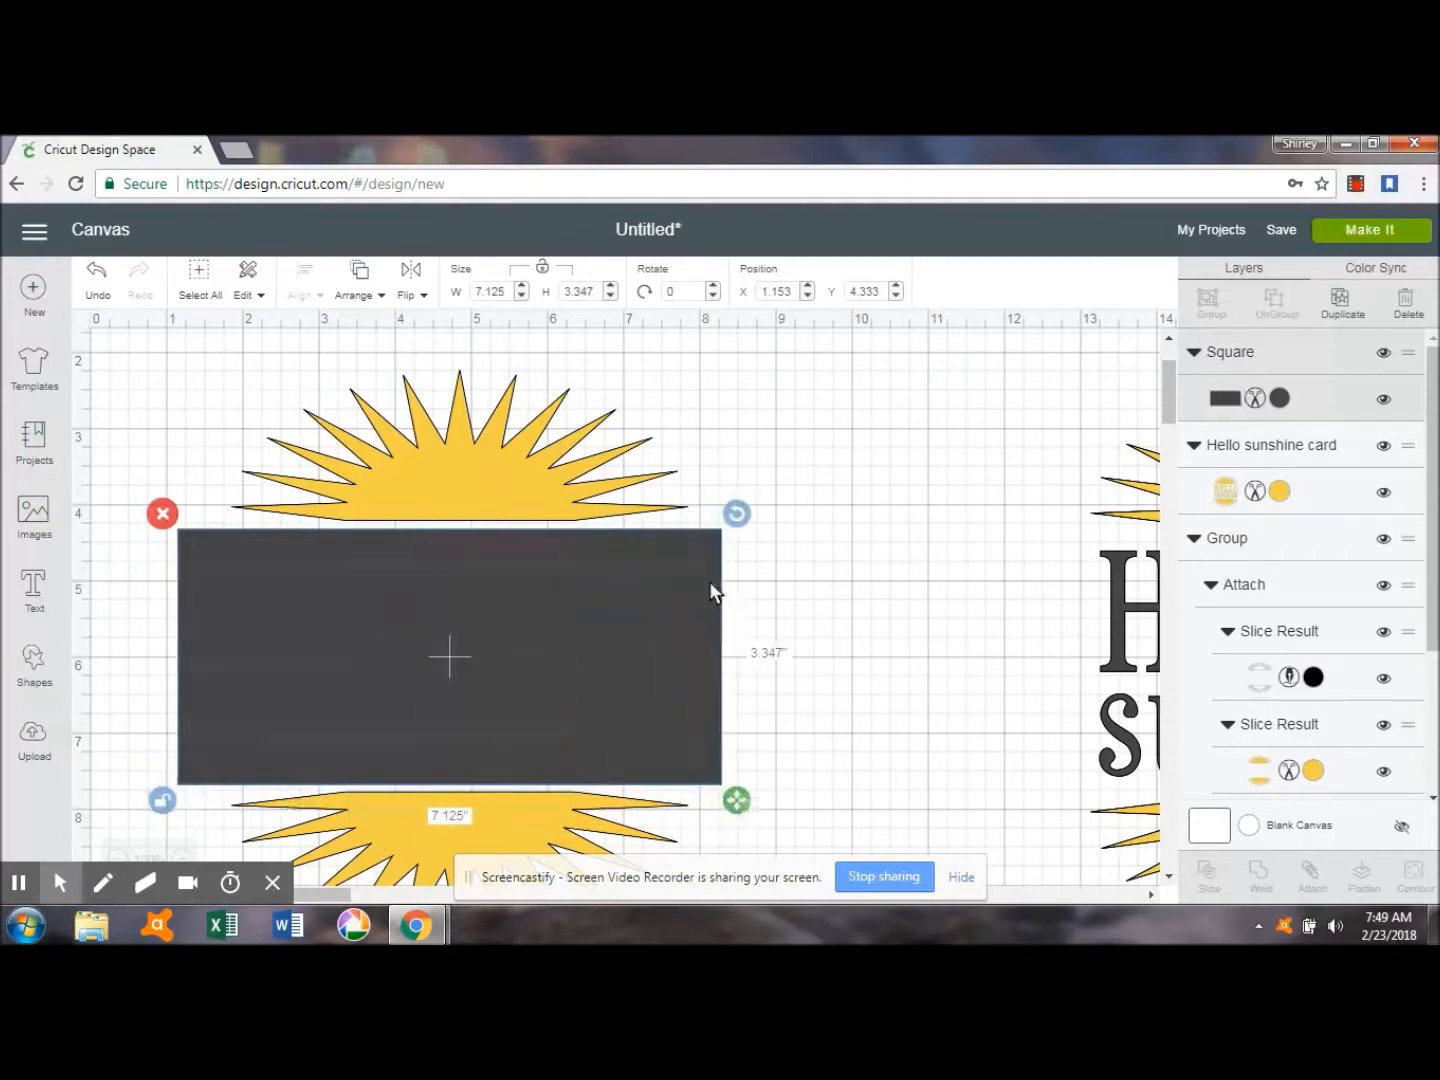
# Slice the Hello Sunshine image with the dark rectangle covering its lettering.
pyautogui.click(548, 481)
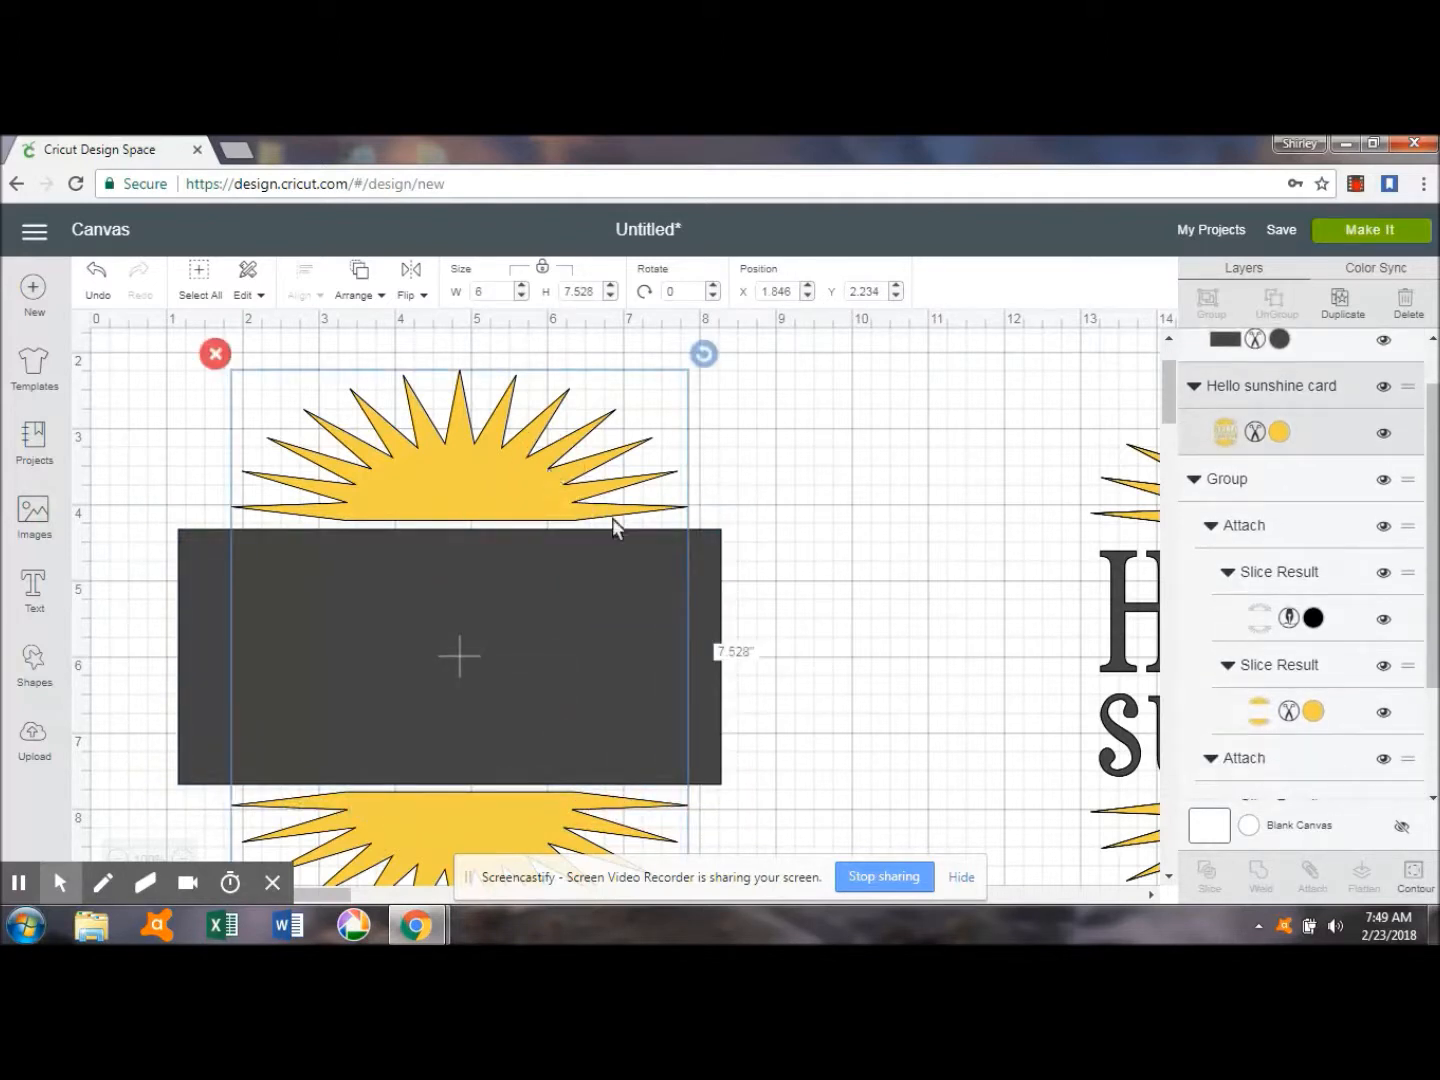
pyautogui.keyDown('shift'); pyautogui.click(197, 652); pyautogui.keyUp('shift')
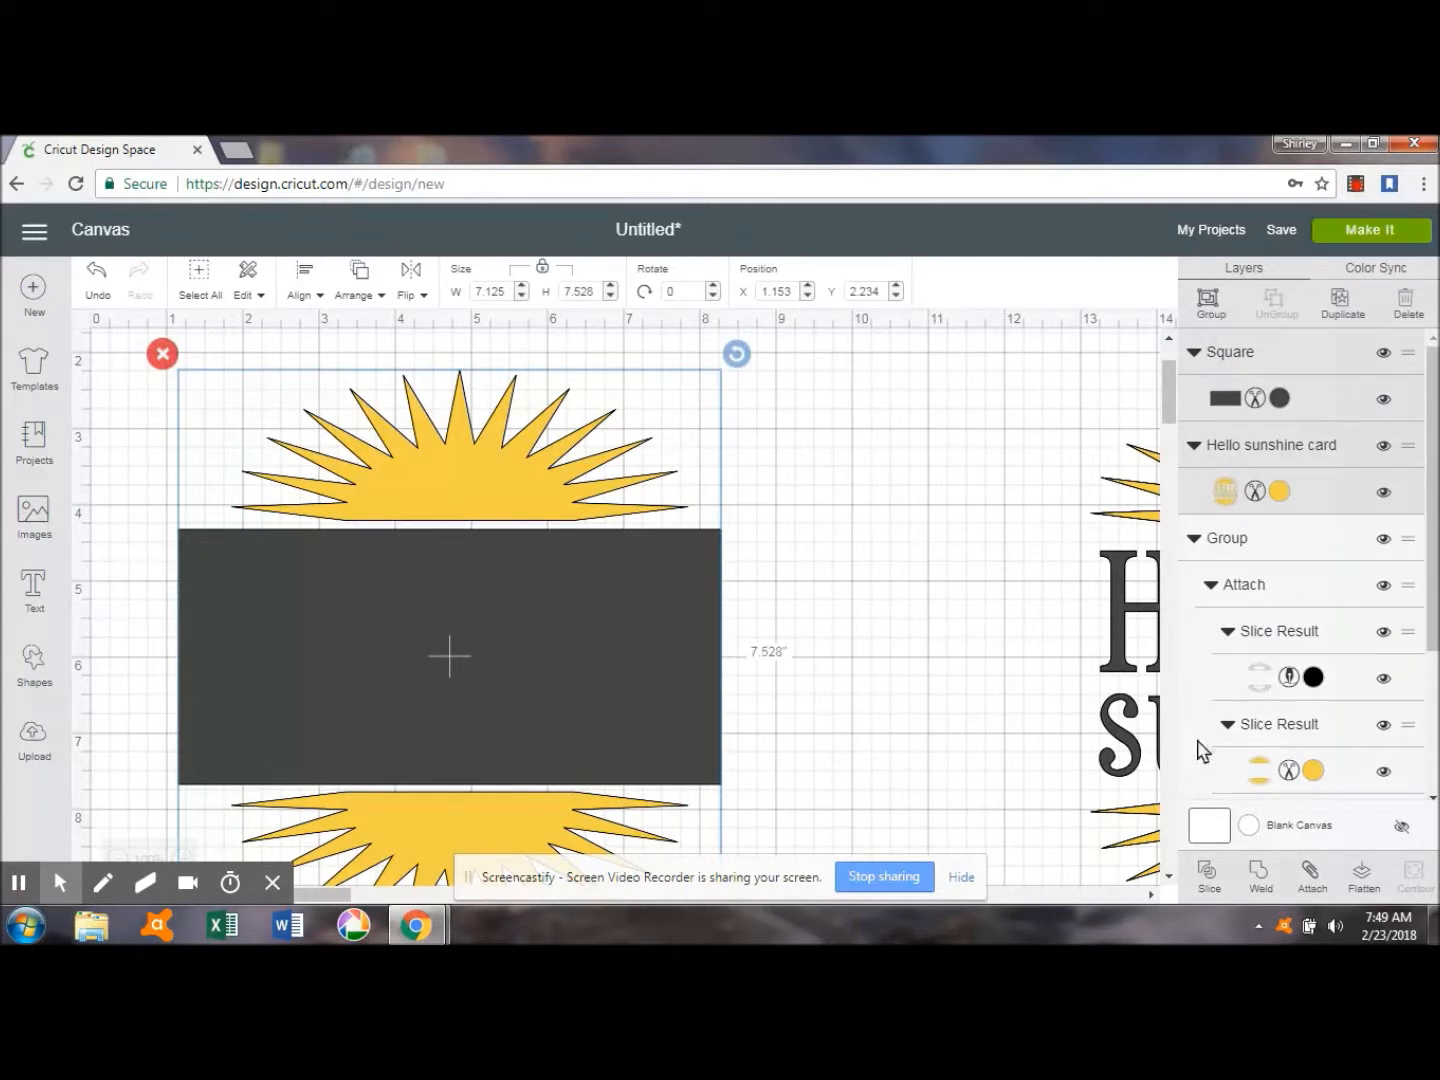
pyautogui.click(1210, 869)
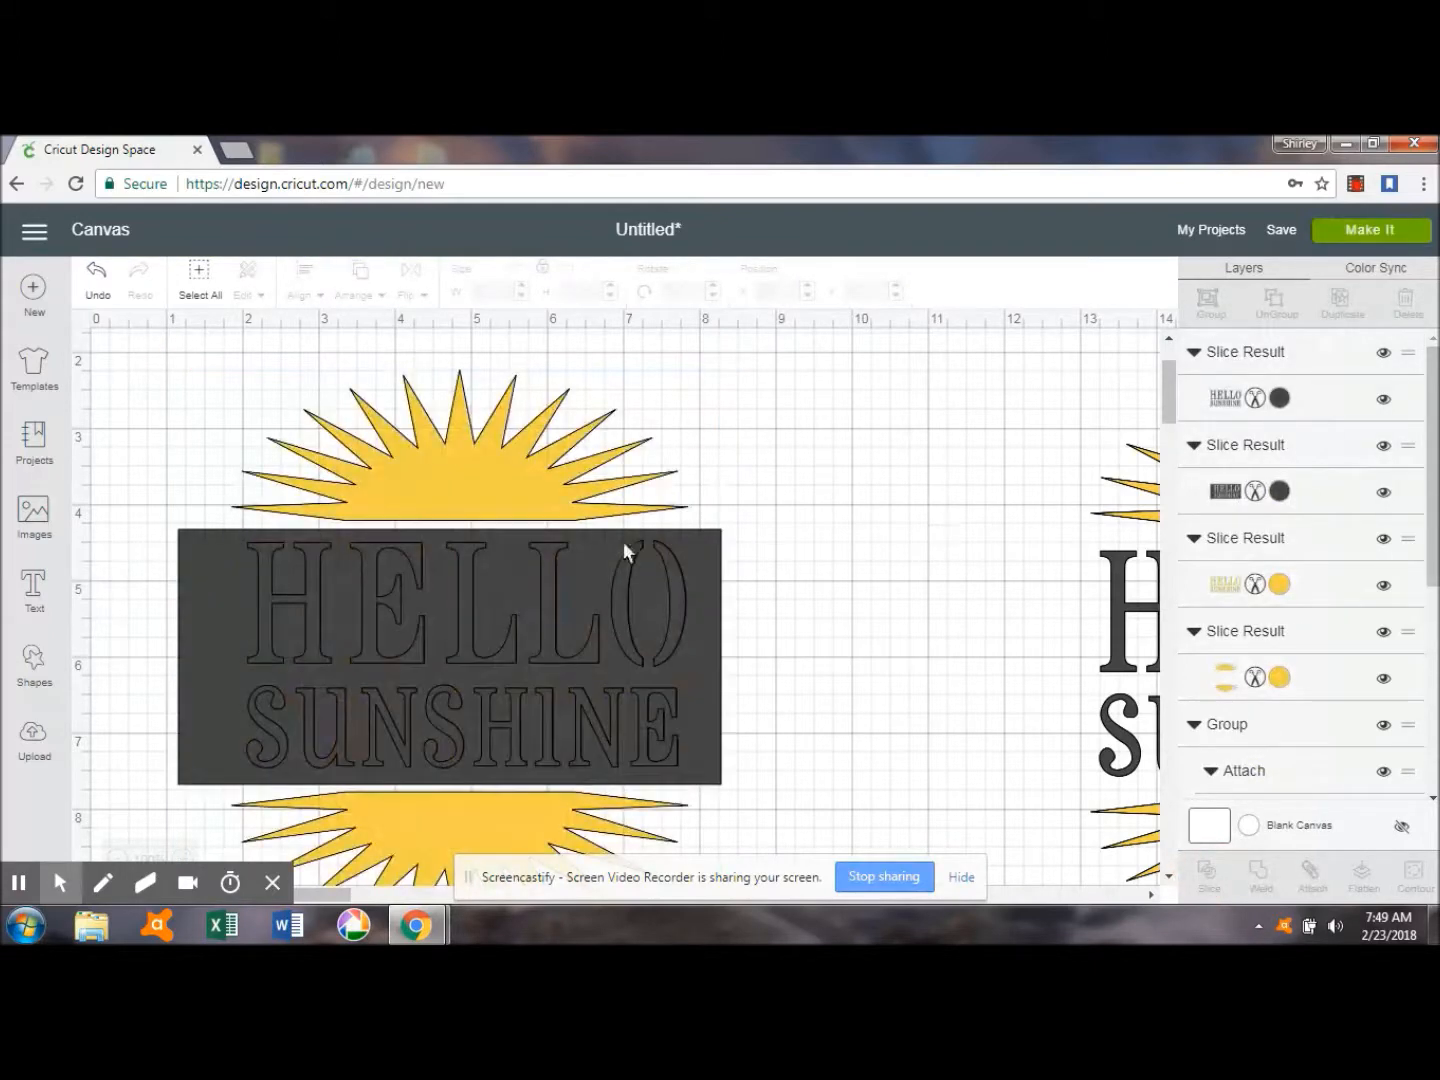
# Delete the leftover dark rectangle around the sliced lettering.
pyautogui.click(509, 569)
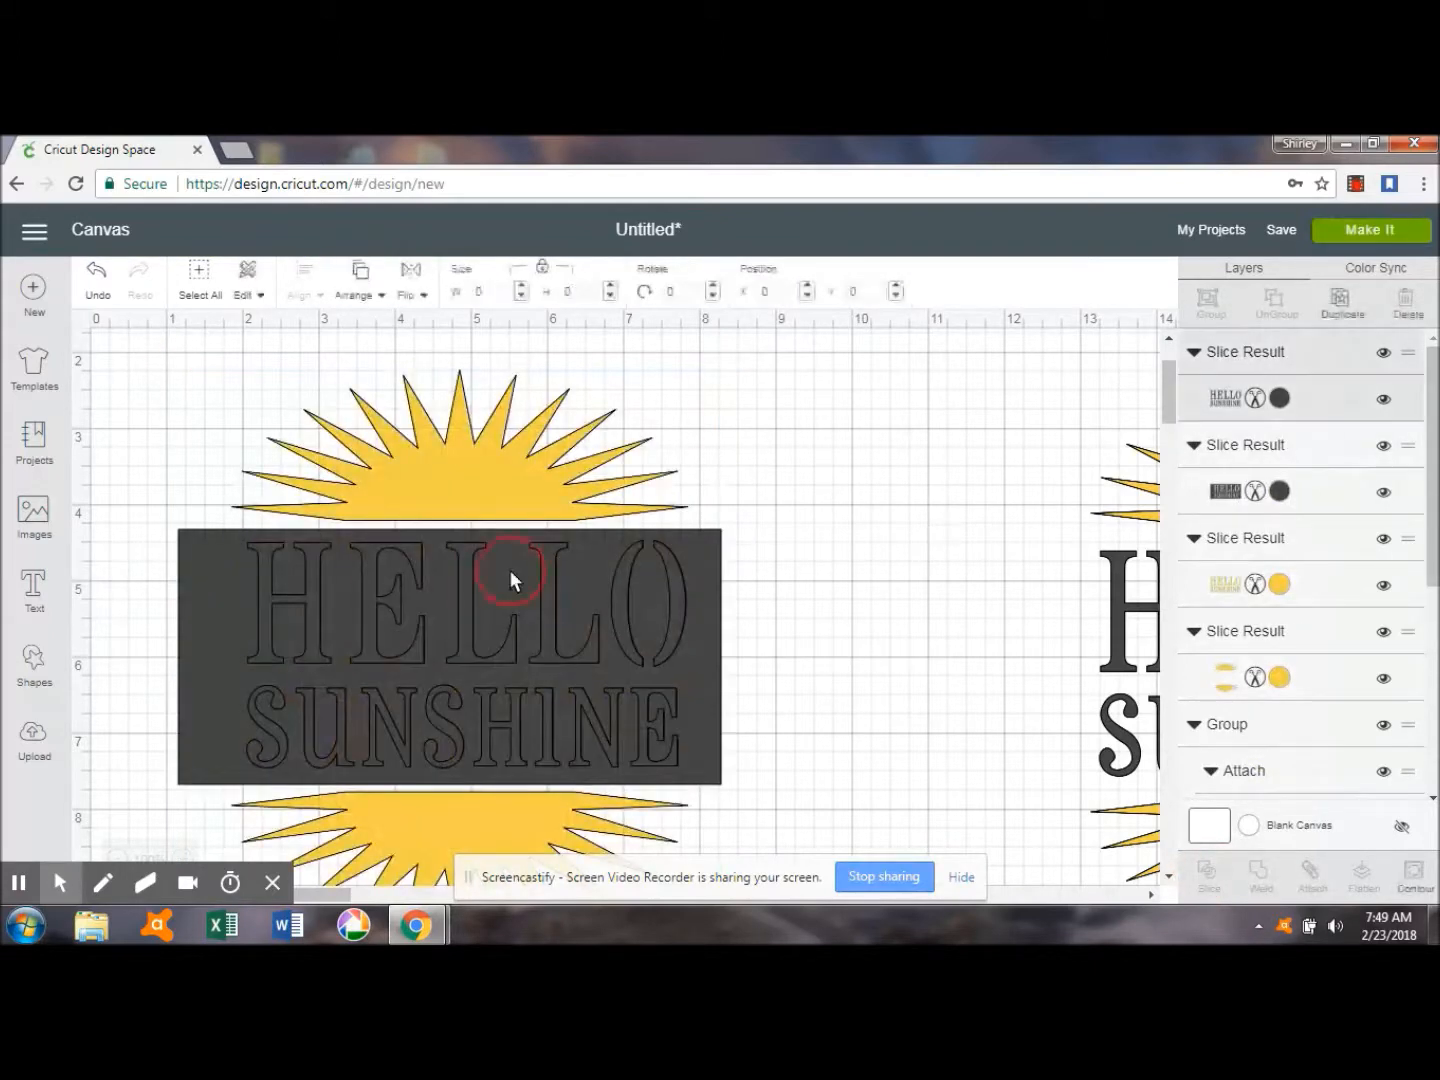
pyautogui.click(196, 578)
pyautogui.click(160, 512)
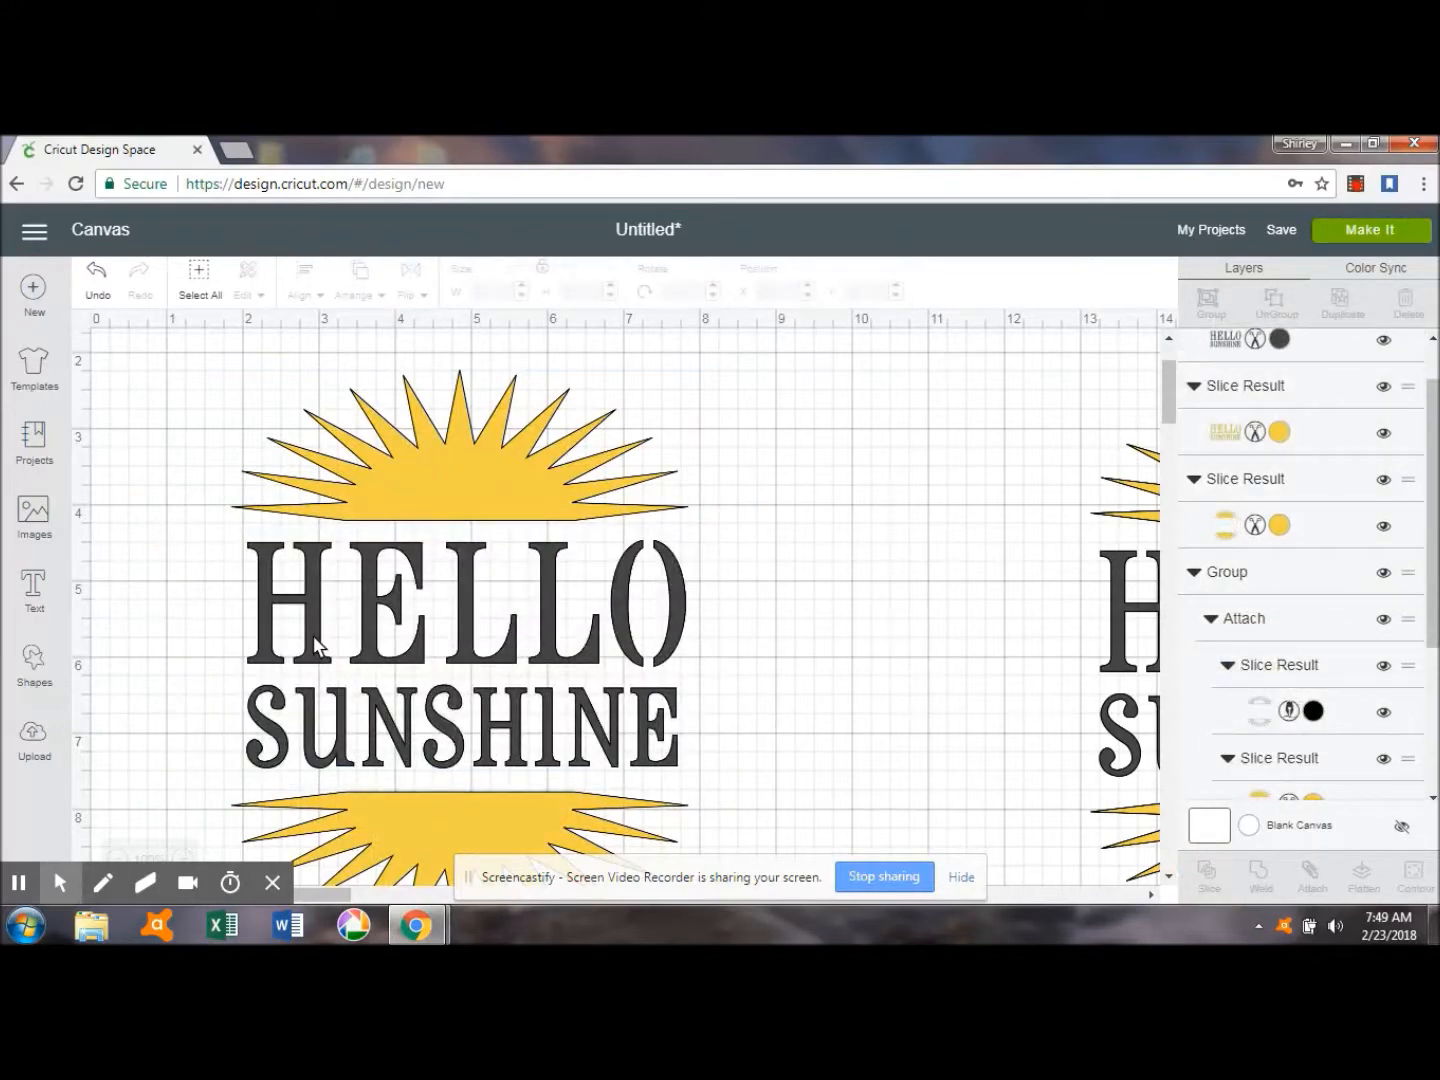
# Delete the yellow lettering beneath the dark lettering, and place the dark copy between the sun halves at about X 1.98, Y 4.51.
pyautogui.moveTo(313, 634); pyautogui.dragTo(680, 659)
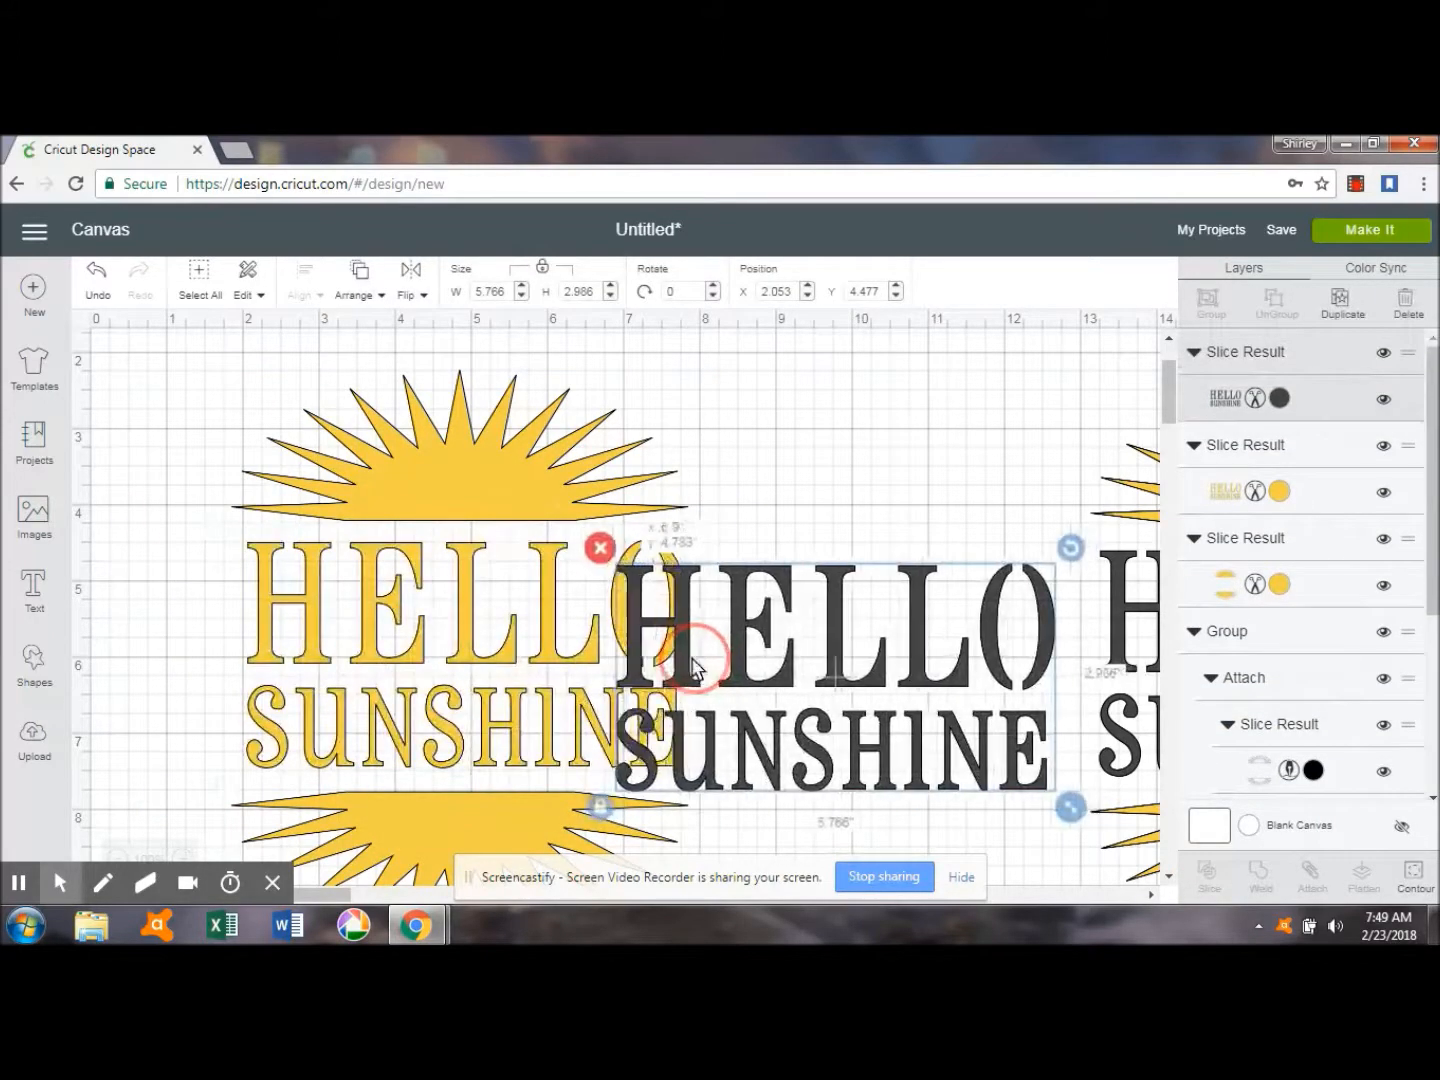
pyautogui.click(310, 615)
pyautogui.click(238, 519)
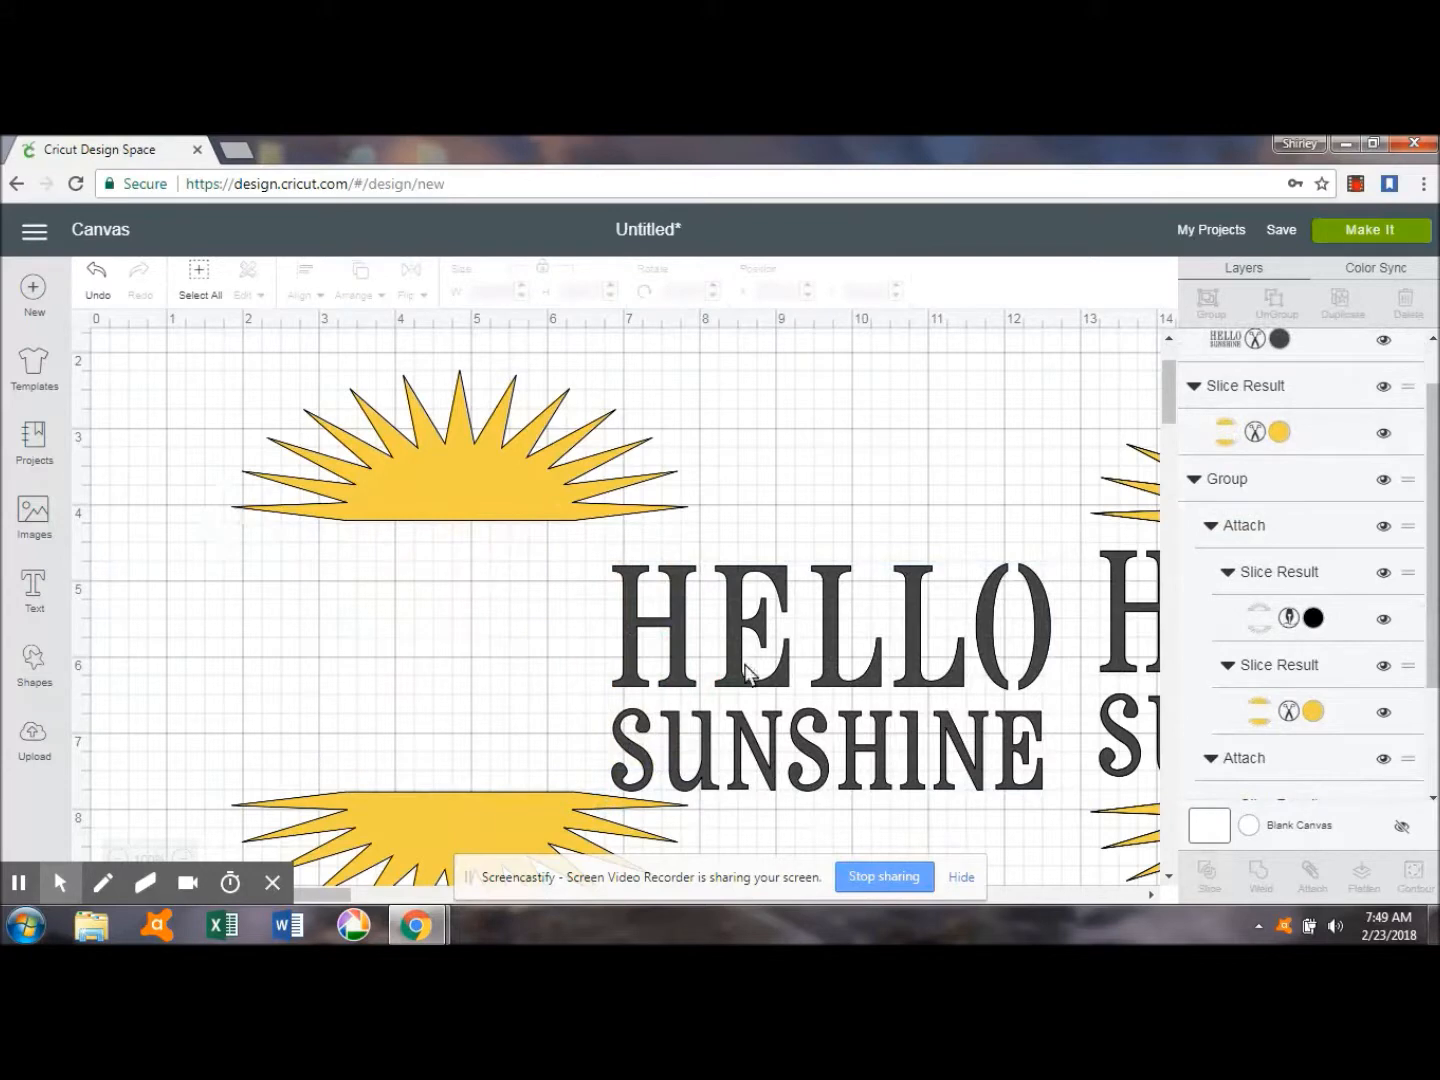
pyautogui.moveTo(675, 659); pyautogui.dragTo(312, 646)
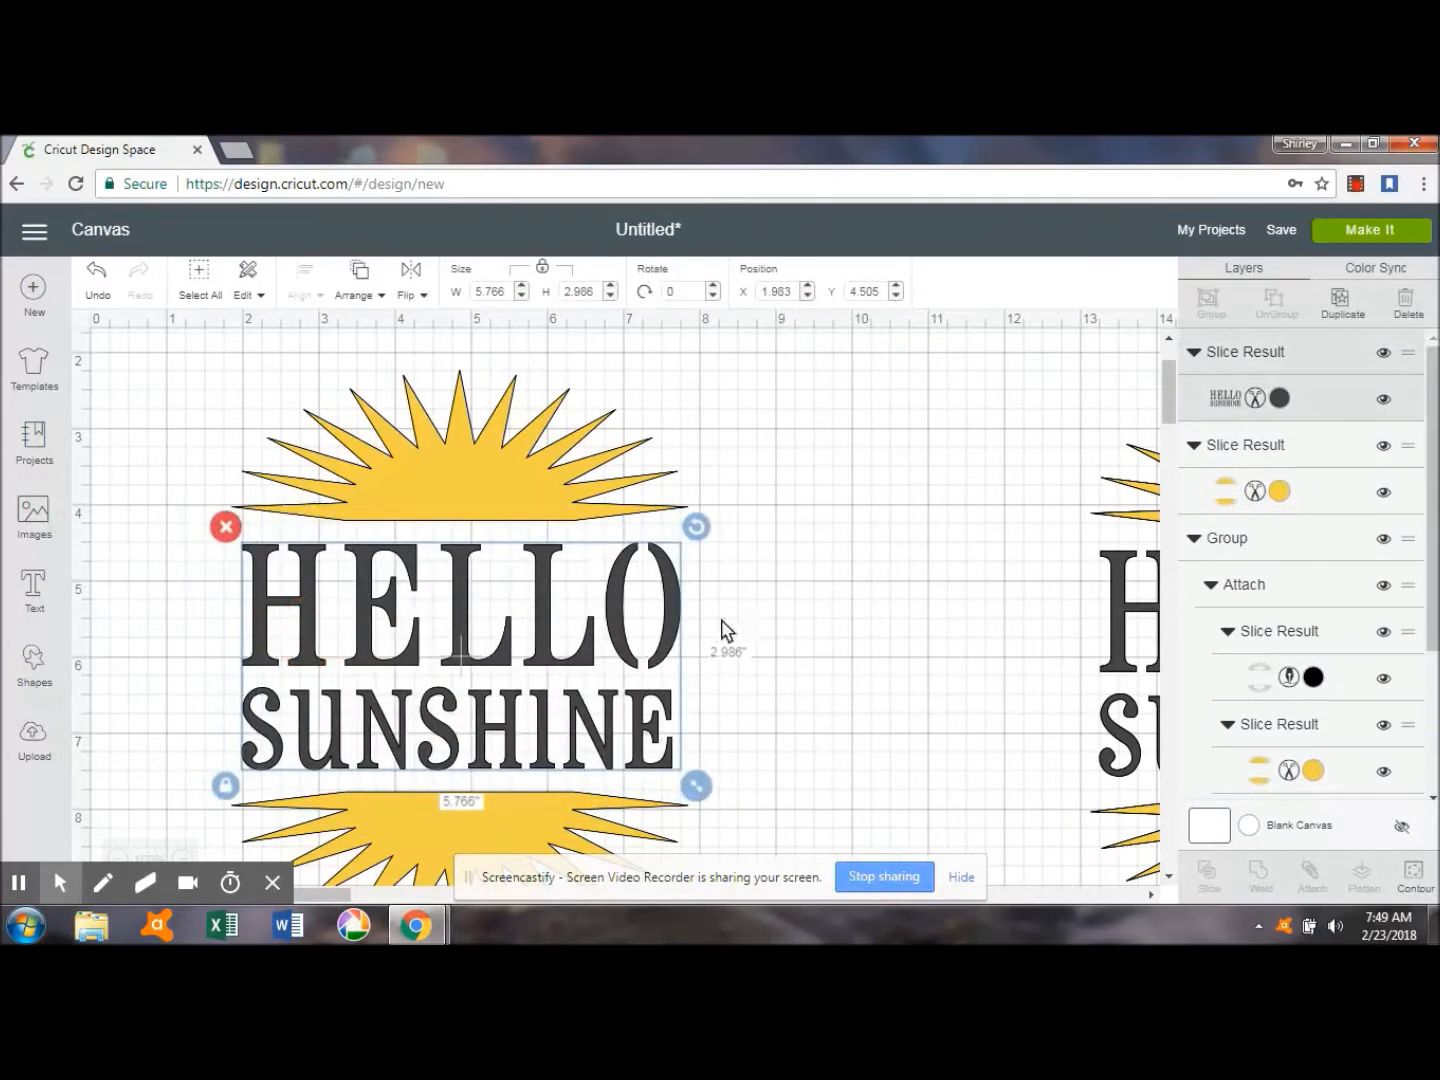
# Duplicate the dark Hello Sunshine lettering and the yellow sun halves.
pyautogui.click(1342, 305)
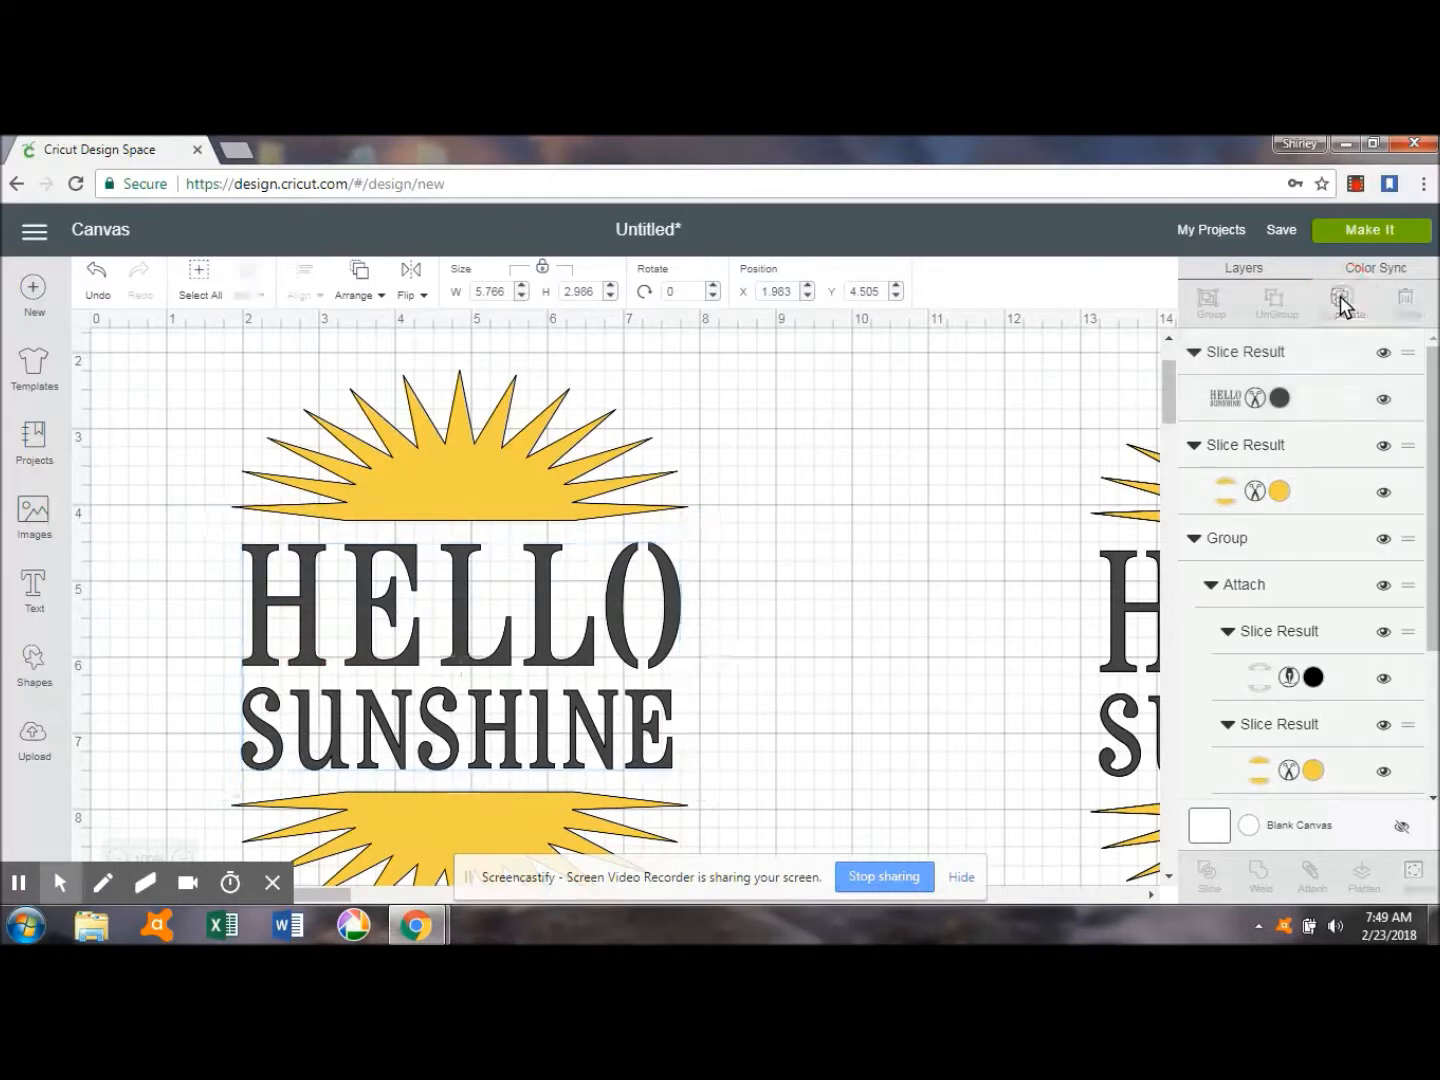
pyautogui.click(518, 444)
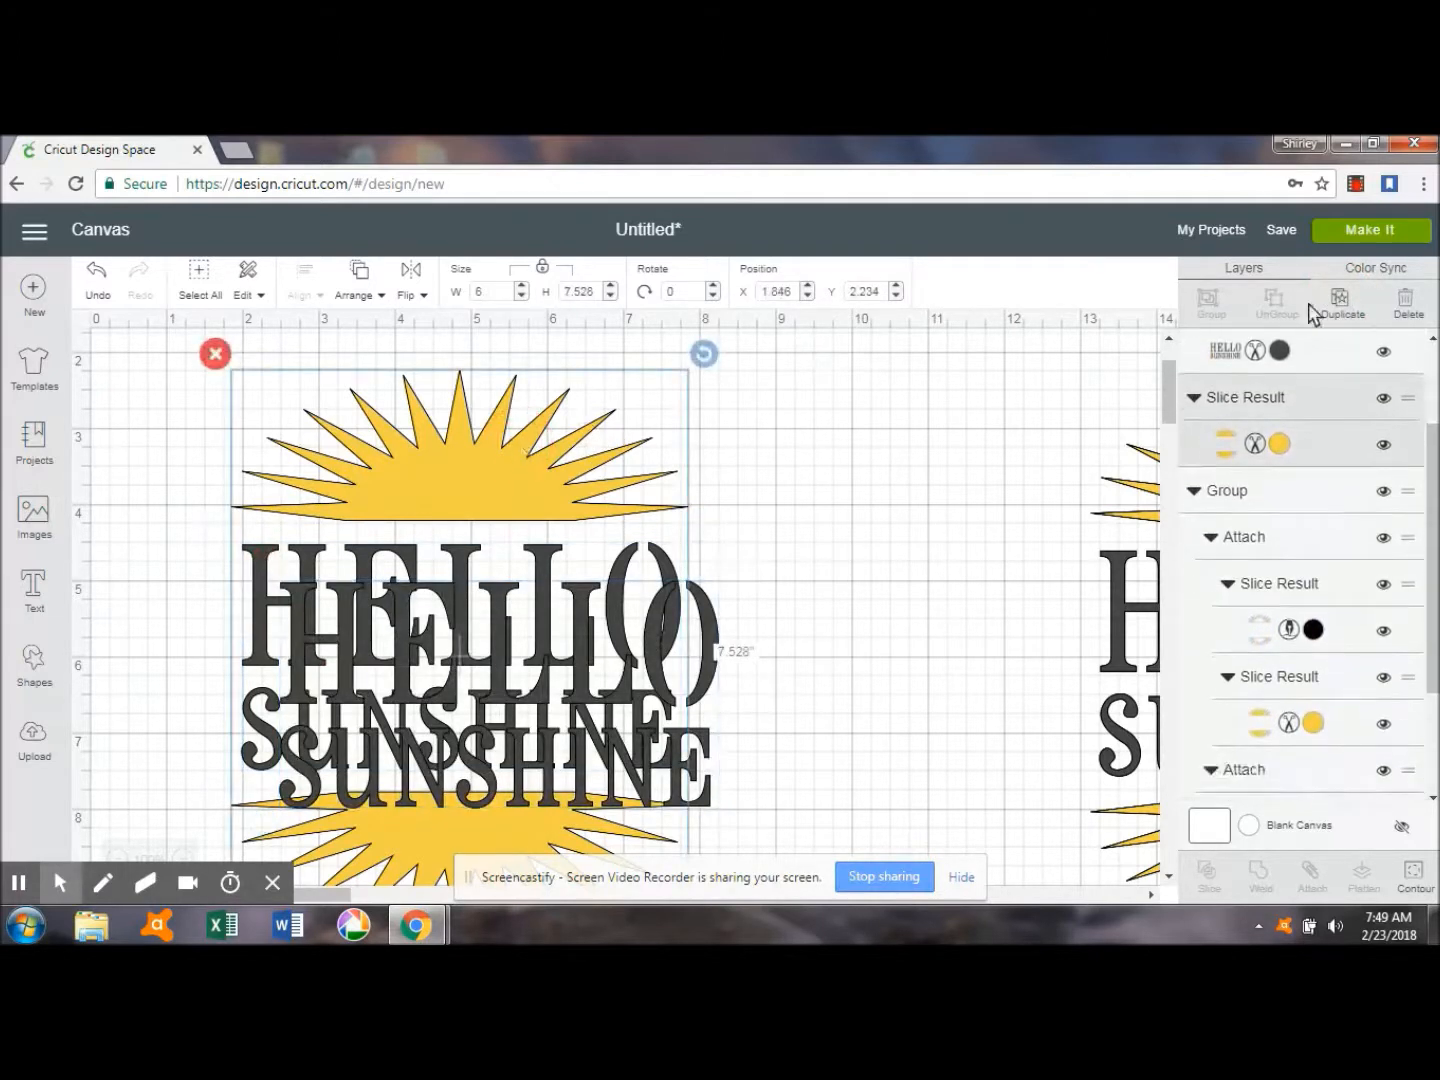
pyautogui.click(1341, 301)
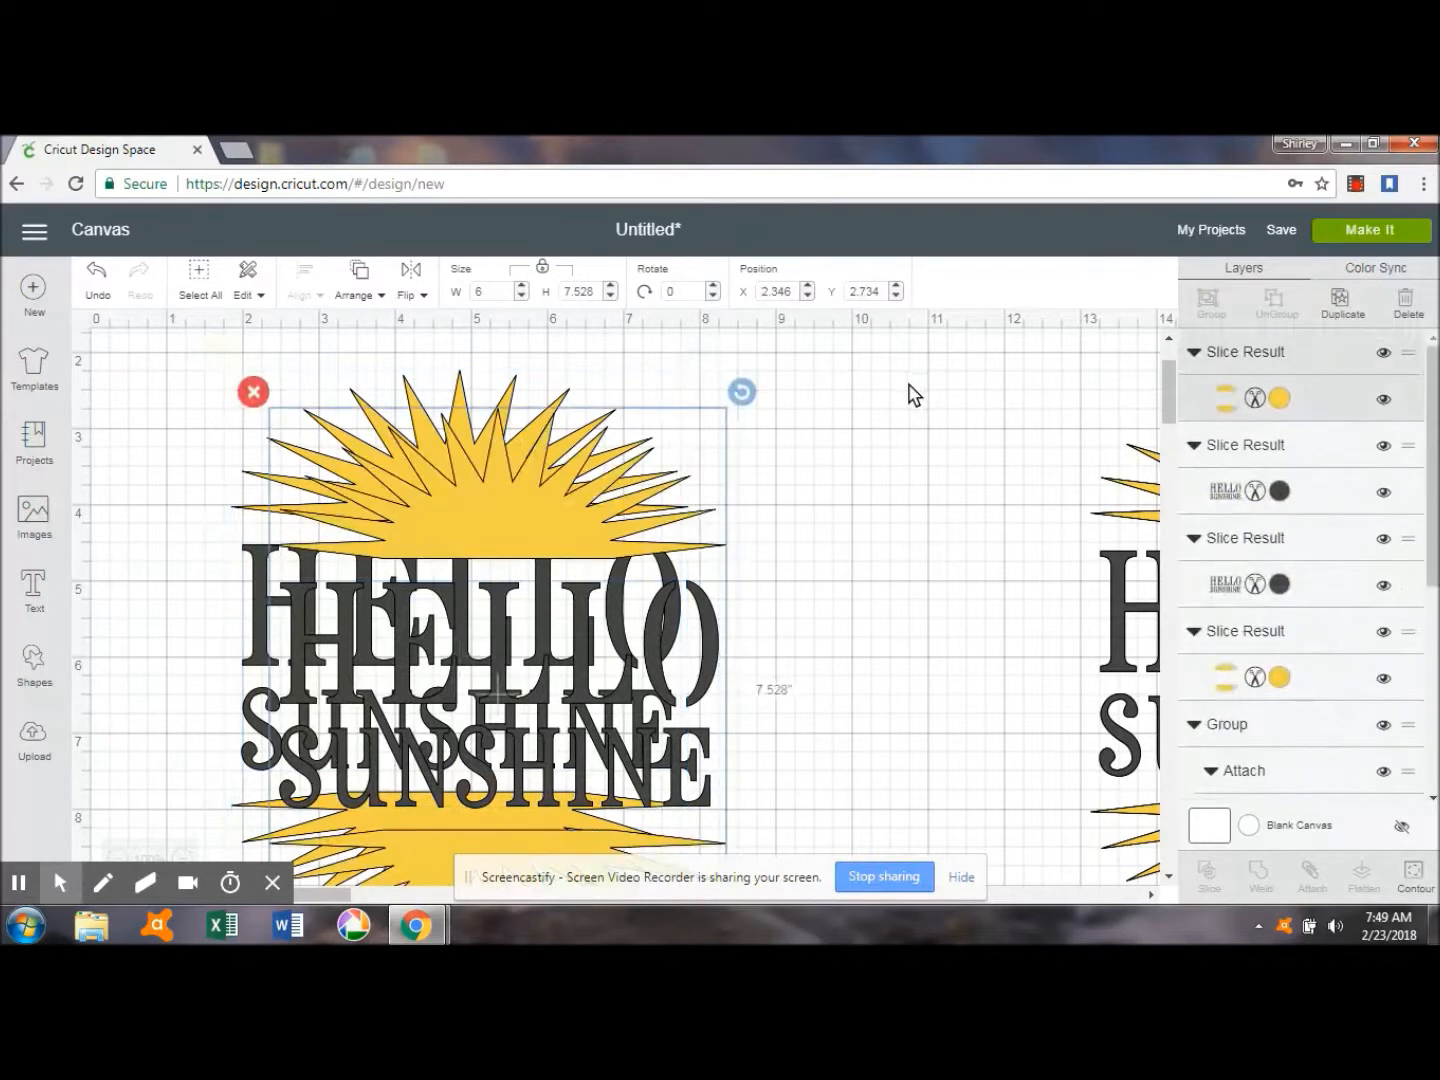
# Set the duplicated sun halves to the Write line type and move them aside to about X 5.37, Y 2.40.
pyautogui.click(1282, 401)
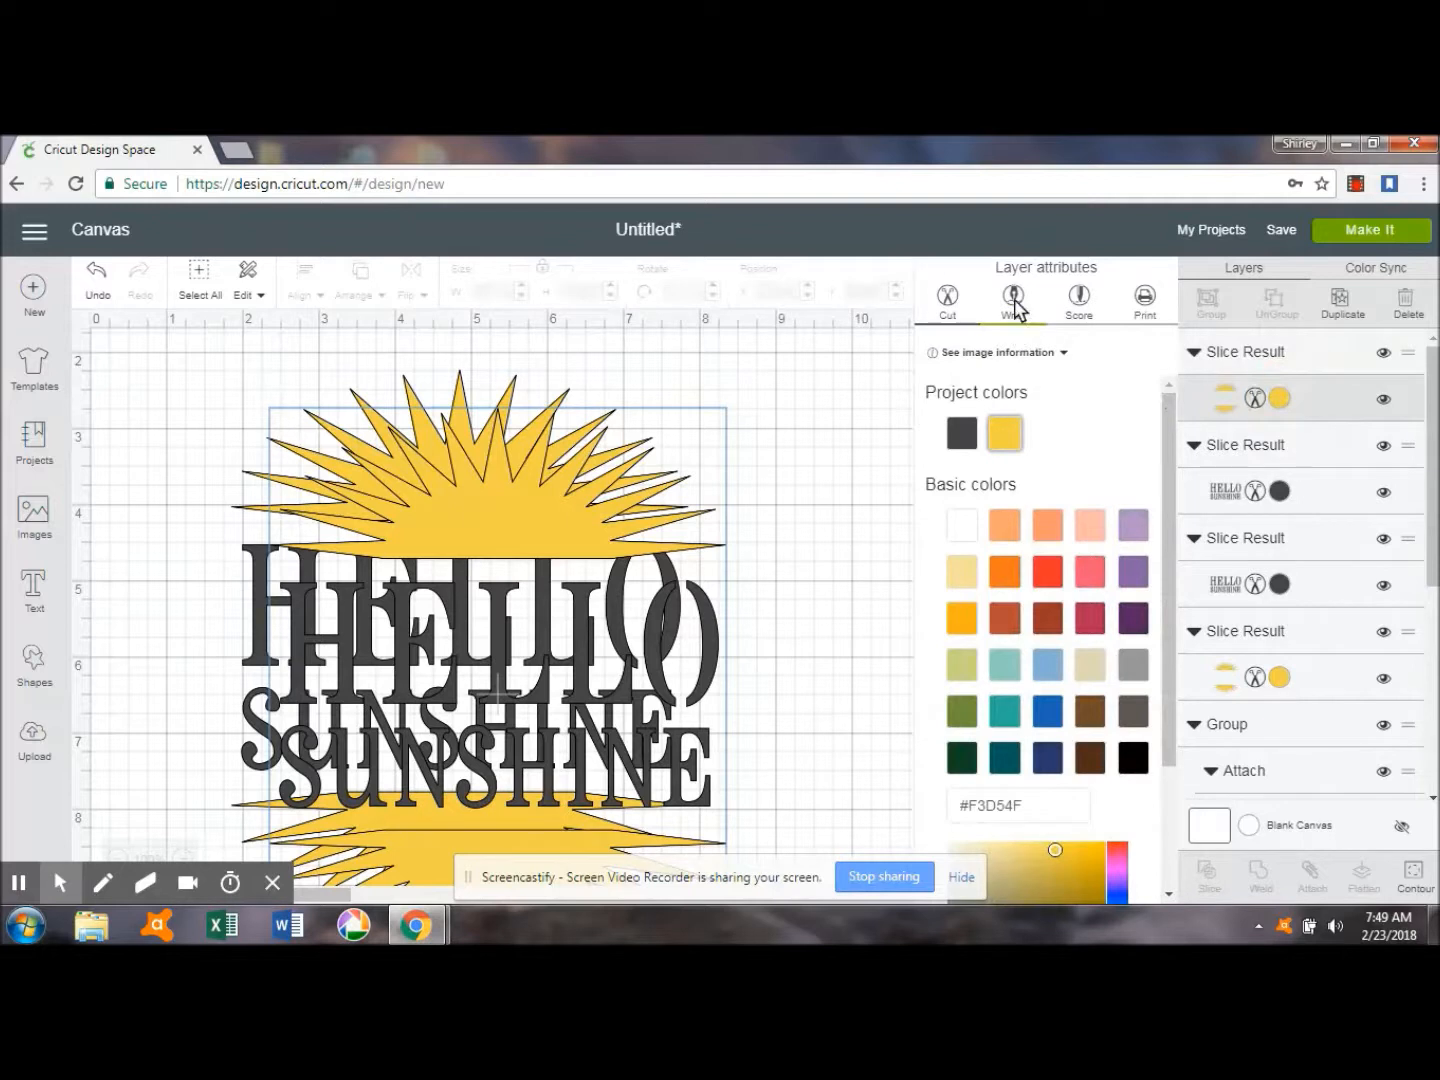
pyautogui.click(1014, 301)
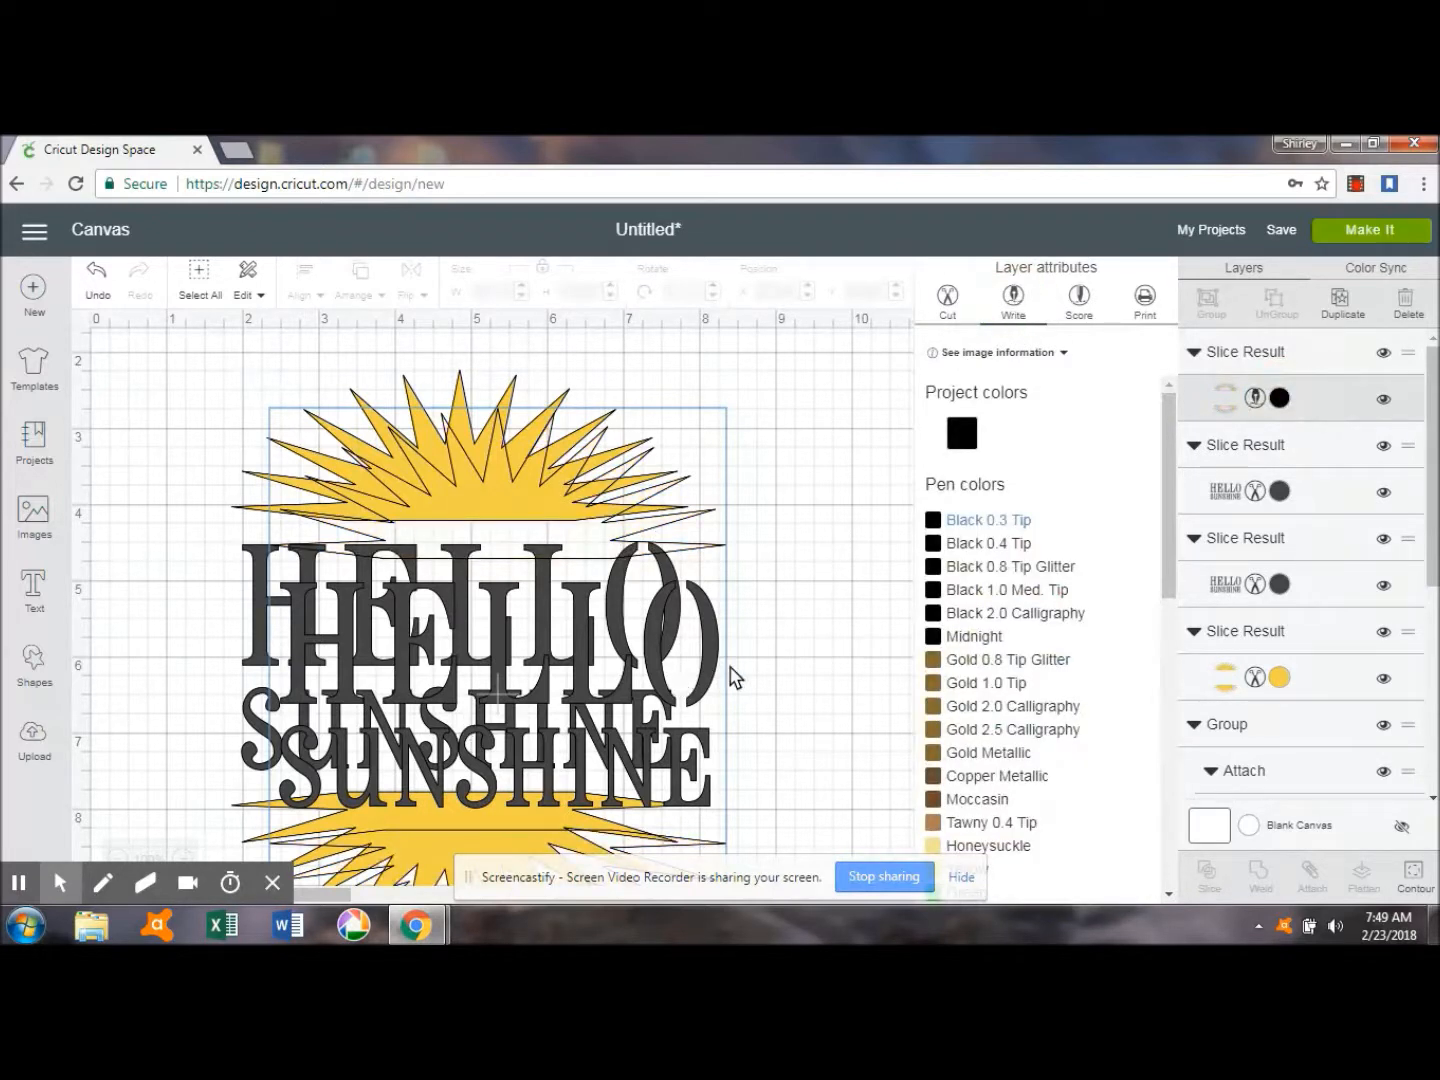
pyautogui.click(800, 640)
pyautogui.click(726, 645)
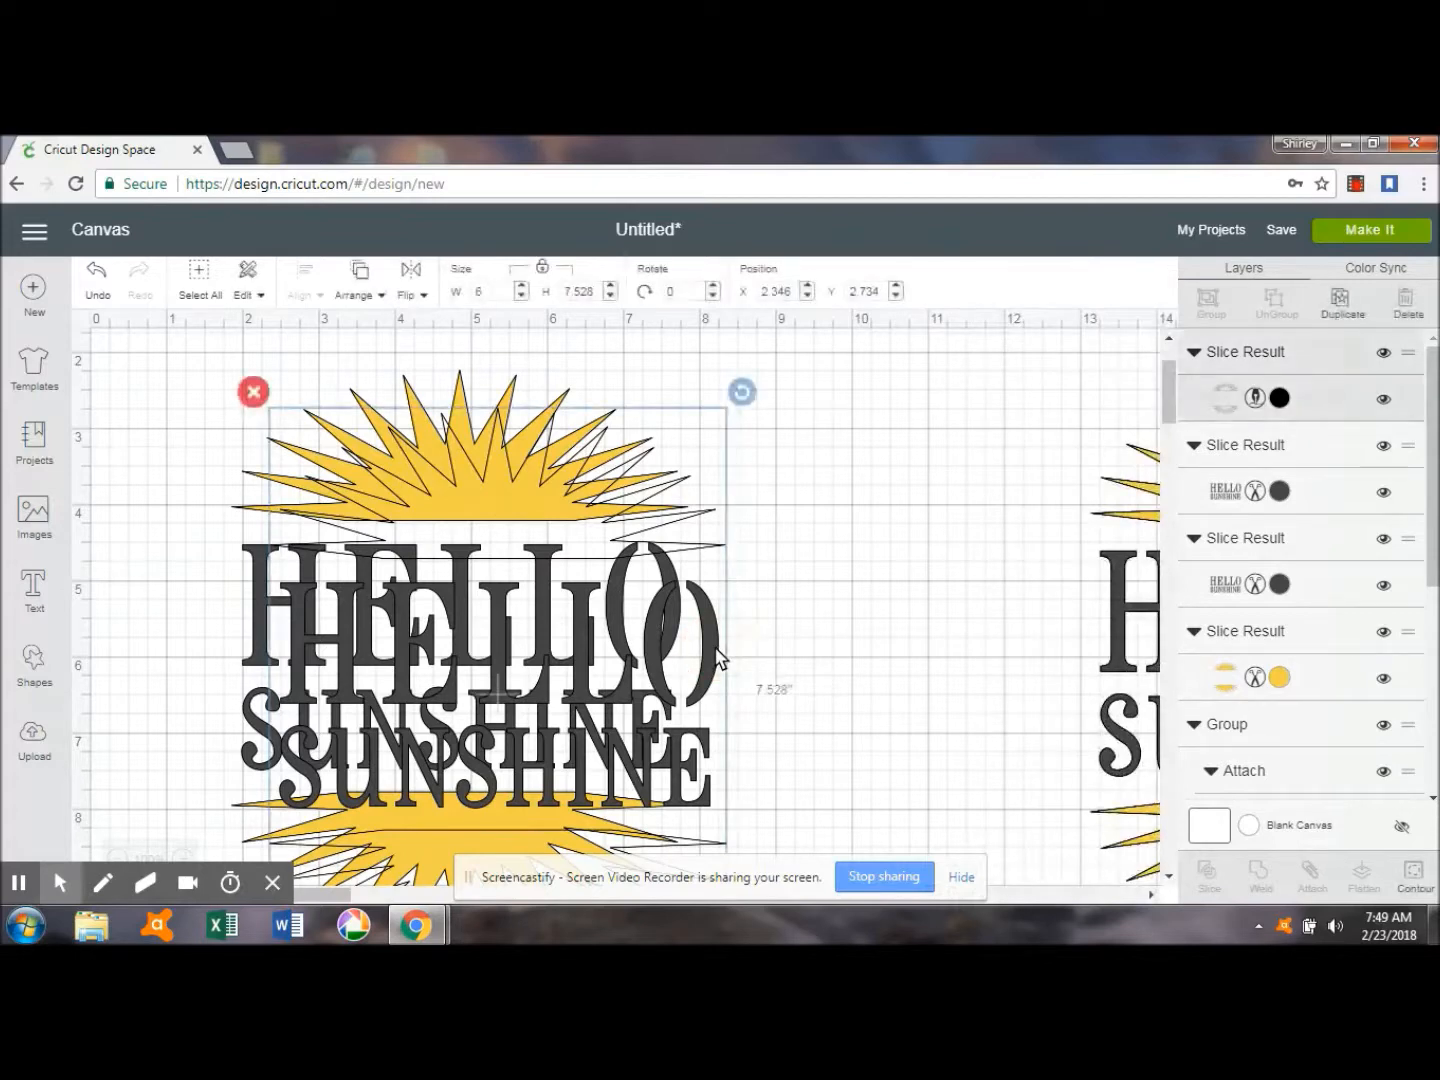
pyautogui.moveTo(732, 578); pyautogui.dragTo(861, 562)
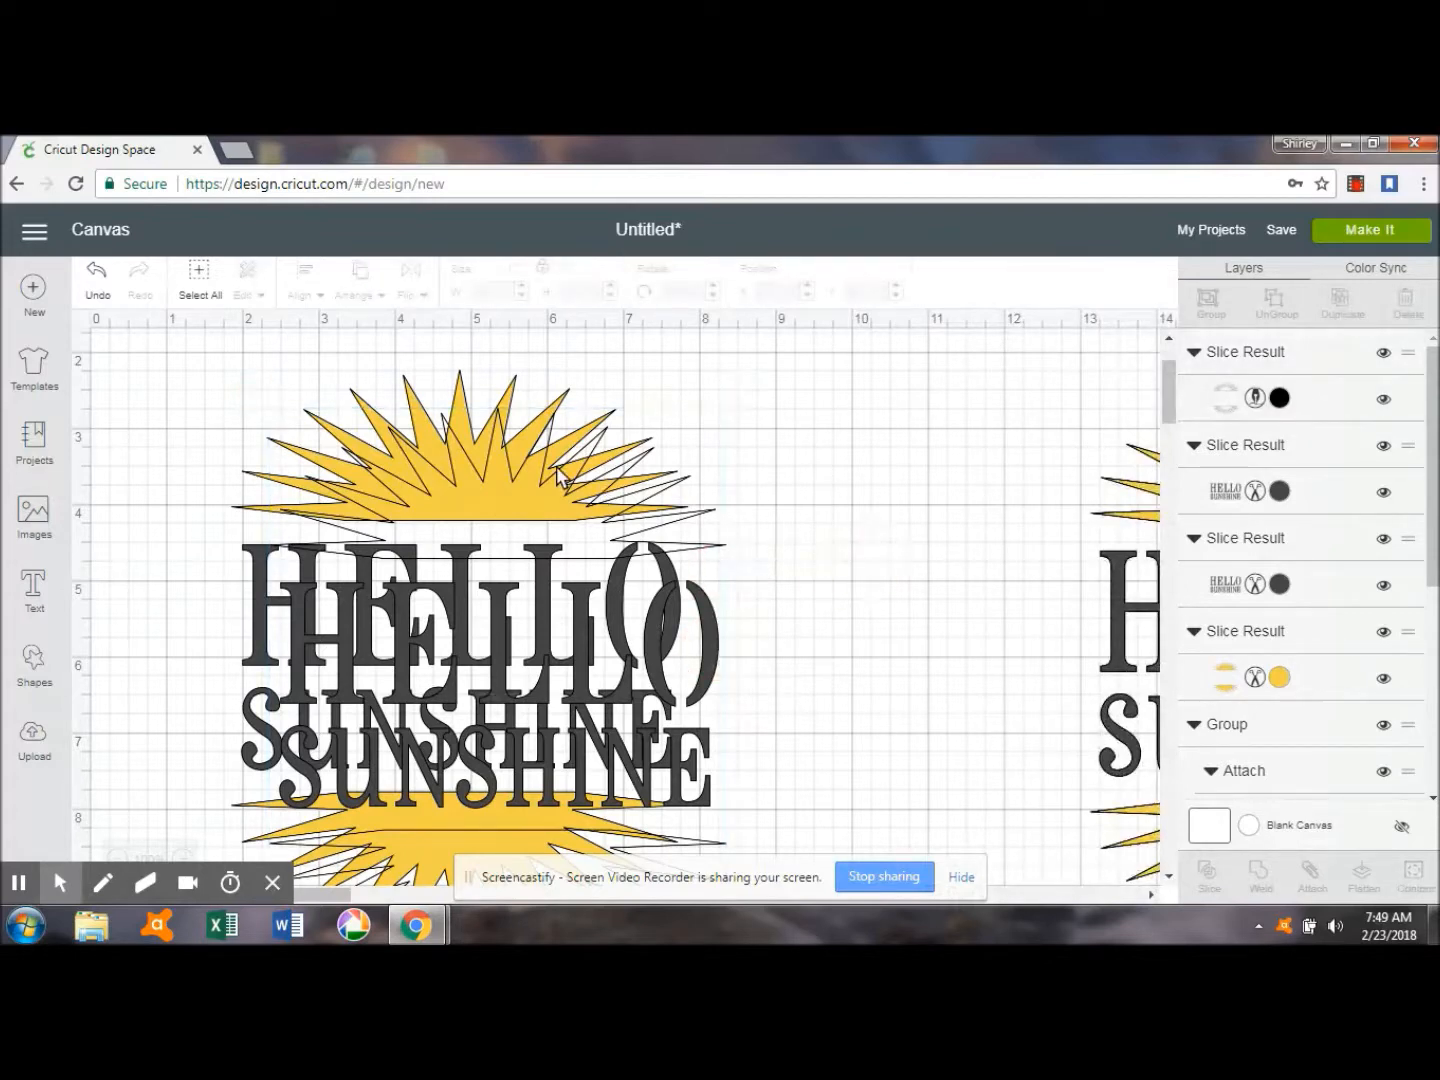
pyautogui.click(555, 476)
pyautogui.moveTo(556, 476); pyautogui.dragTo(787, 445)
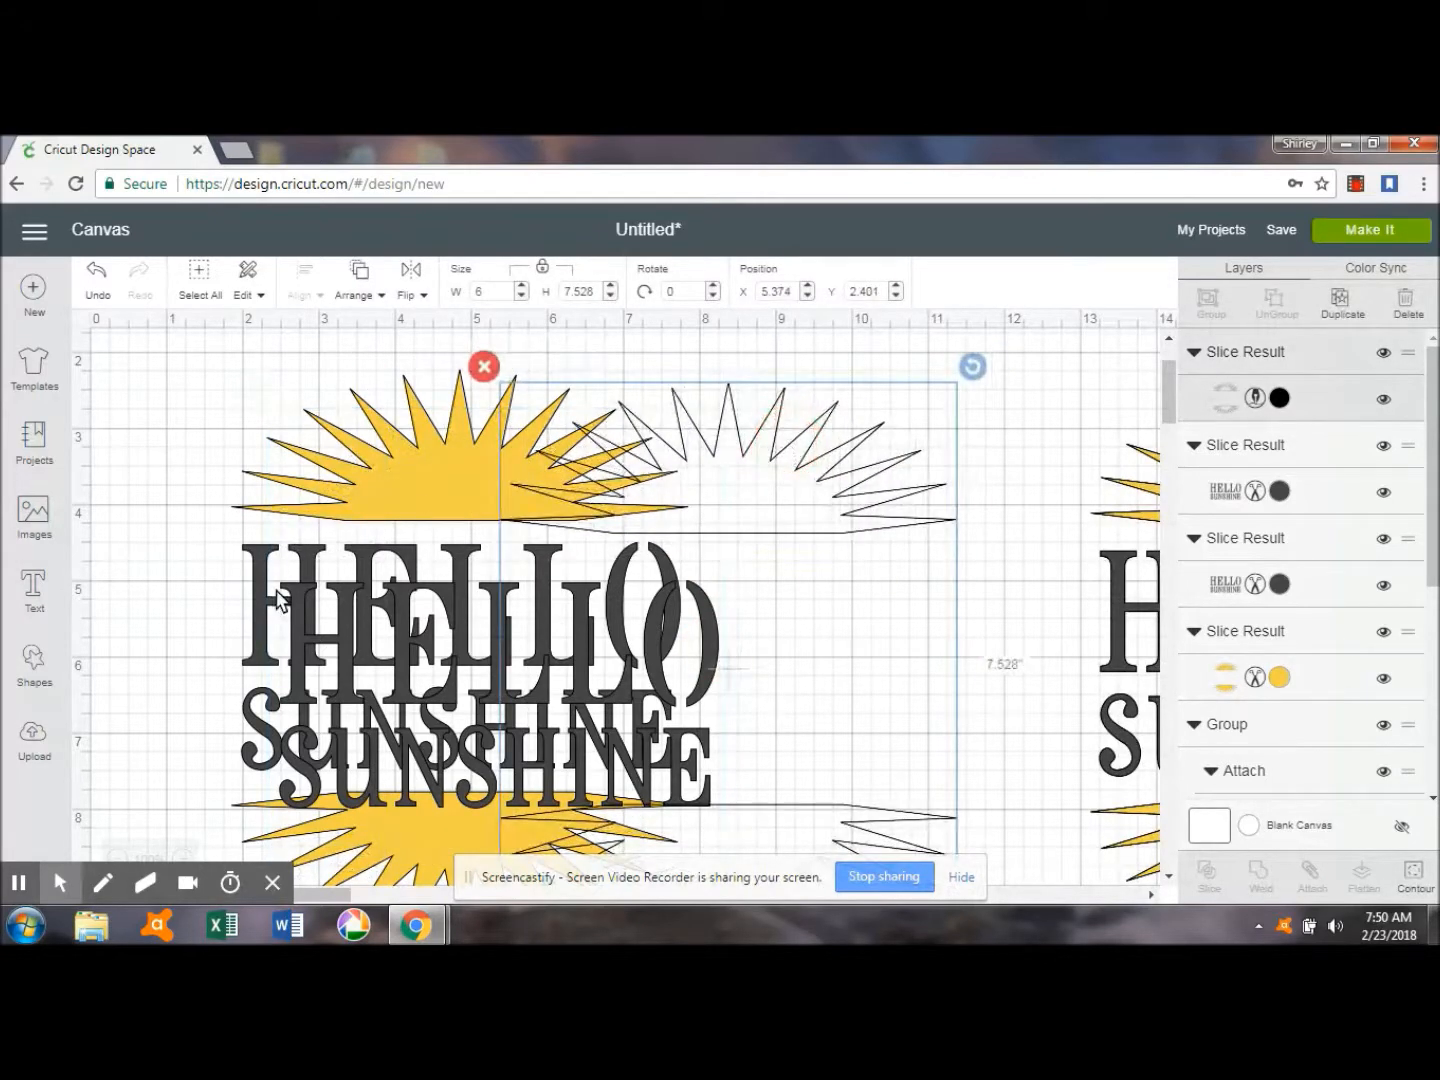
# Set the duplicated Hello Sunshine lettering to the Write line type.
pyautogui.click(294, 611)
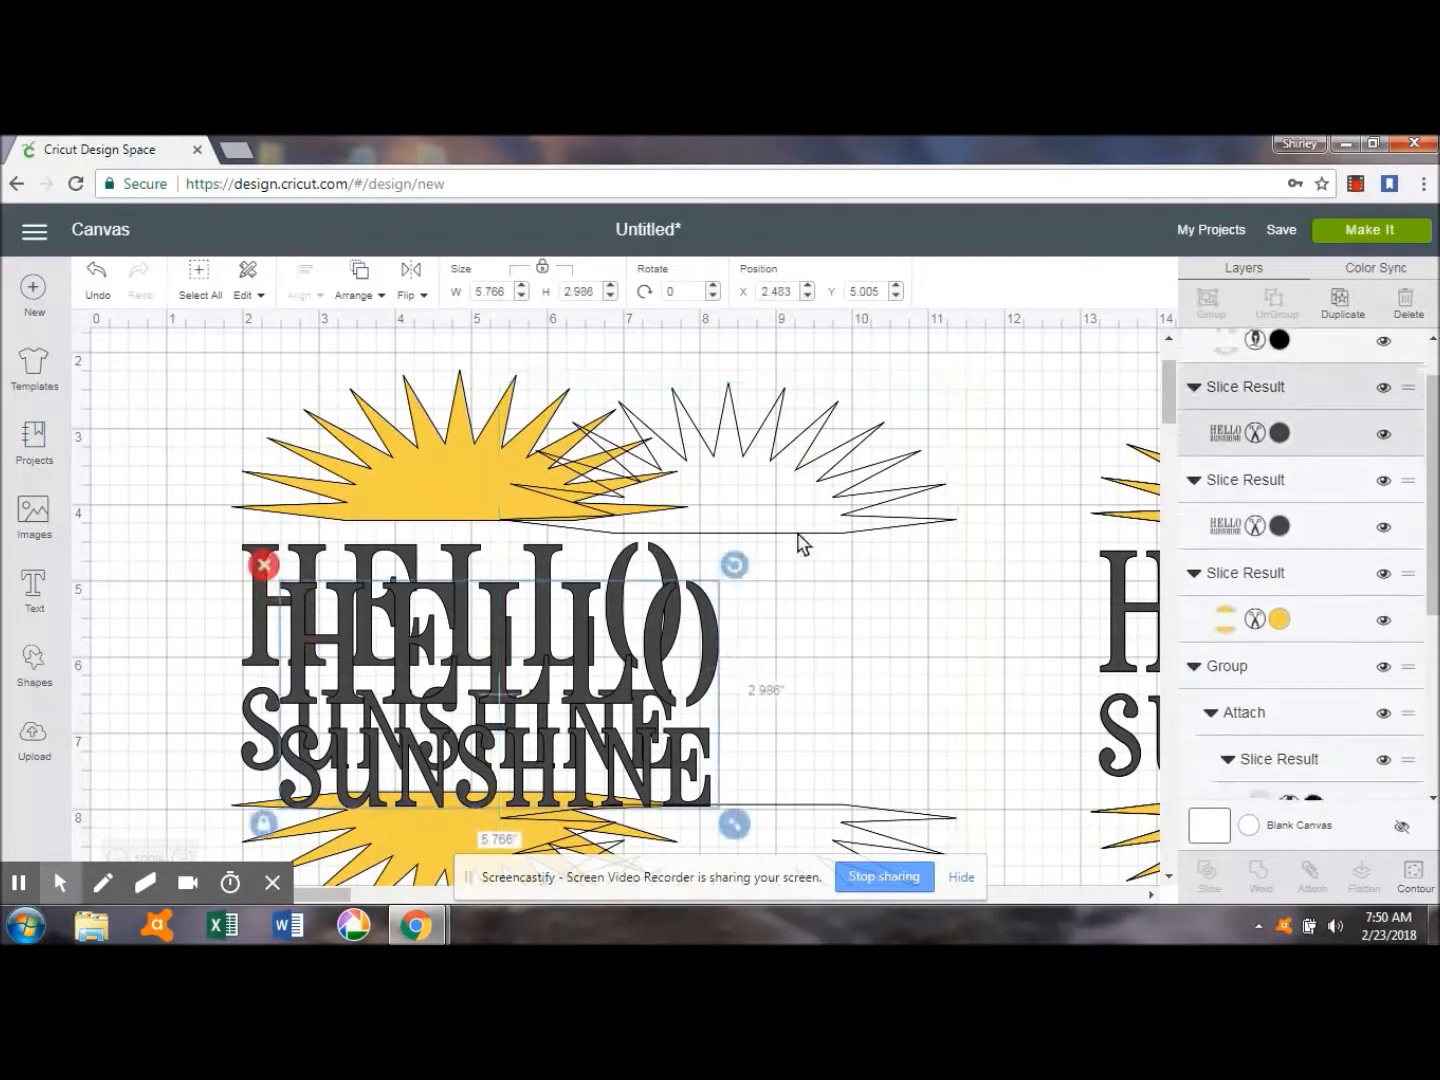
pyautogui.click(1280, 432)
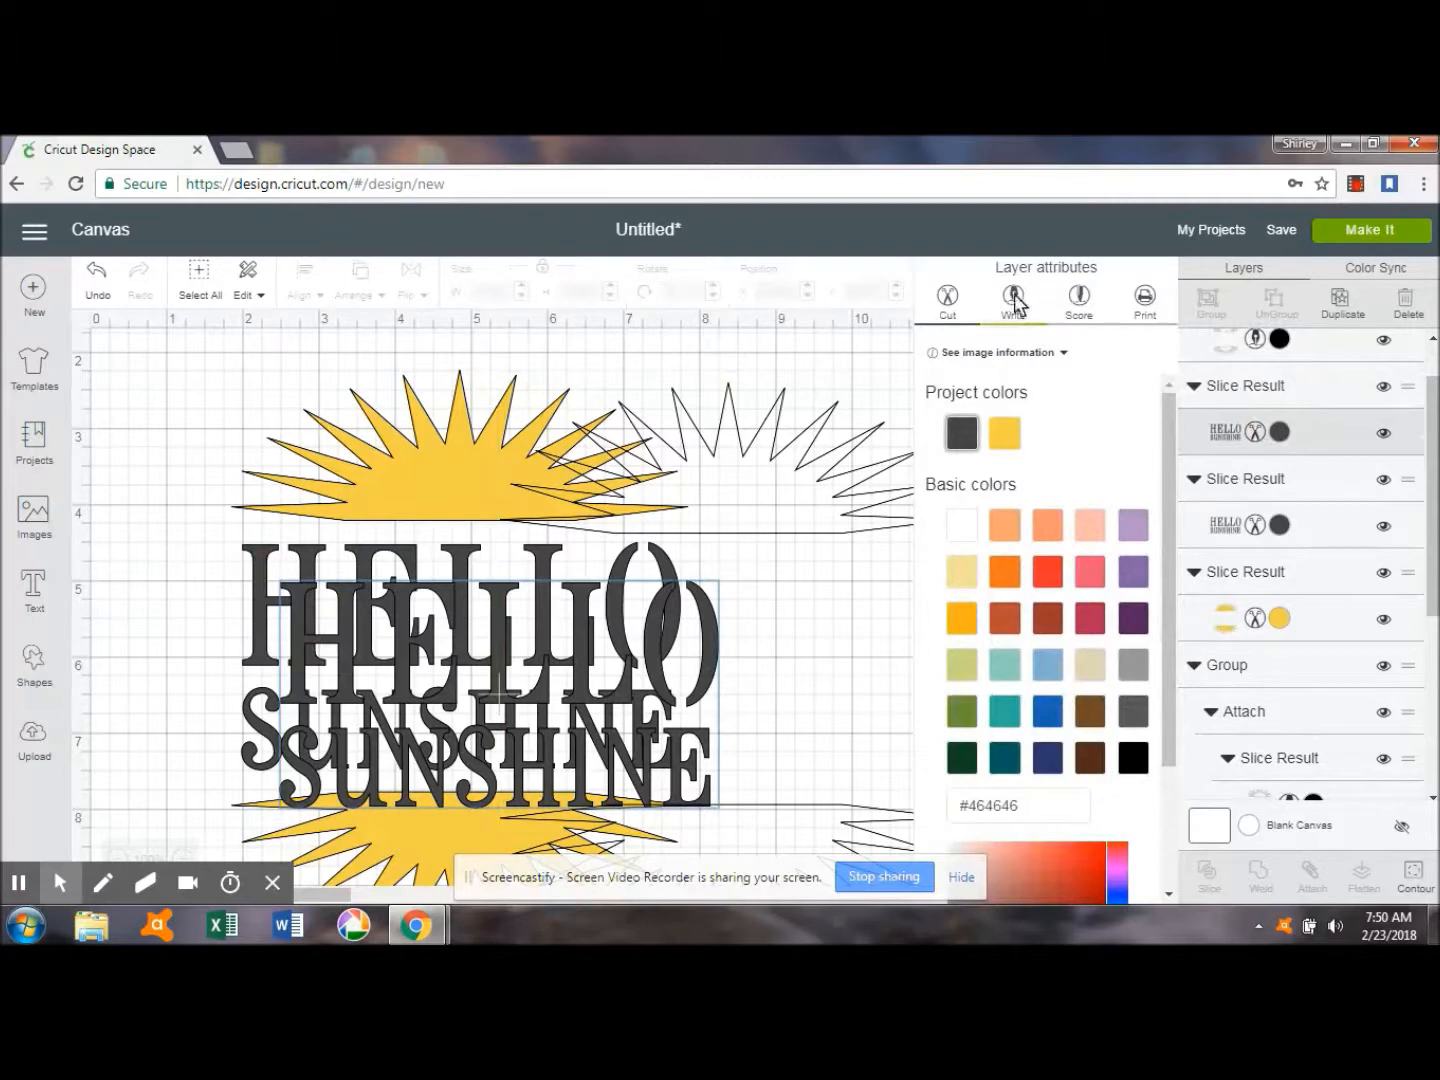
pyautogui.click(1013, 301)
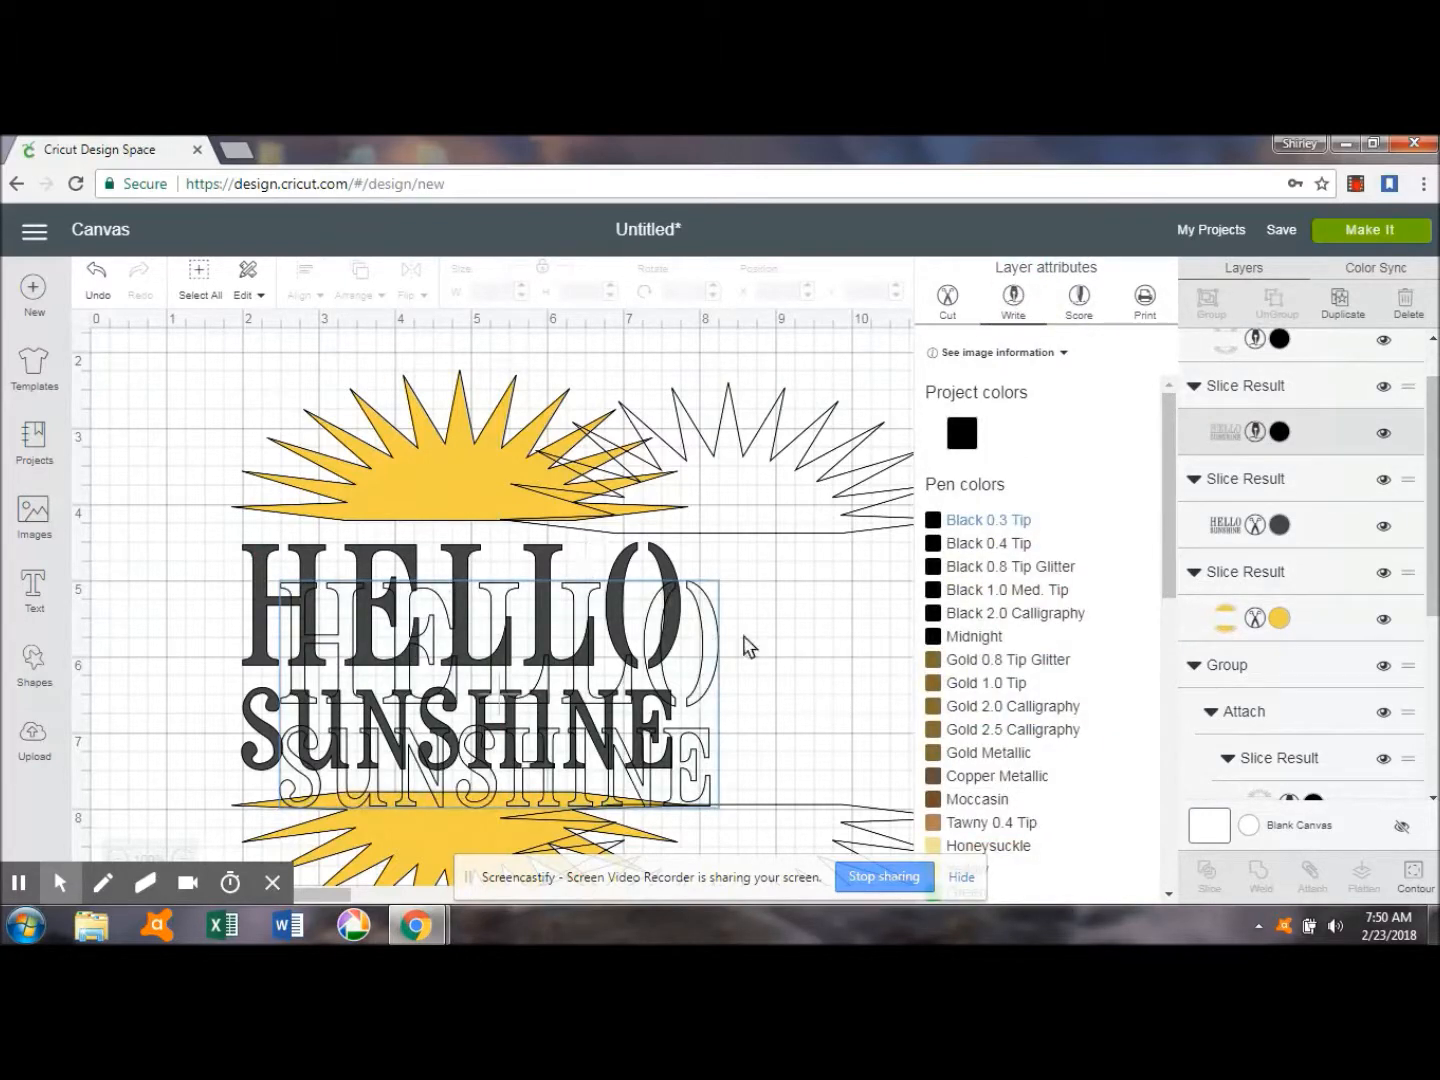
pyautogui.moveTo(707, 671); pyautogui.dragTo(753, 667)
# Move the yellow sun halves over their outline at about X 6.42, Y 2.36, and both lettering layers aside to about X 0.79, Y 3.78.
pyautogui.moveTo(399, 505); pyautogui.dragTo(770, 502)
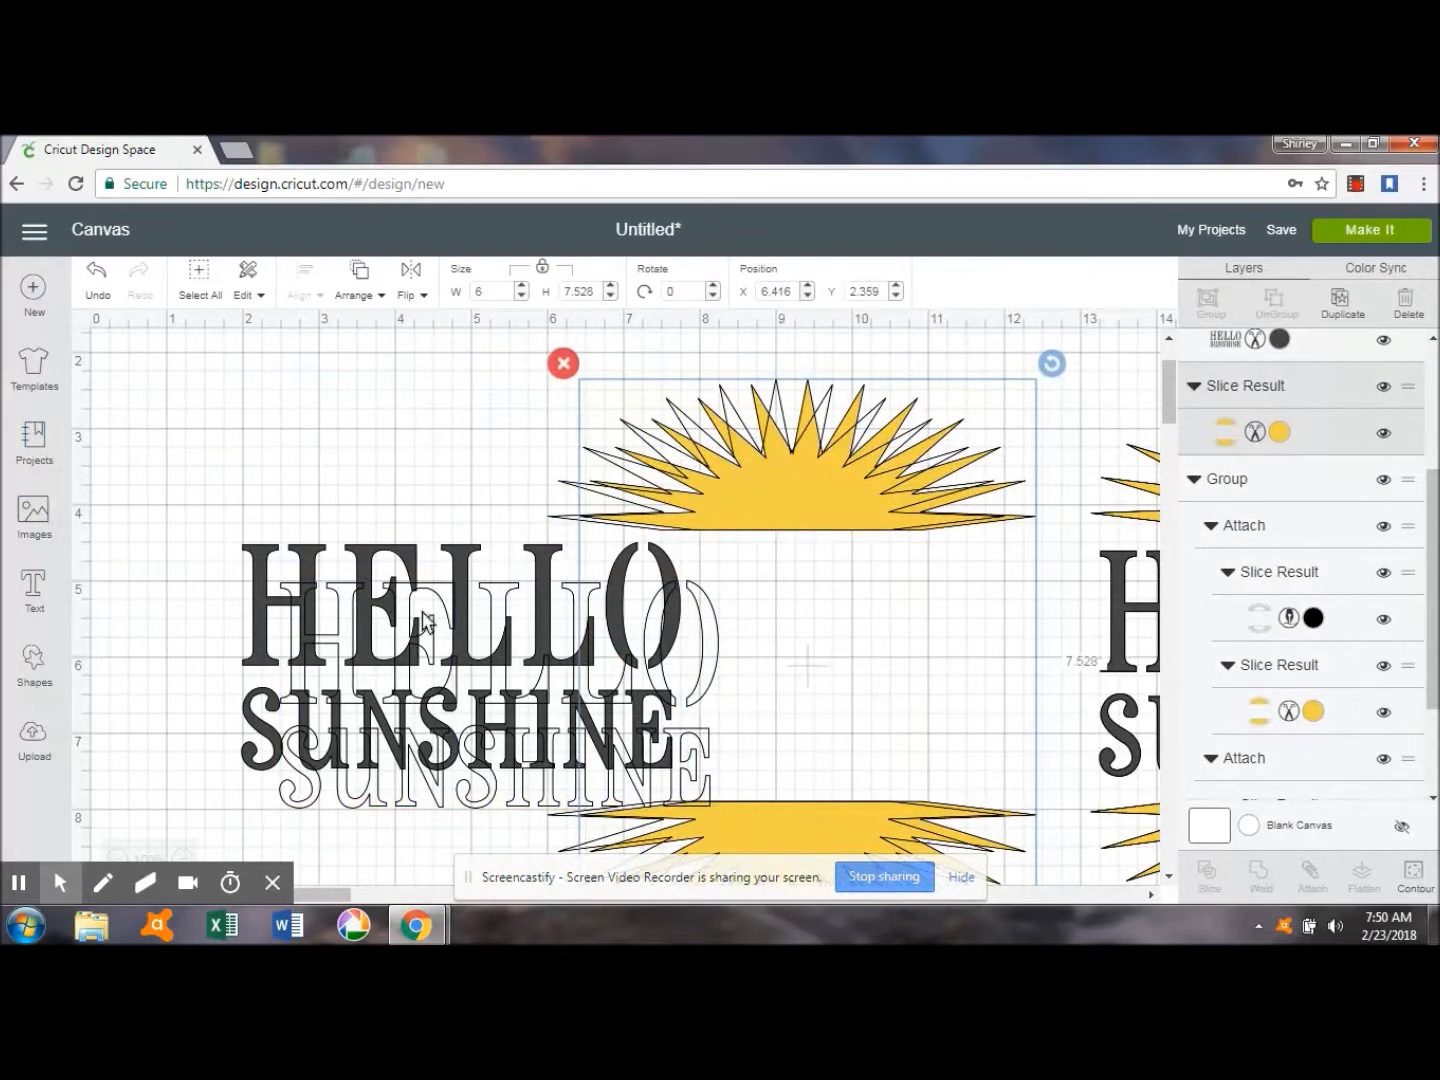
pyautogui.moveTo(410, 650); pyautogui.dragTo(277, 533)
pyautogui.moveTo(427, 760); pyautogui.dragTo(309, 712)
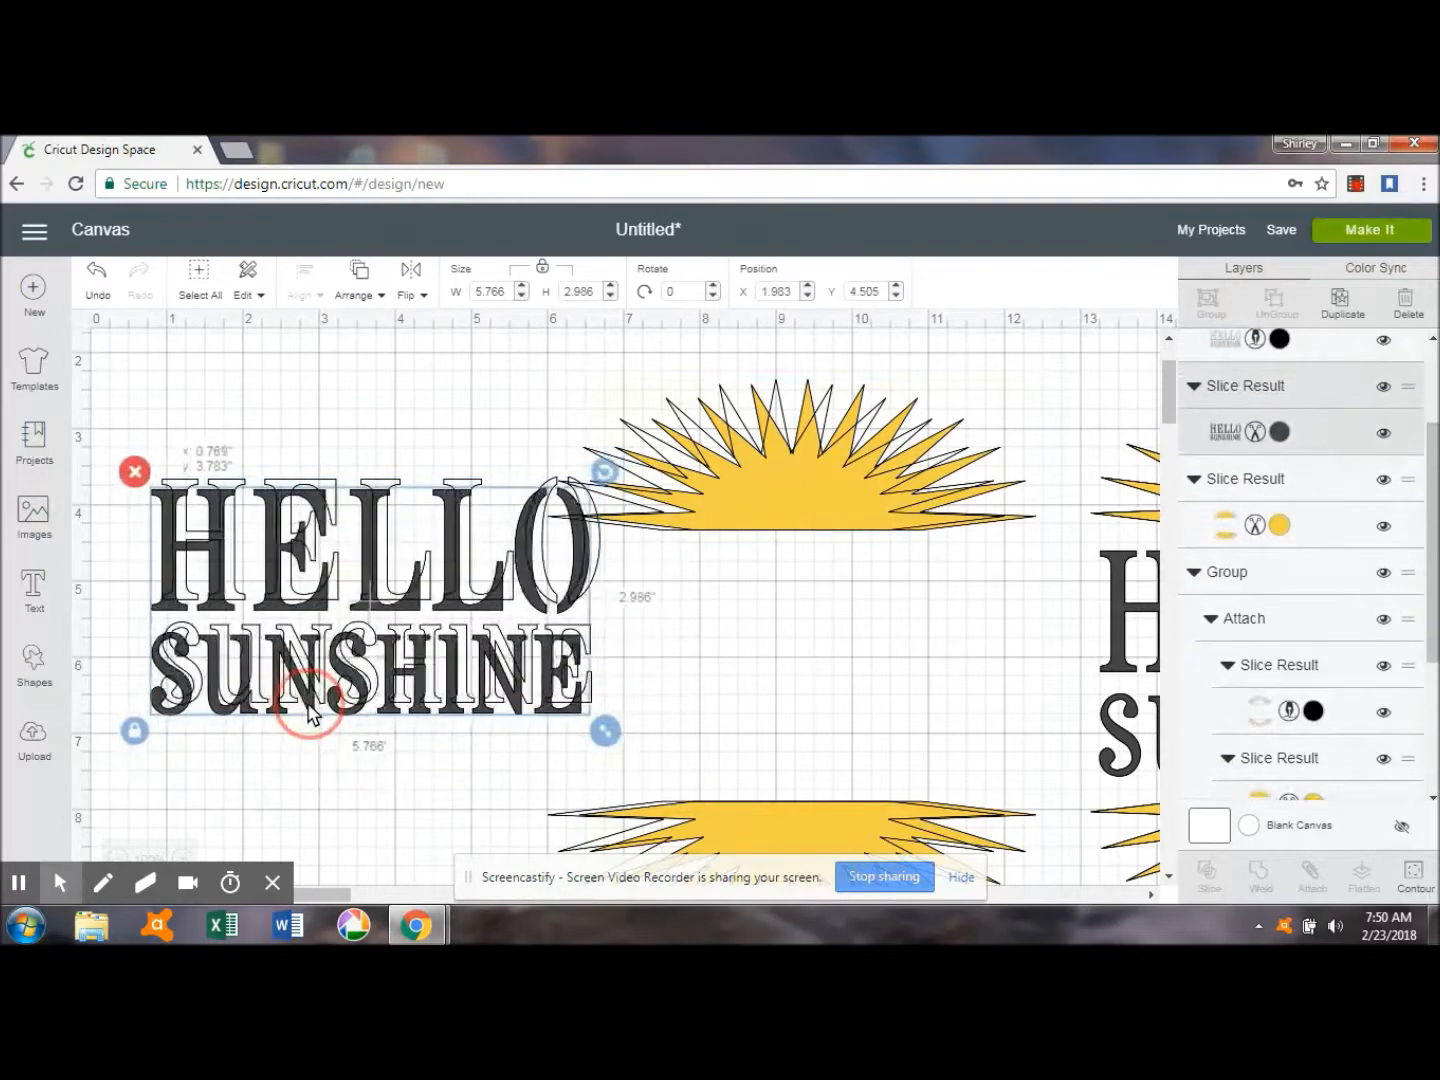
# Center the sun's Write outline and yellow Cut layer on each other and attach them.
pyautogui.click(1430, 481)
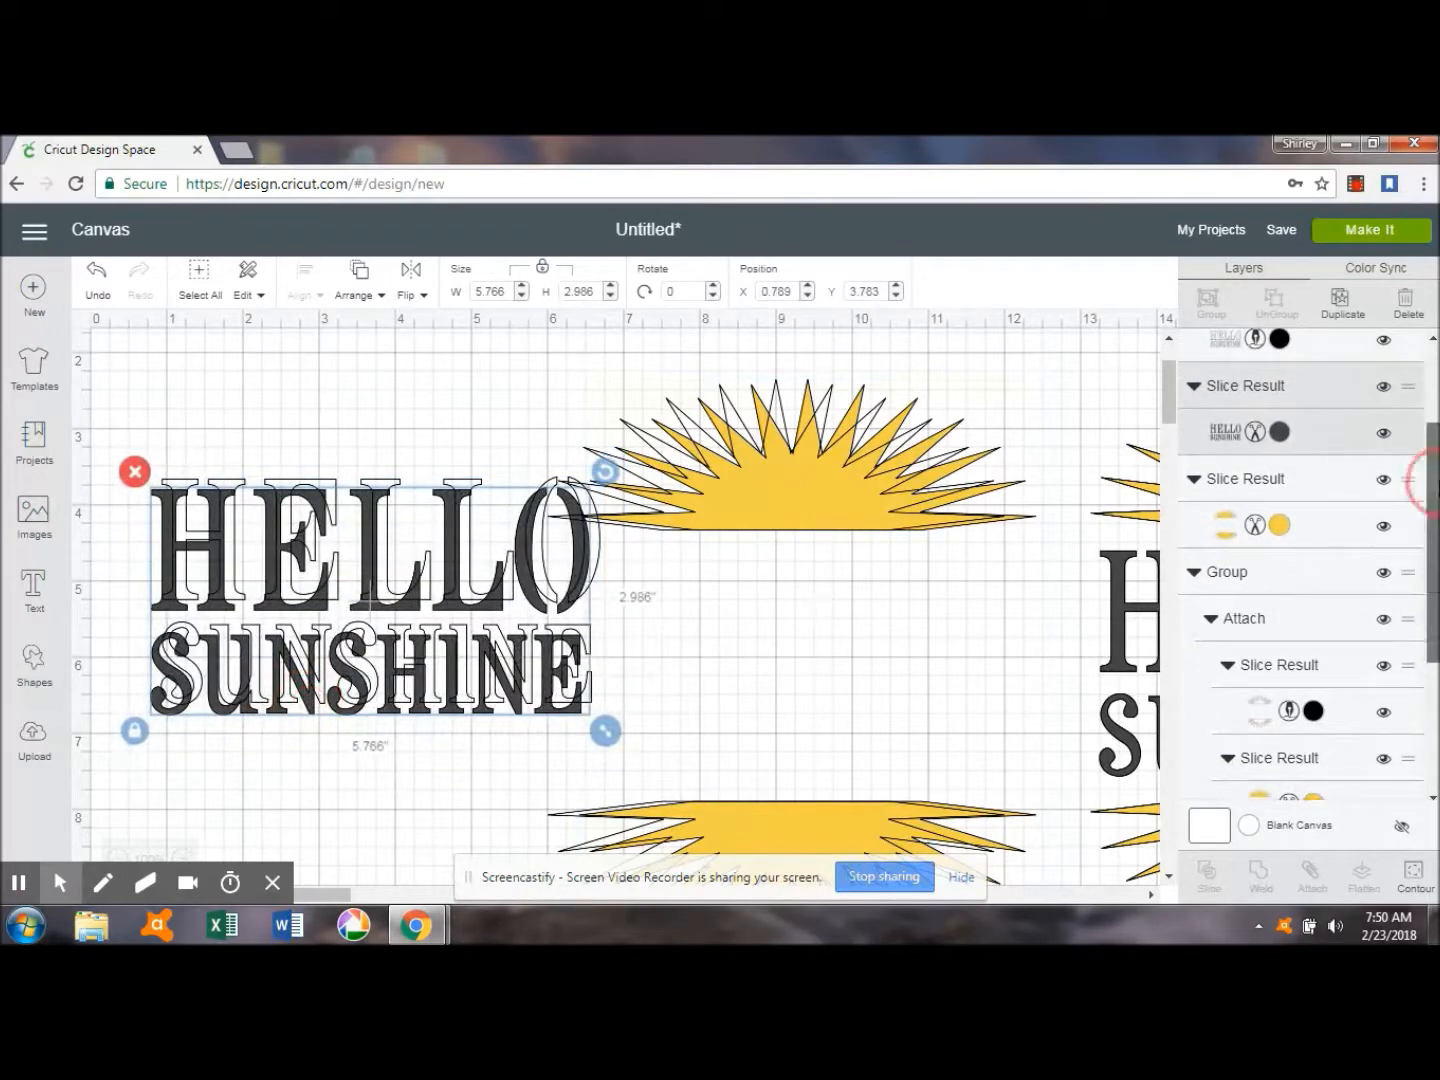
pyautogui.scroll(3, 1428, 482)
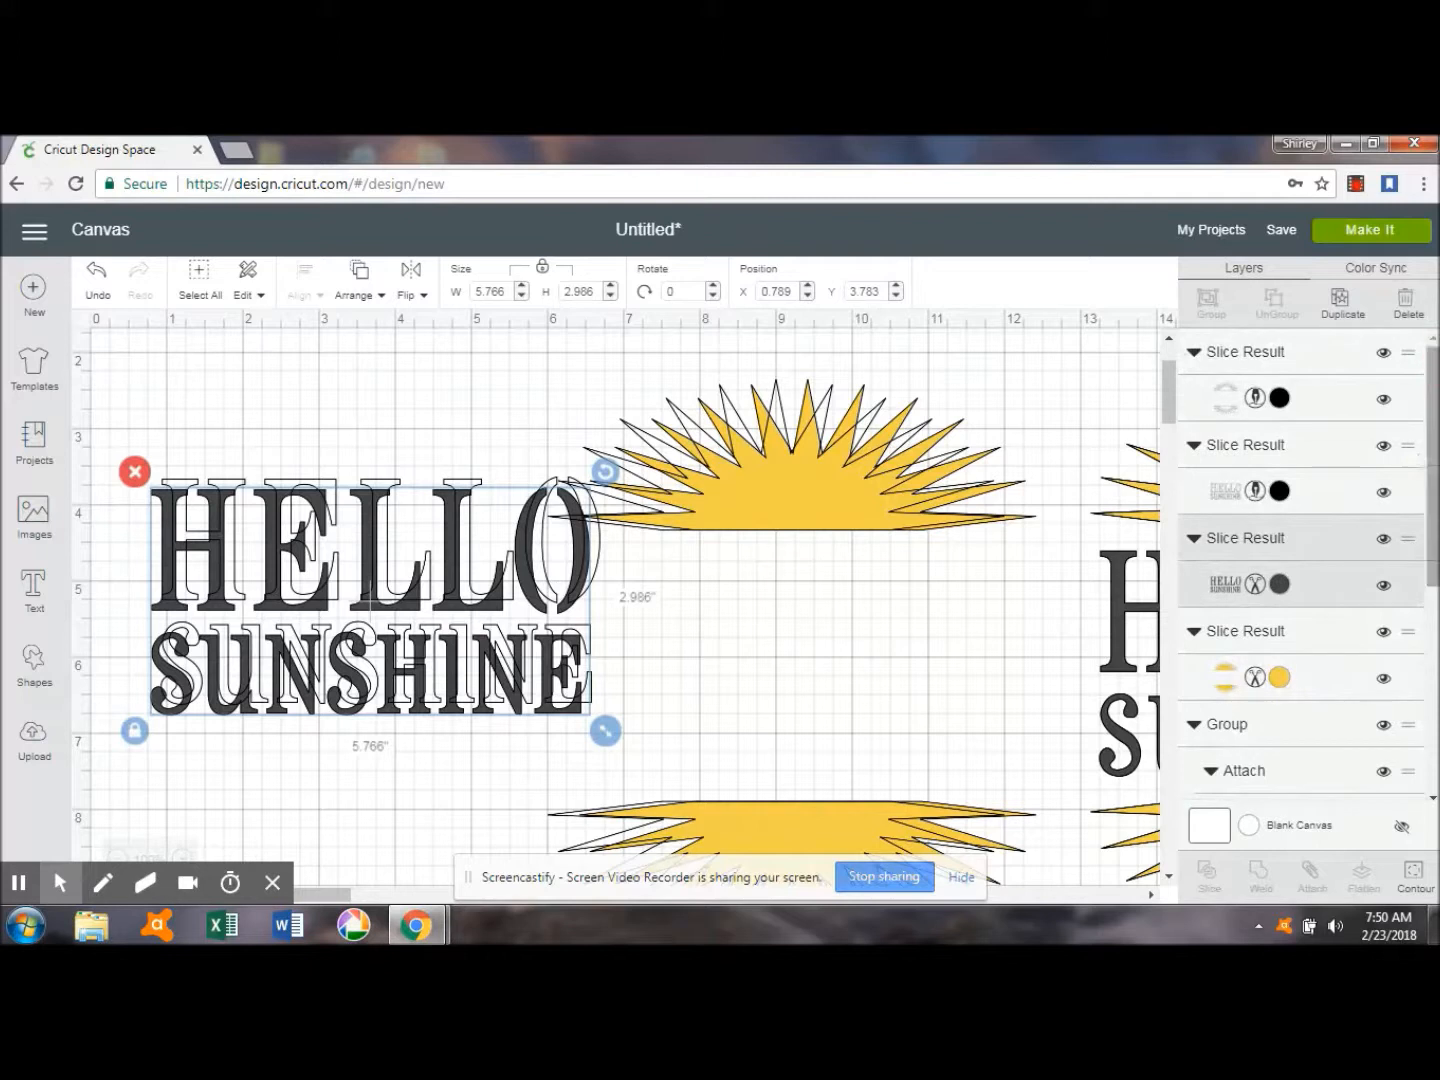
pyautogui.click(1327, 407)
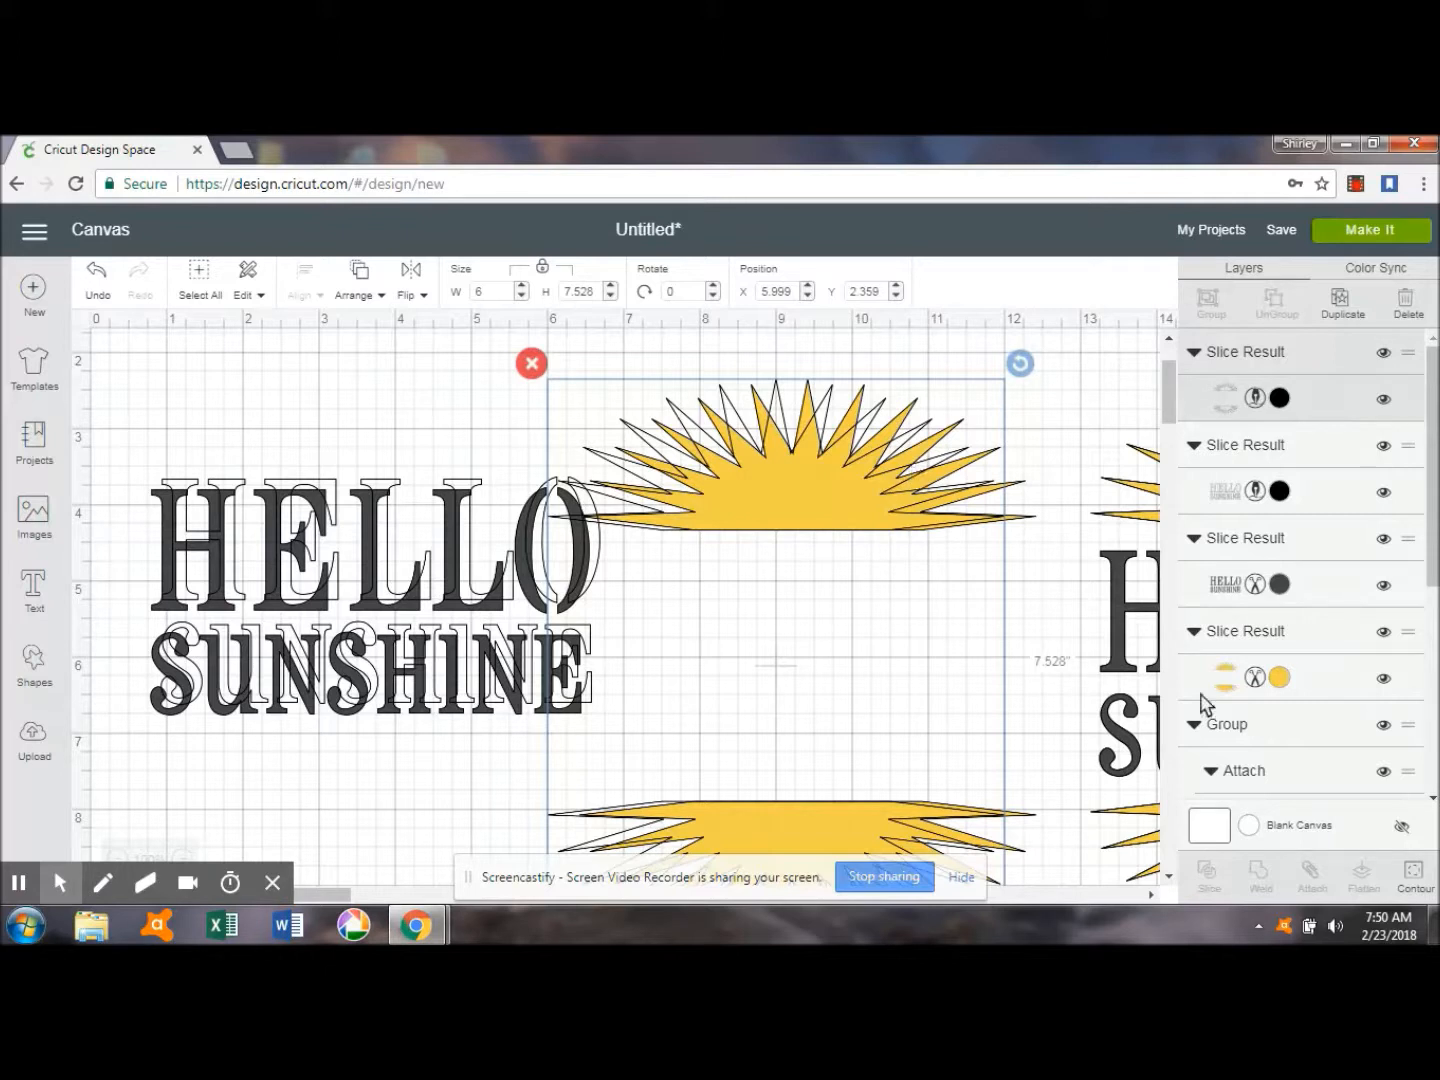
pyautogui.keyDown('shift'); pyautogui.click(1317, 681); pyautogui.keyUp('shift')
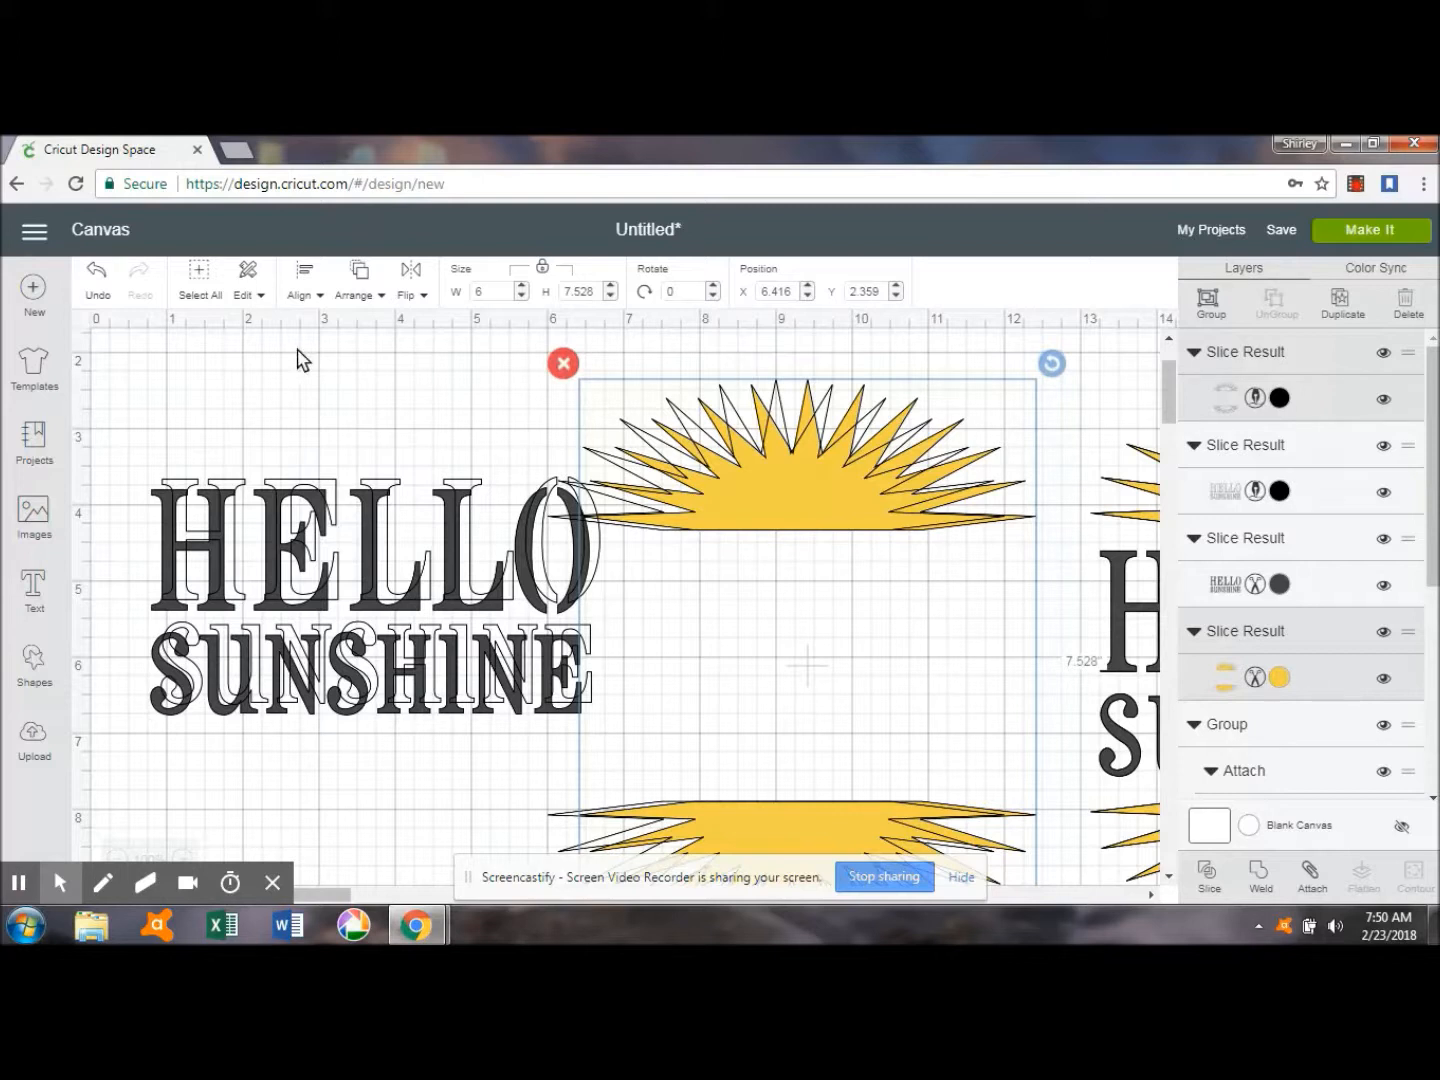
pyautogui.click(308, 280)
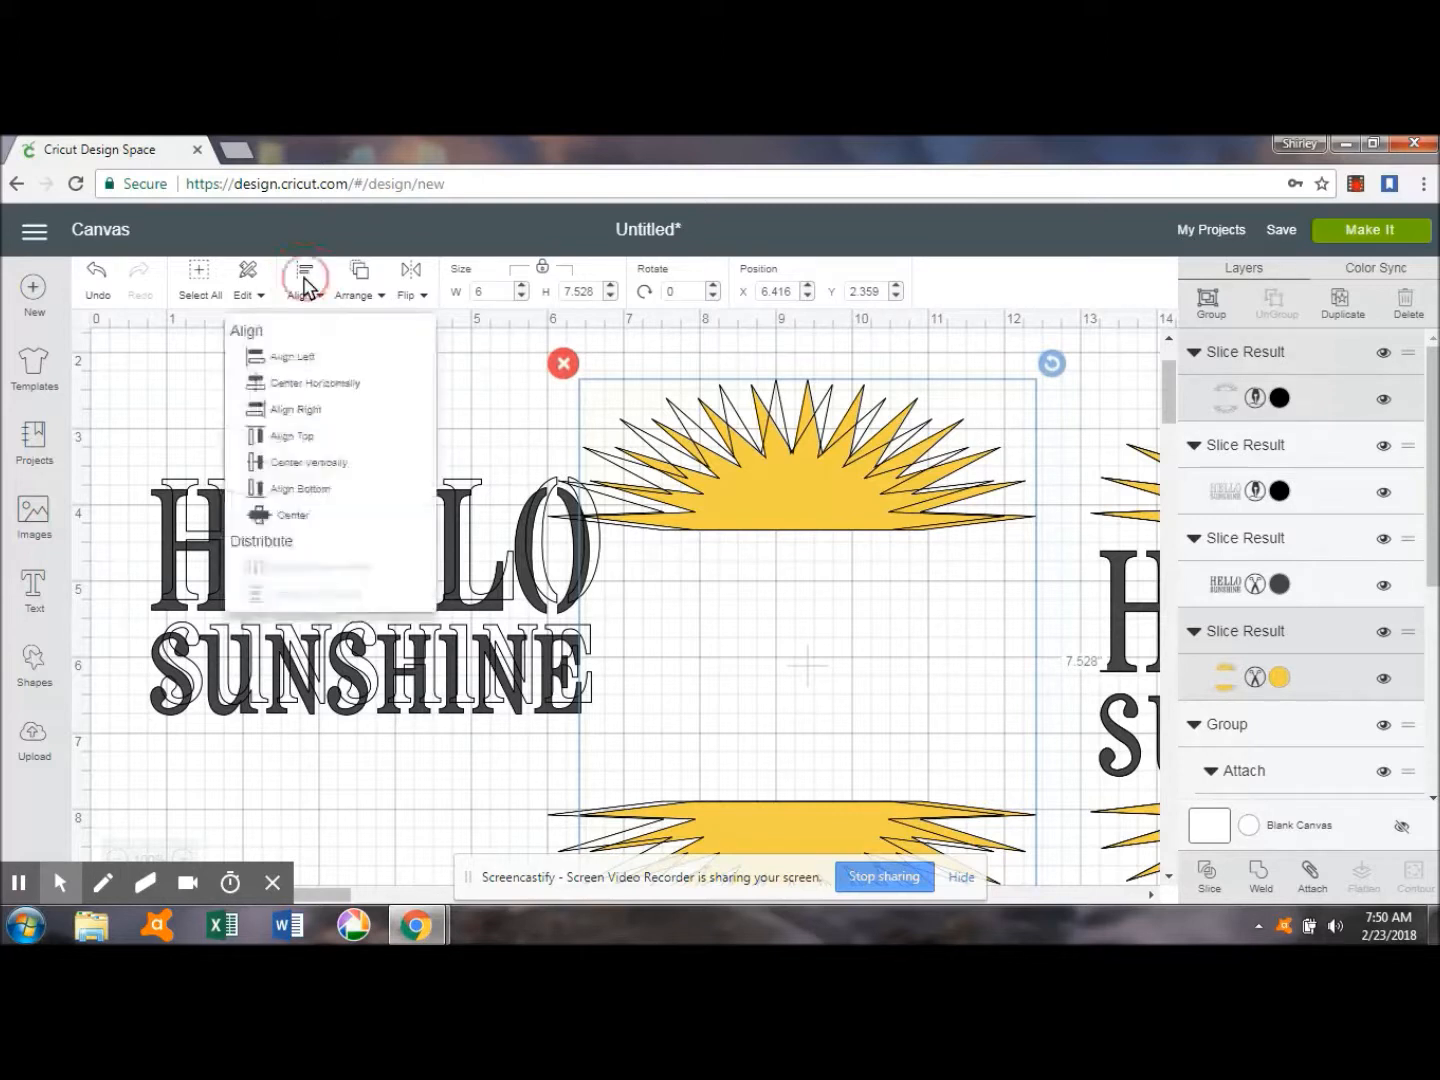
pyautogui.click(293, 516)
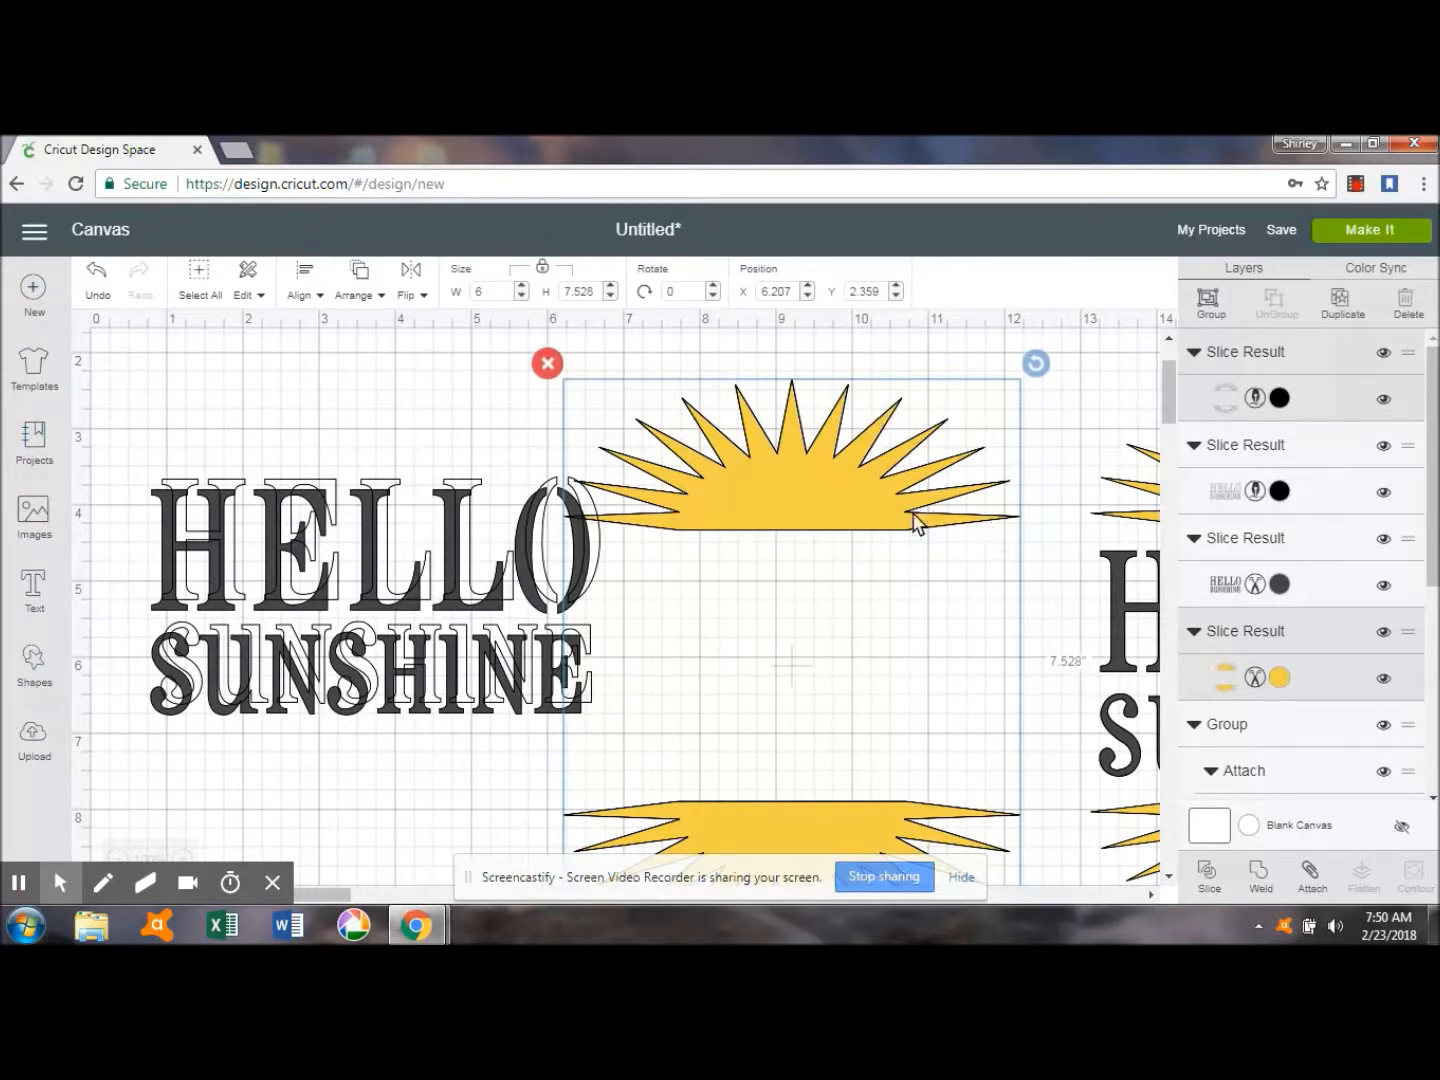
pyautogui.click(1309, 874)
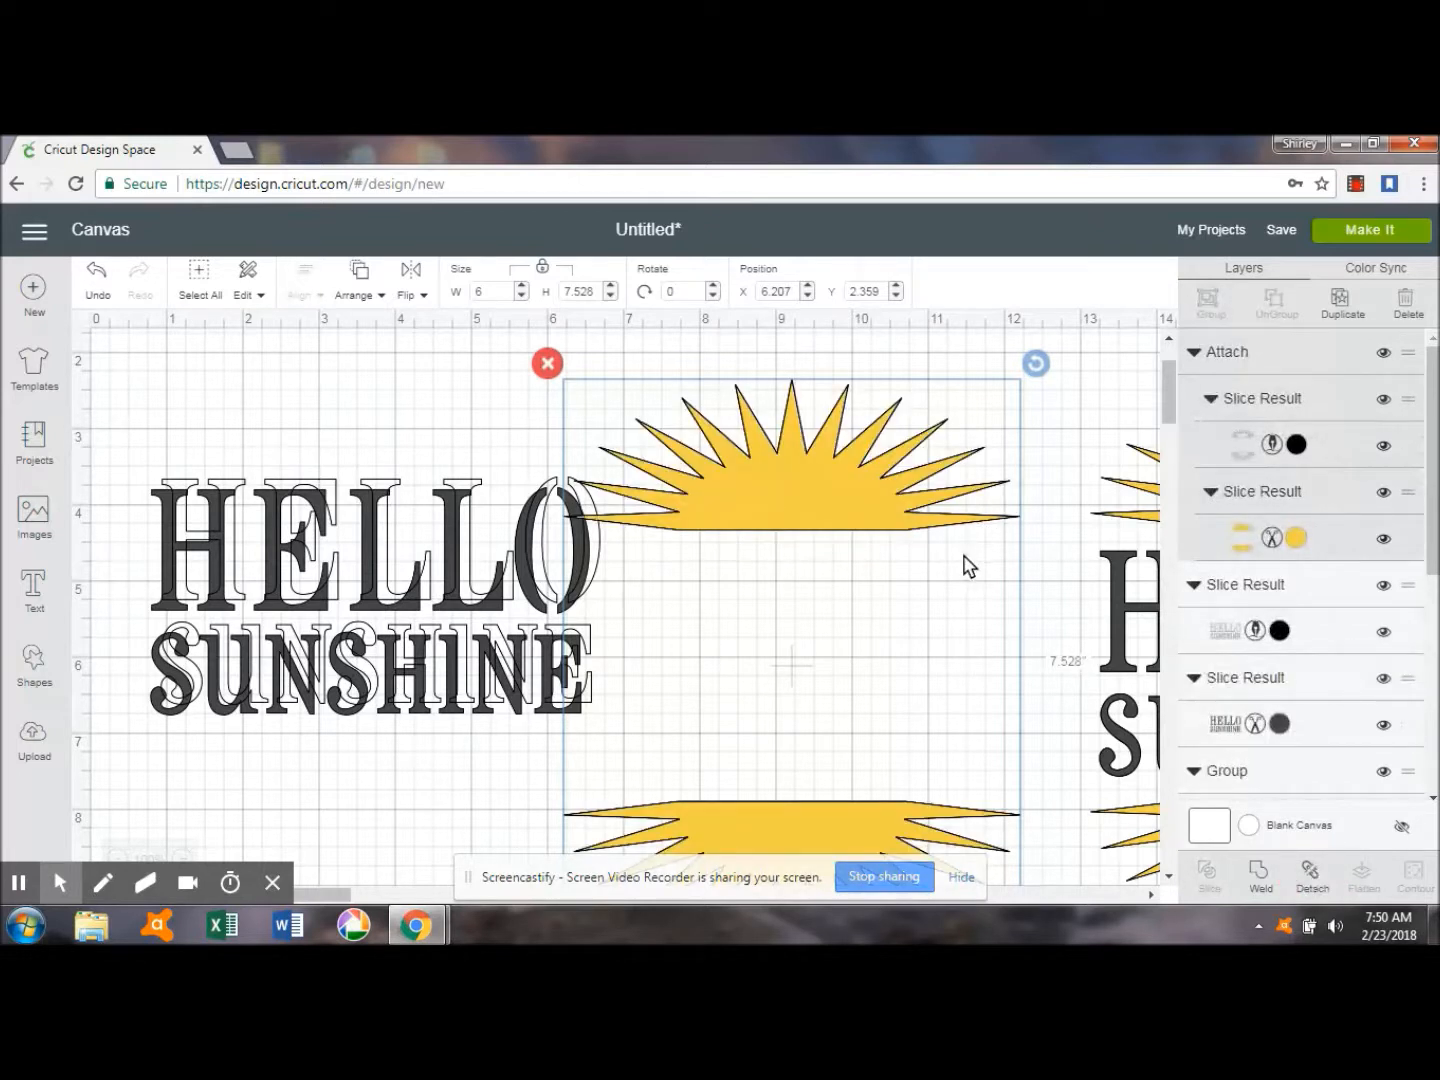
pyautogui.click(353, 365)
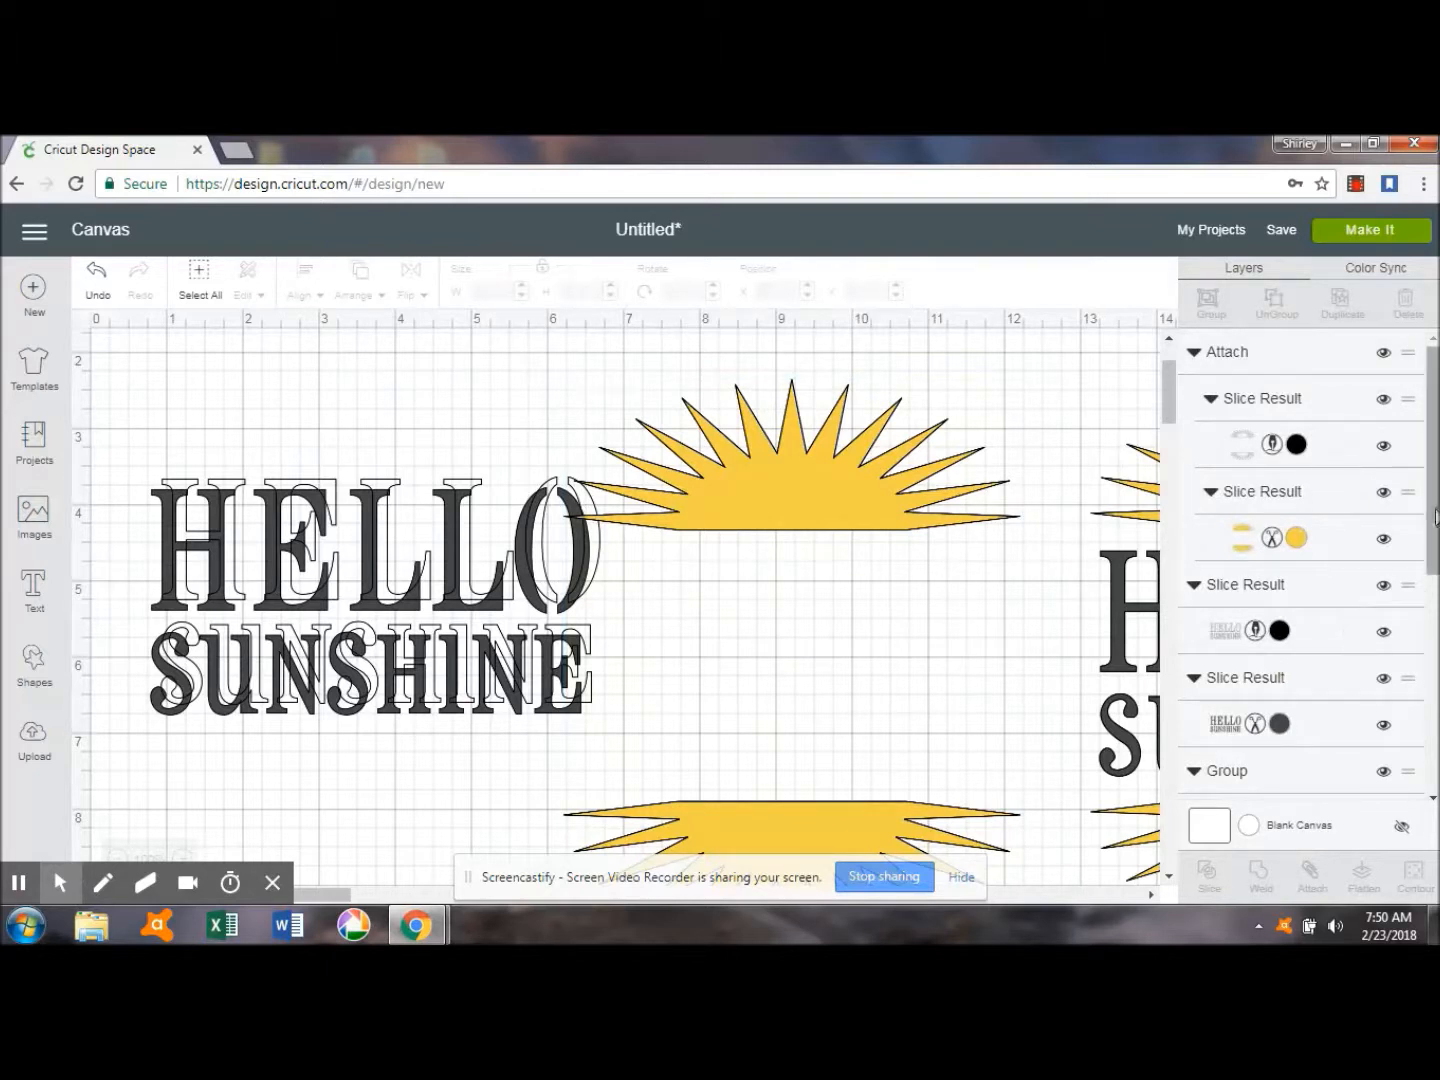
# Center the lettering's Write outline and dark Cut layer on each other and attach them.
pyautogui.click(1314, 631)
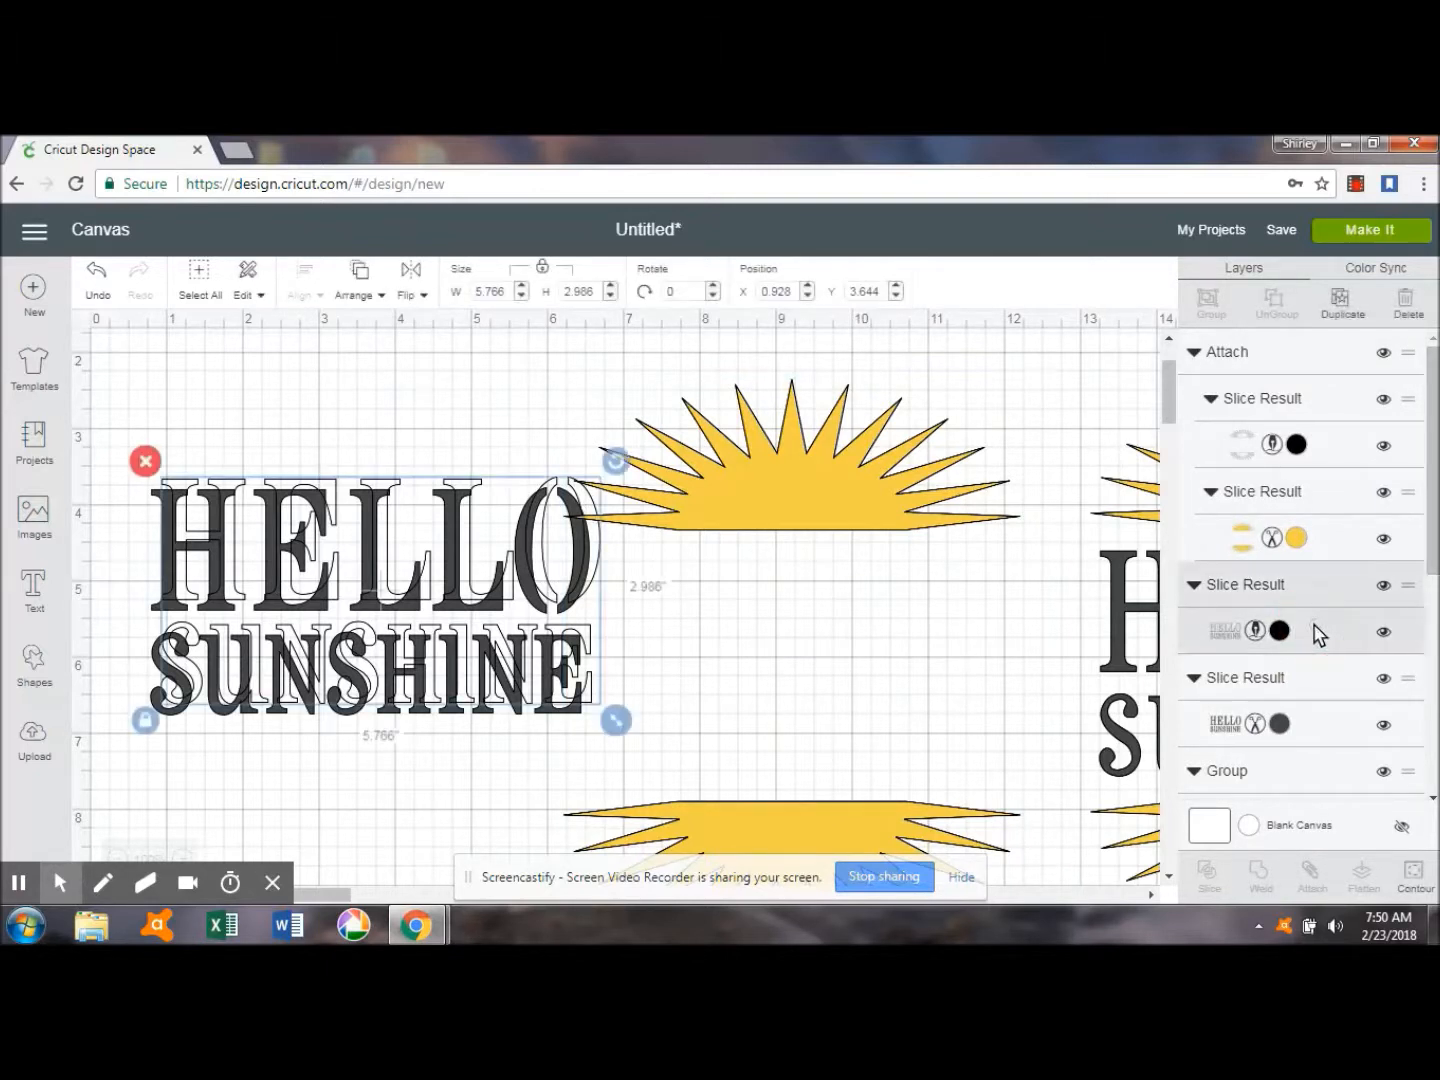
pyautogui.keyDown('shift'); pyautogui.click(1316, 733); pyautogui.keyUp('shift')
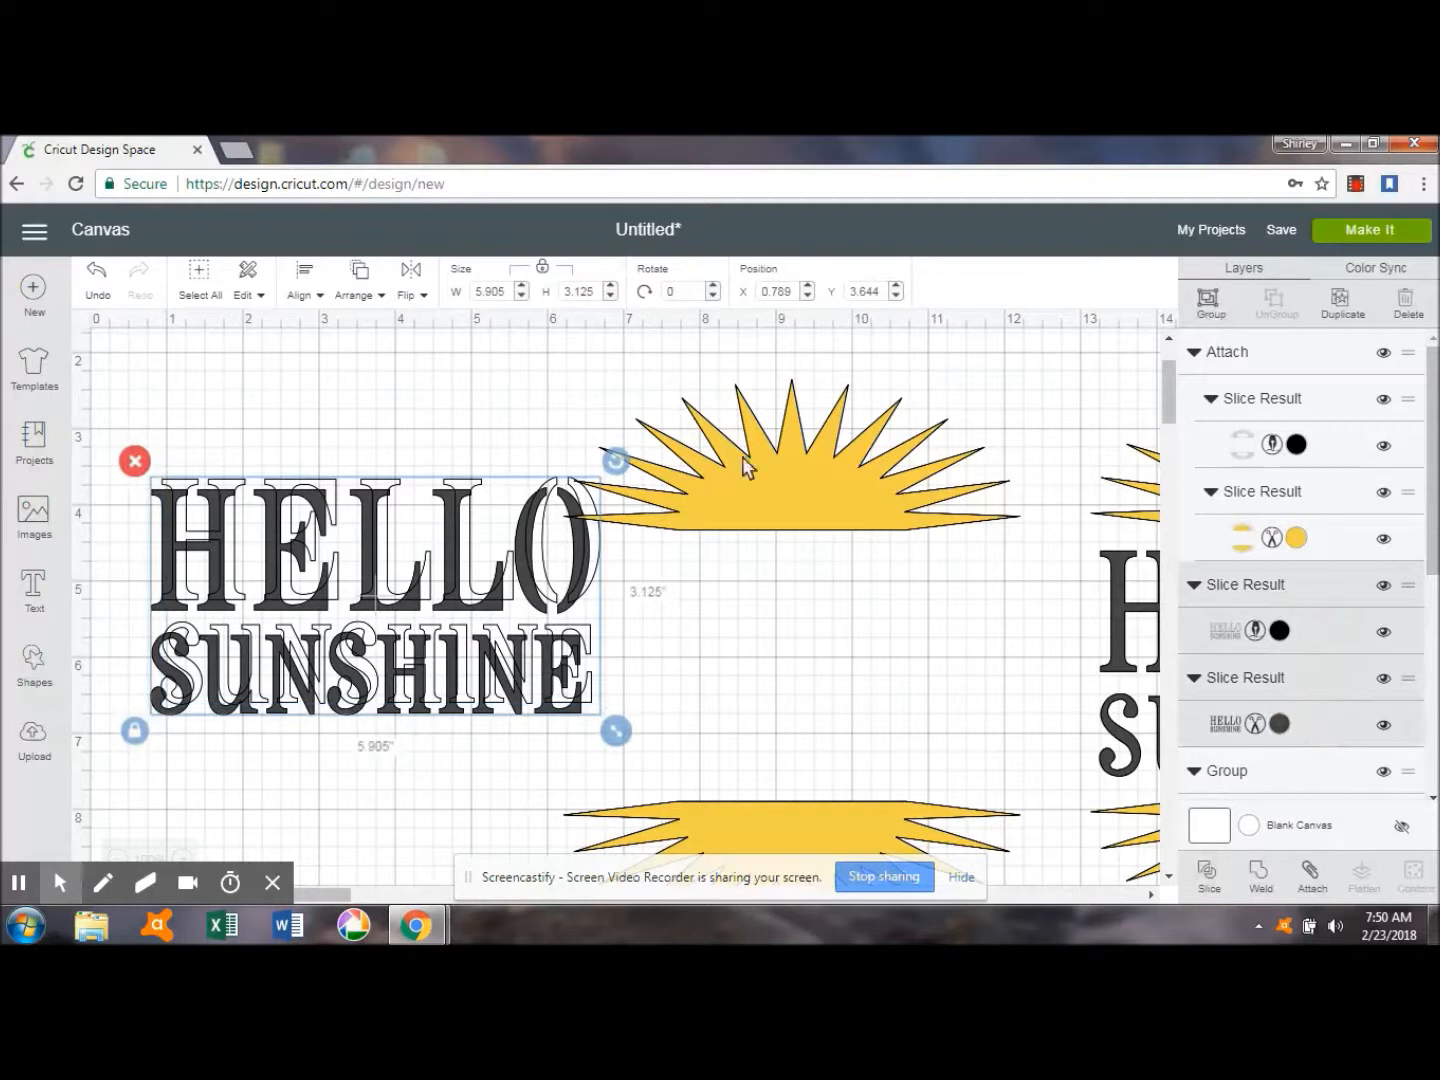
pyautogui.click(301, 290)
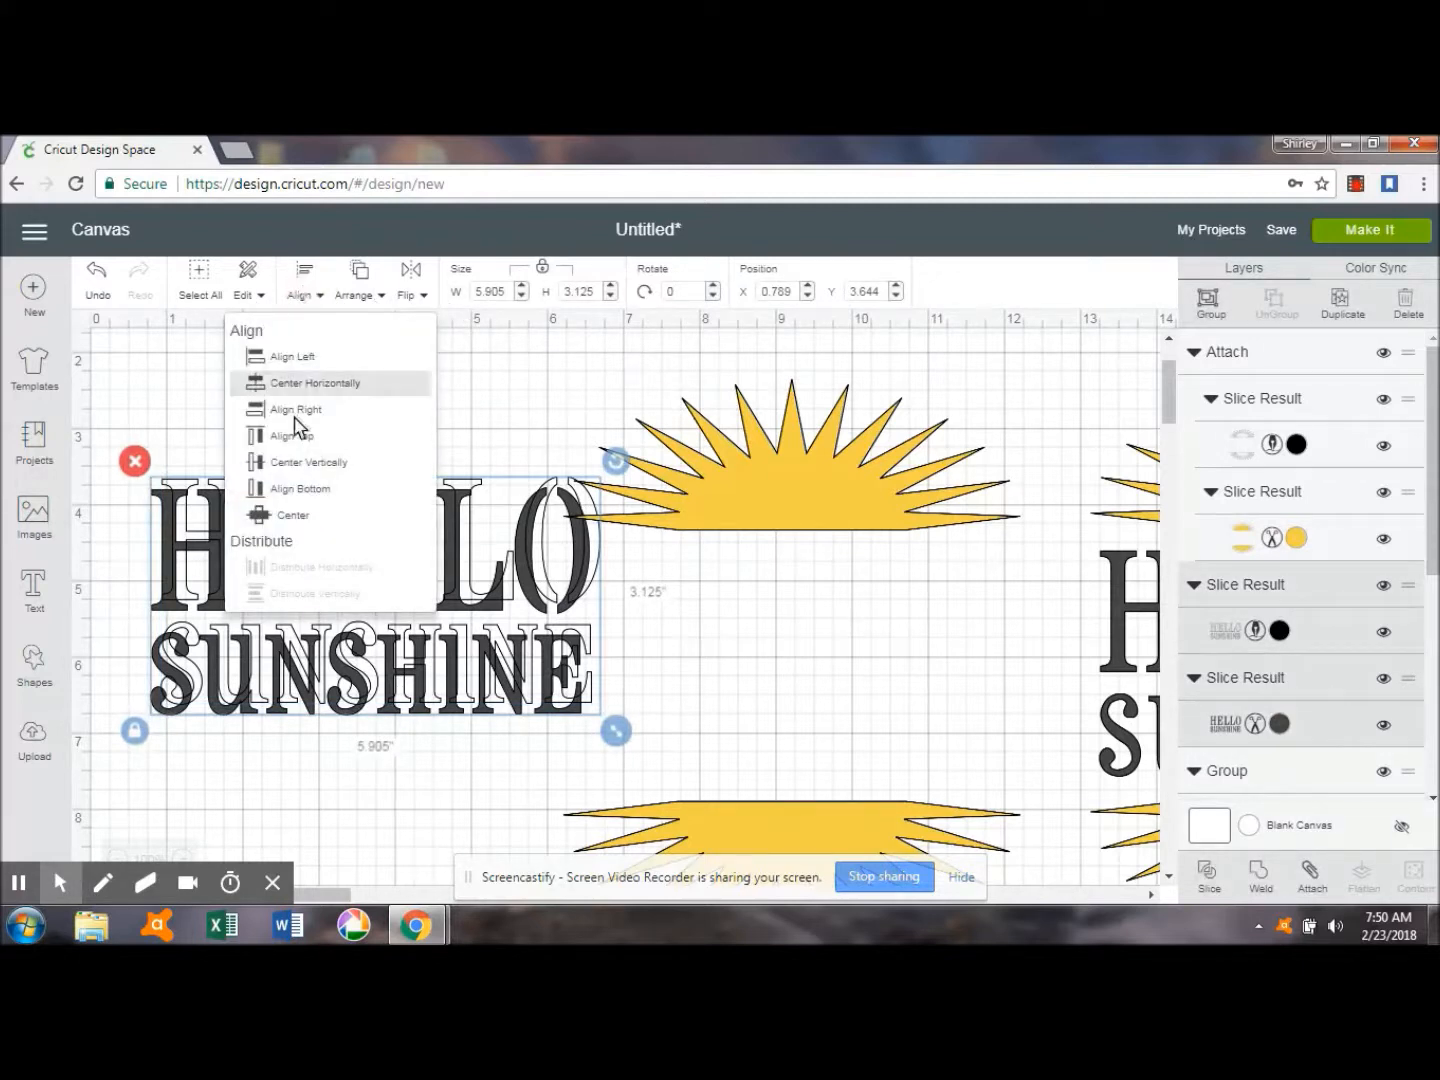
pyautogui.click(296, 519)
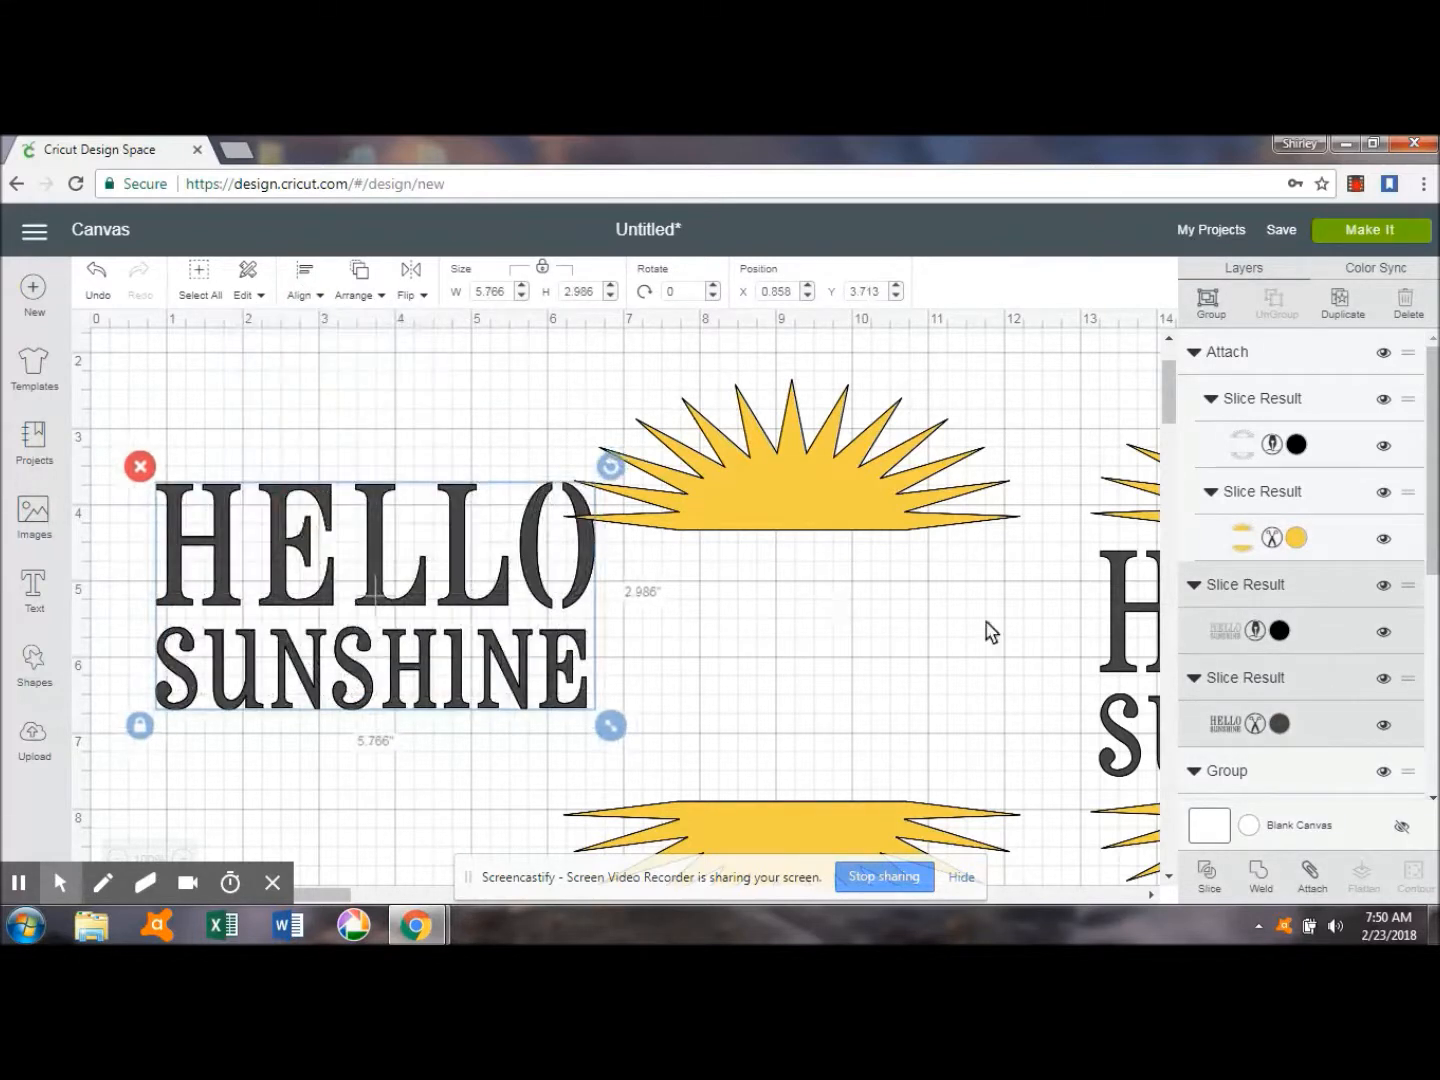
pyautogui.click(1311, 874)
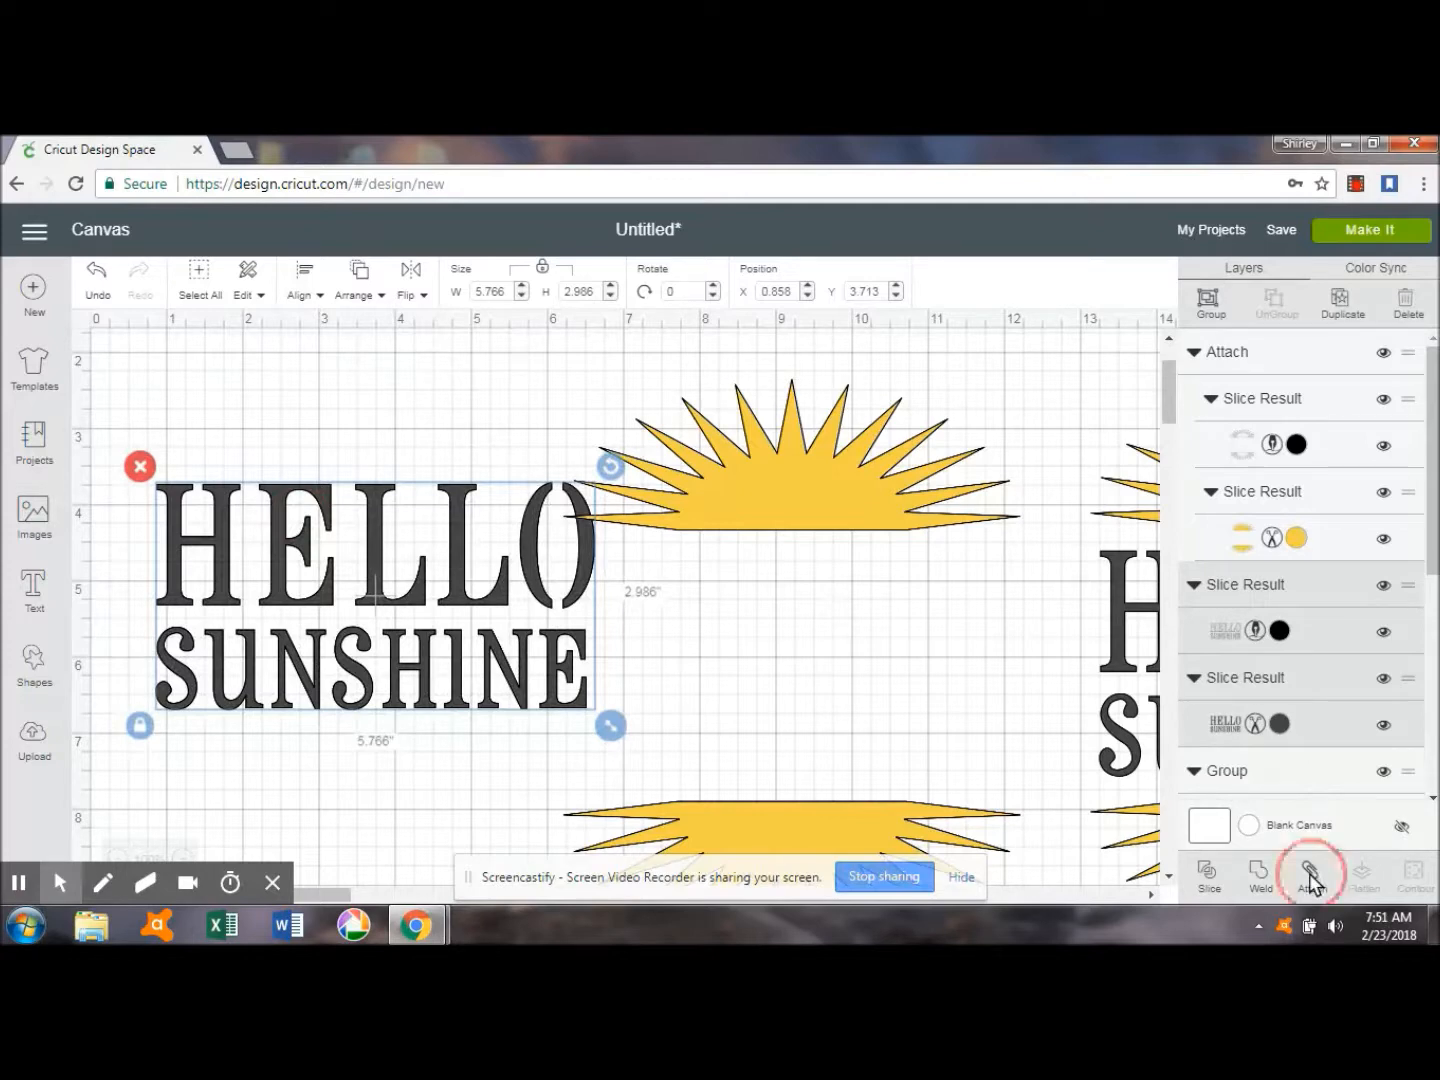
# Move the attached sun to about X 2.96, Y 1.67, and place the attached lettering between its halves at about X 3.11, Y 3.95.
pyautogui.click(864, 473)
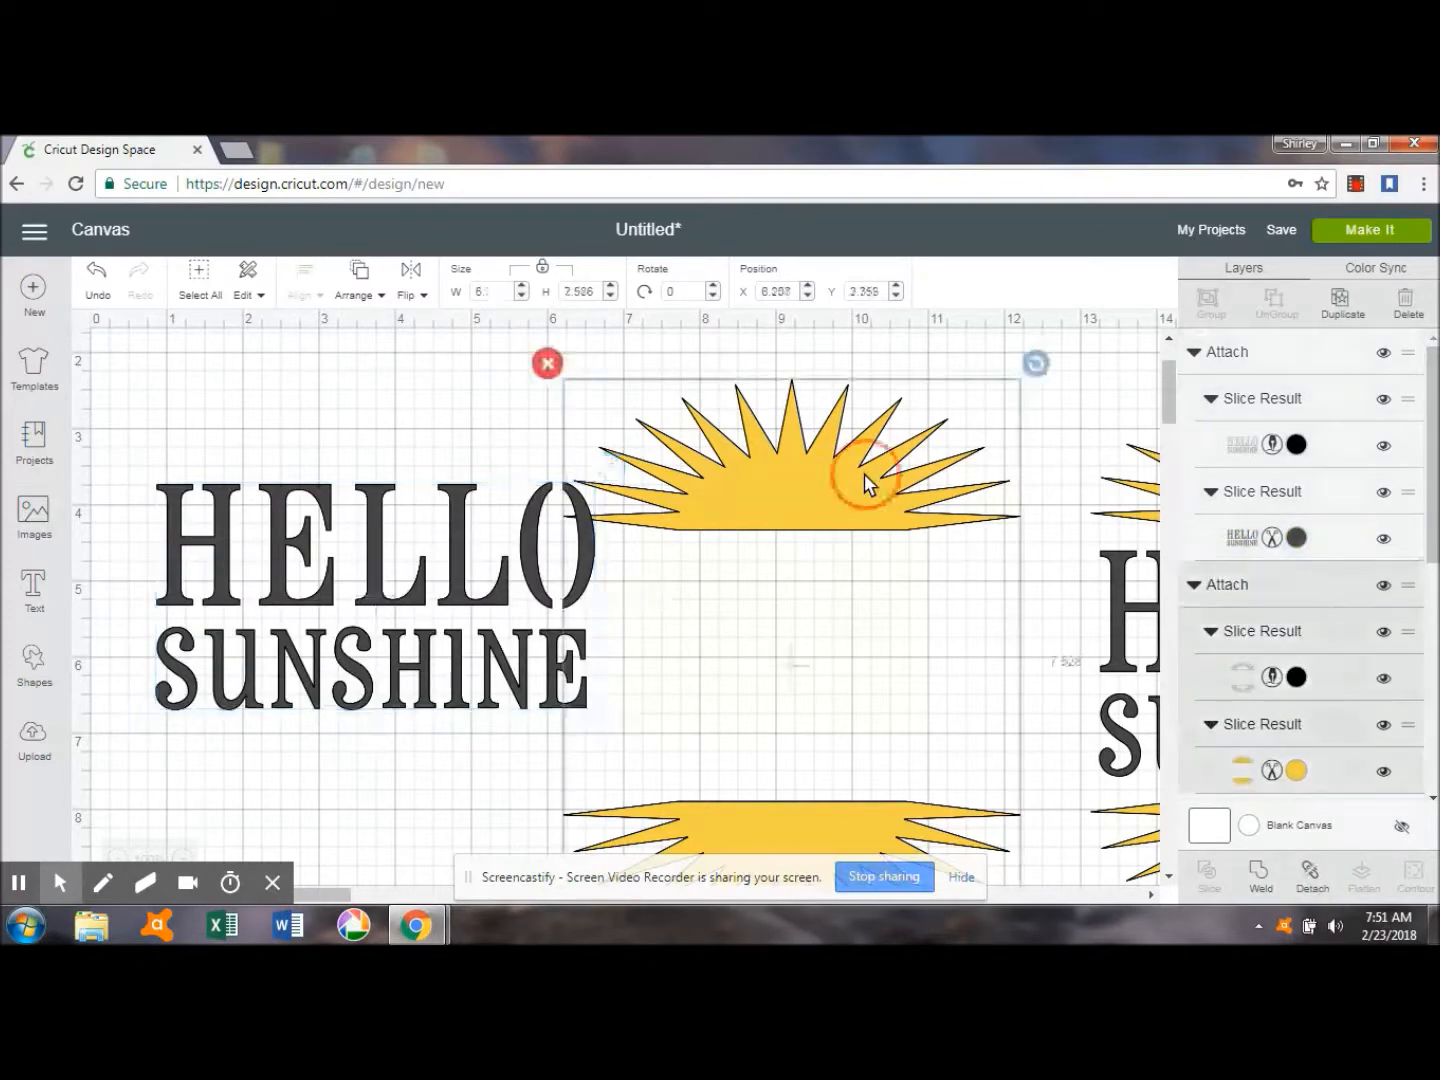
pyautogui.moveTo(864, 473); pyautogui.dragTo(611, 420)
pyautogui.click(209, 548)
pyautogui.moveTo(208, 548); pyautogui.dragTo(381, 563)
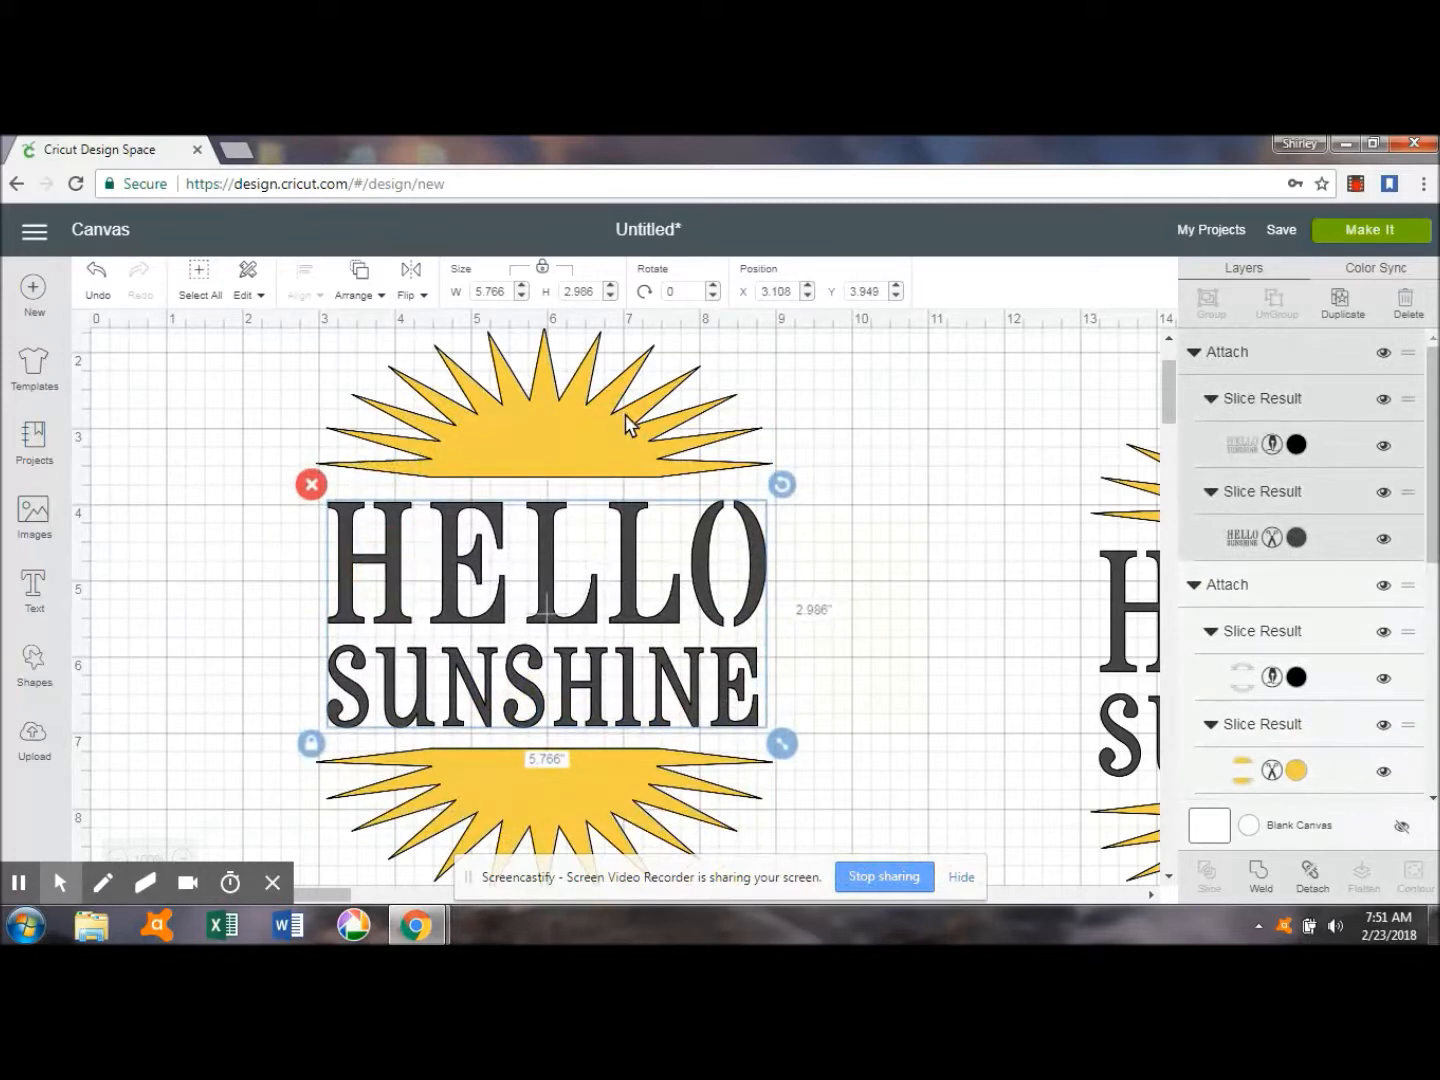
# Center the attached Hello Sunshine lettering and the attached sun halves on each other.
pyautogui.keyDown('shift'); pyautogui.click(627, 416); pyautogui.keyUp('shift')
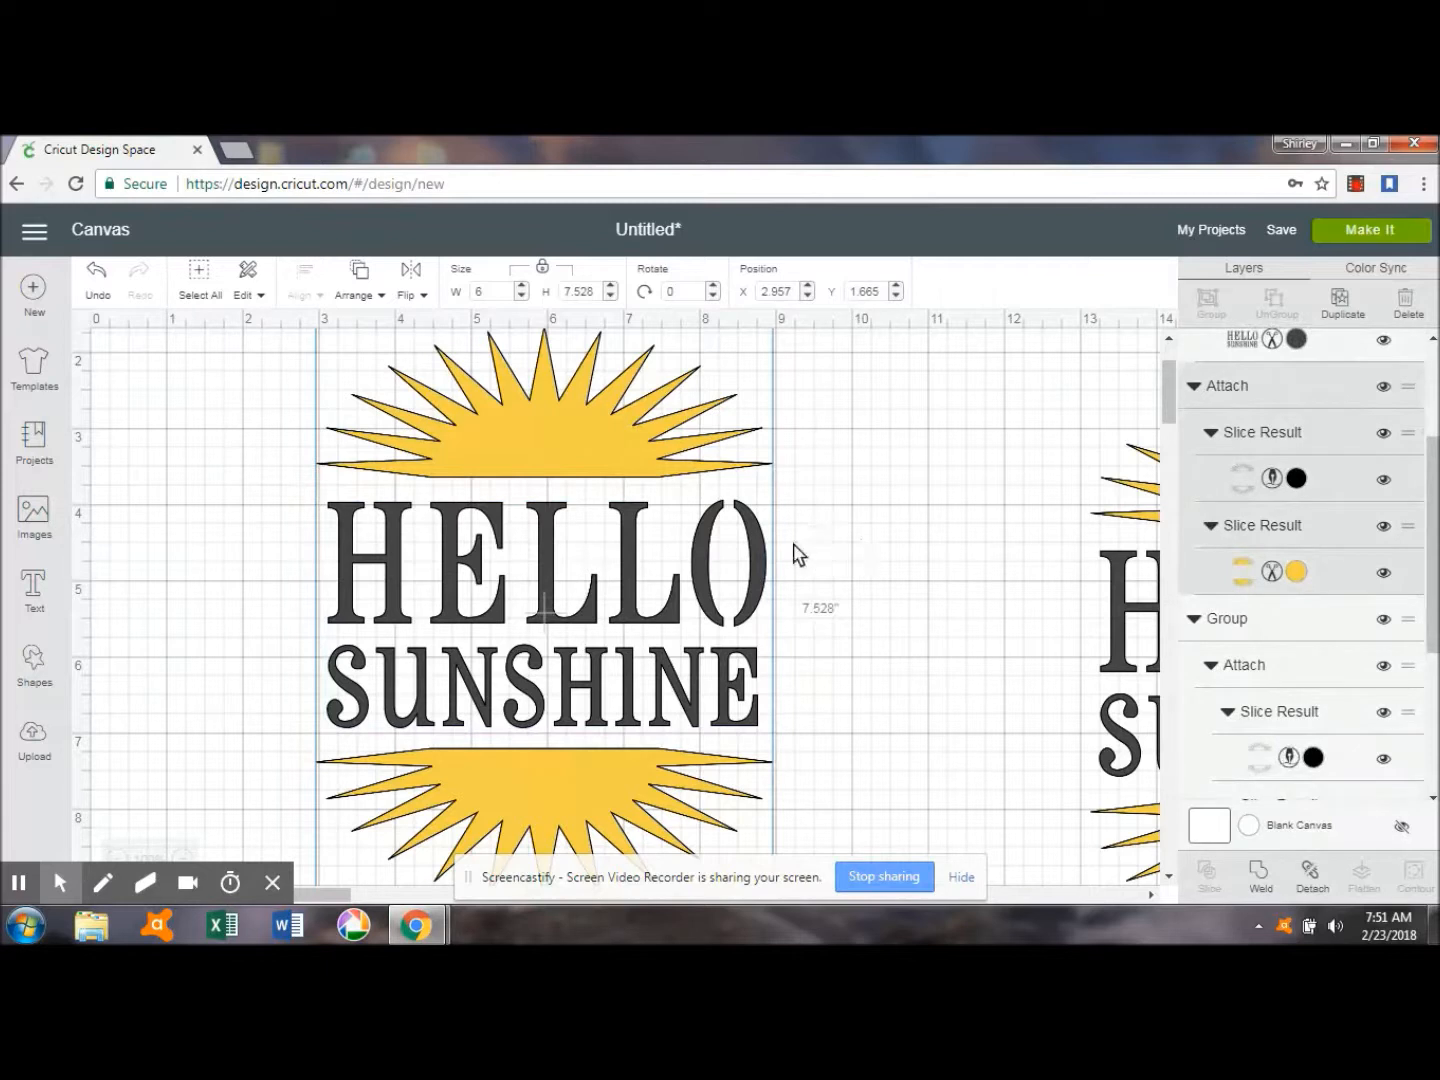
pyautogui.click(752, 594)
pyautogui.keyDown('shift'); pyautogui.click(640, 405); pyautogui.keyUp('shift')
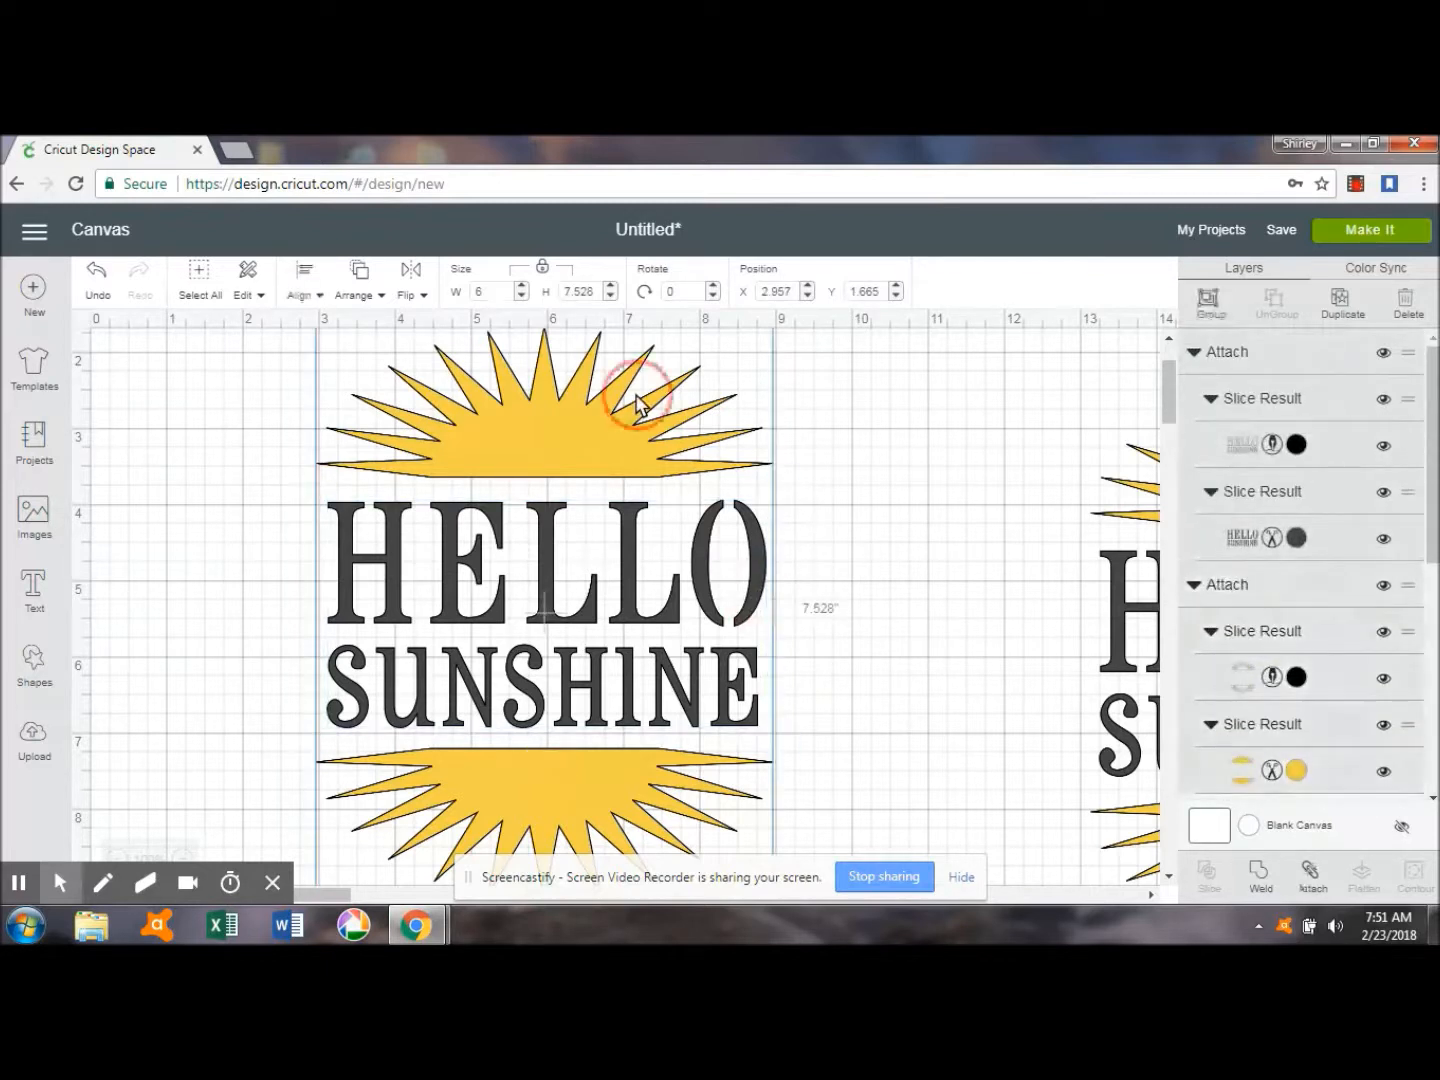
pyautogui.click(308, 283)
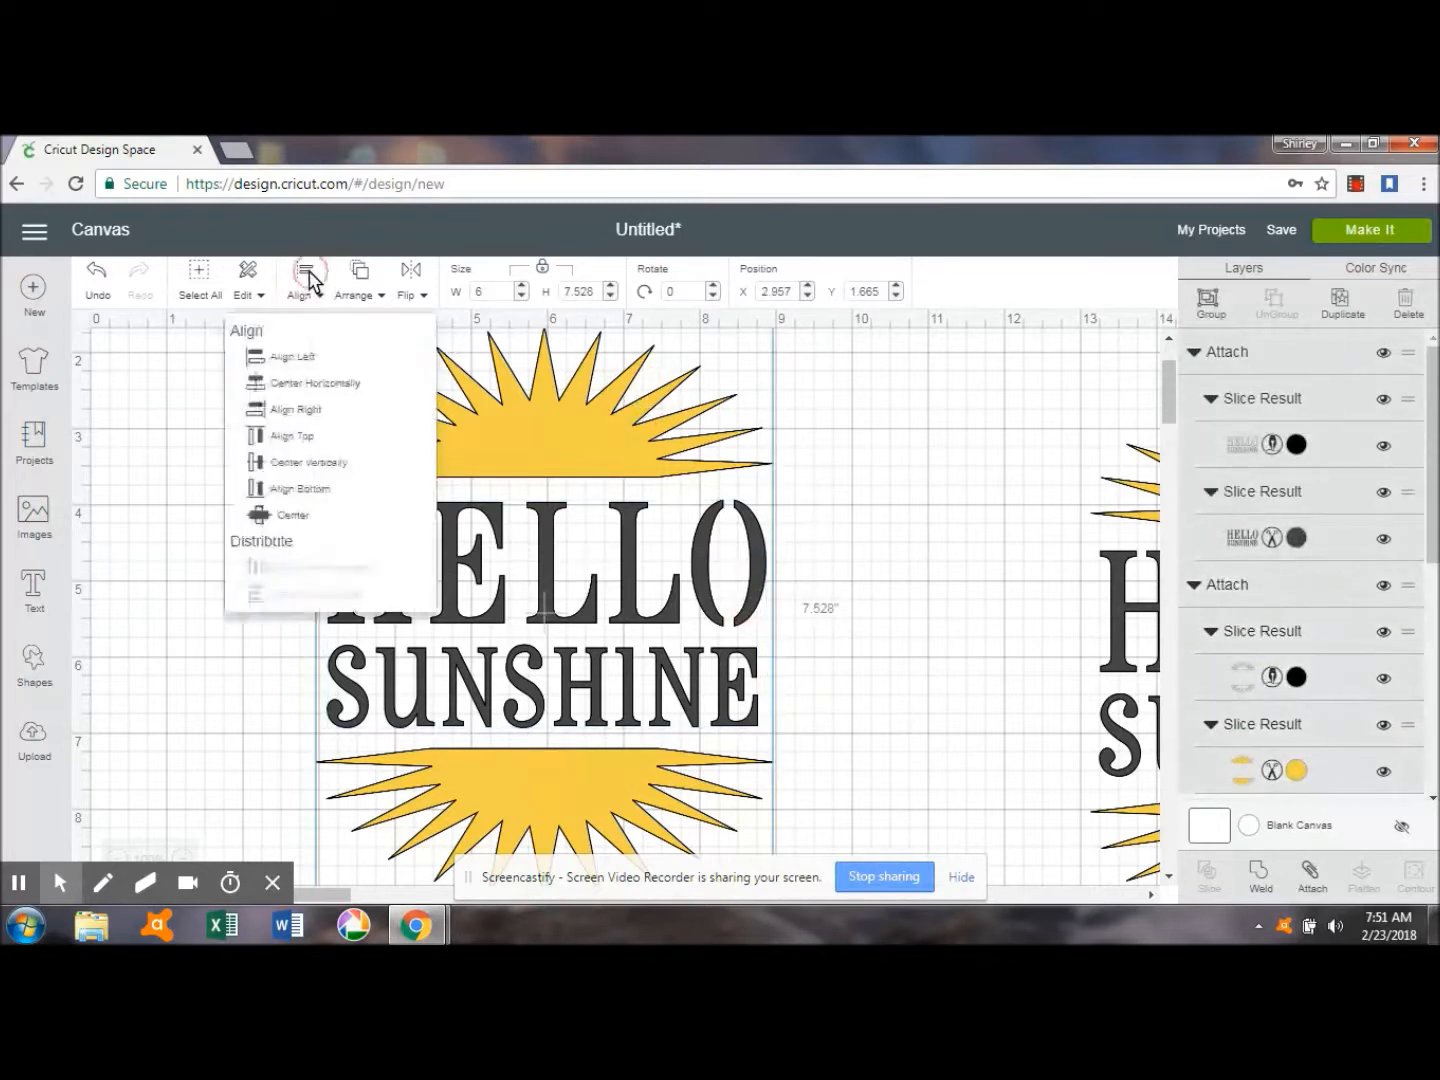
pyautogui.click(301, 522)
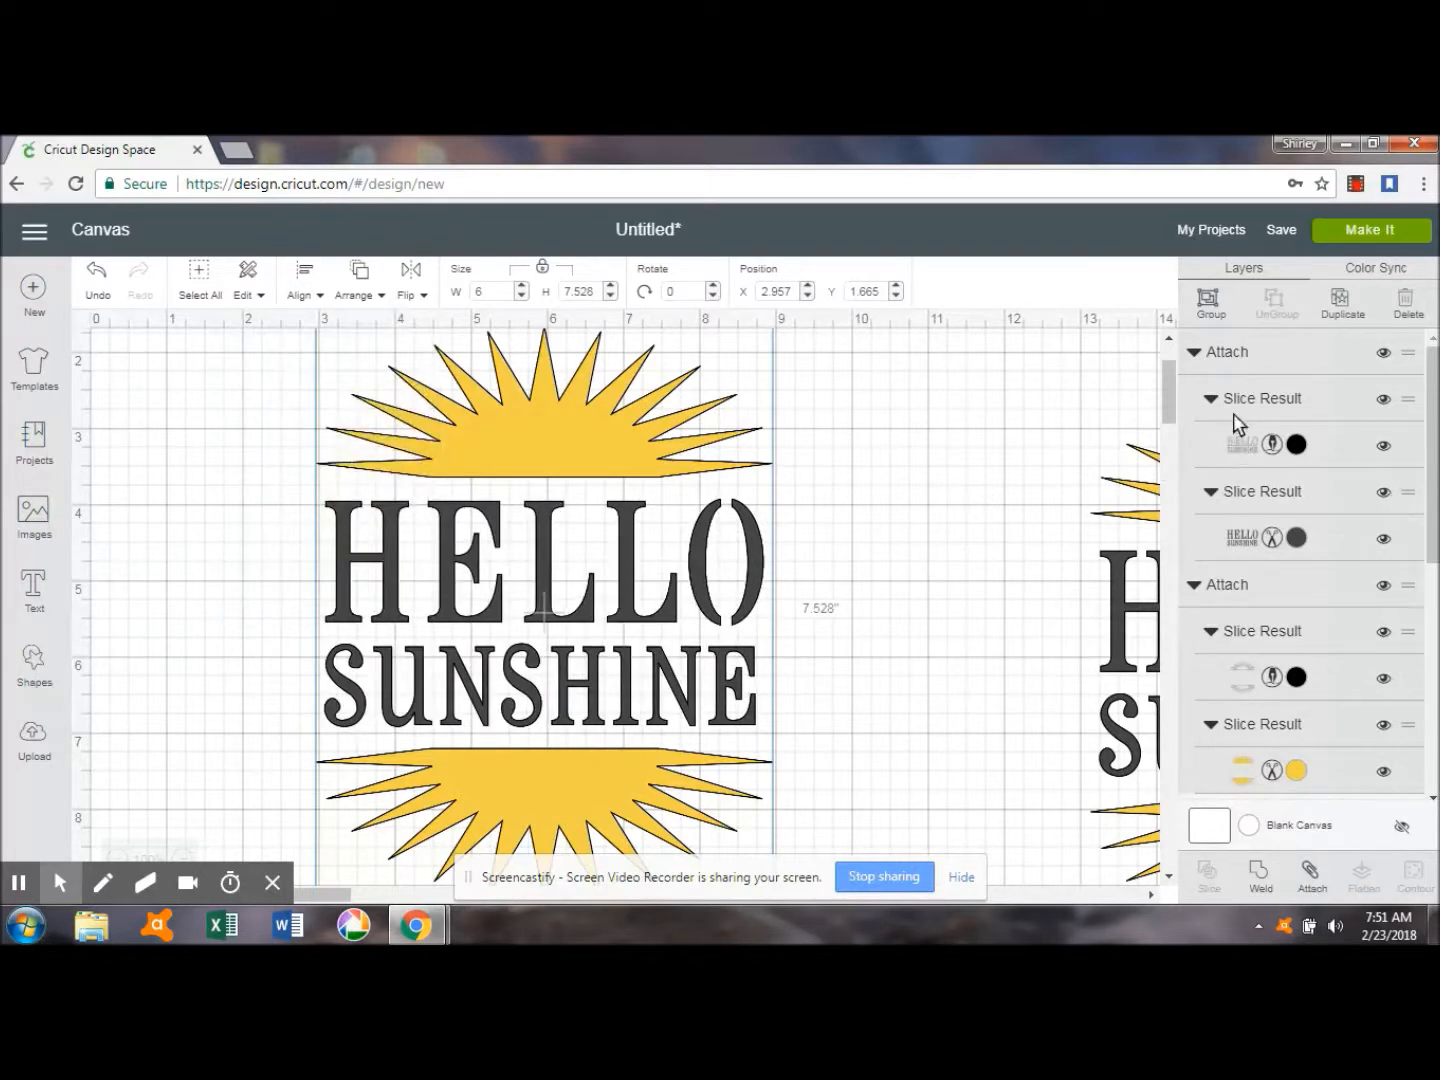
# Group the centered lettering and sun, and move the group to about X 1.04, Y 2.28.
pyautogui.click(1208, 300)
pyautogui.moveTo(704, 514); pyautogui.dragTo(515, 505)
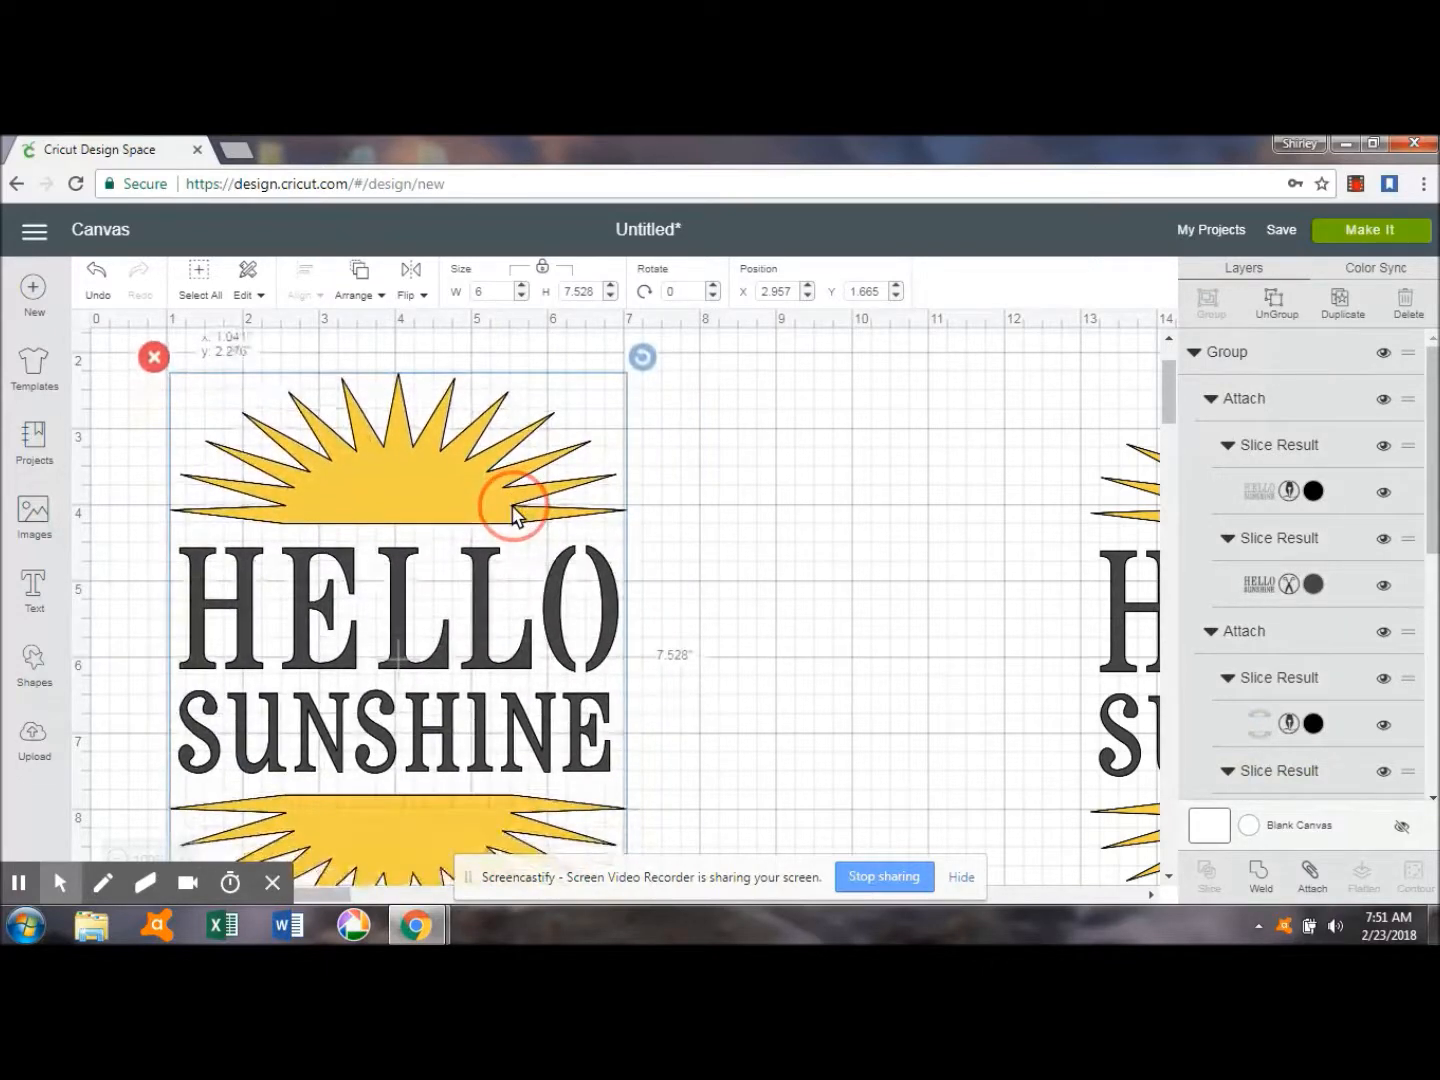
# Preview how the project is laid out on the cutting mats, and return to the canvas.
pyautogui.click(1360, 233)
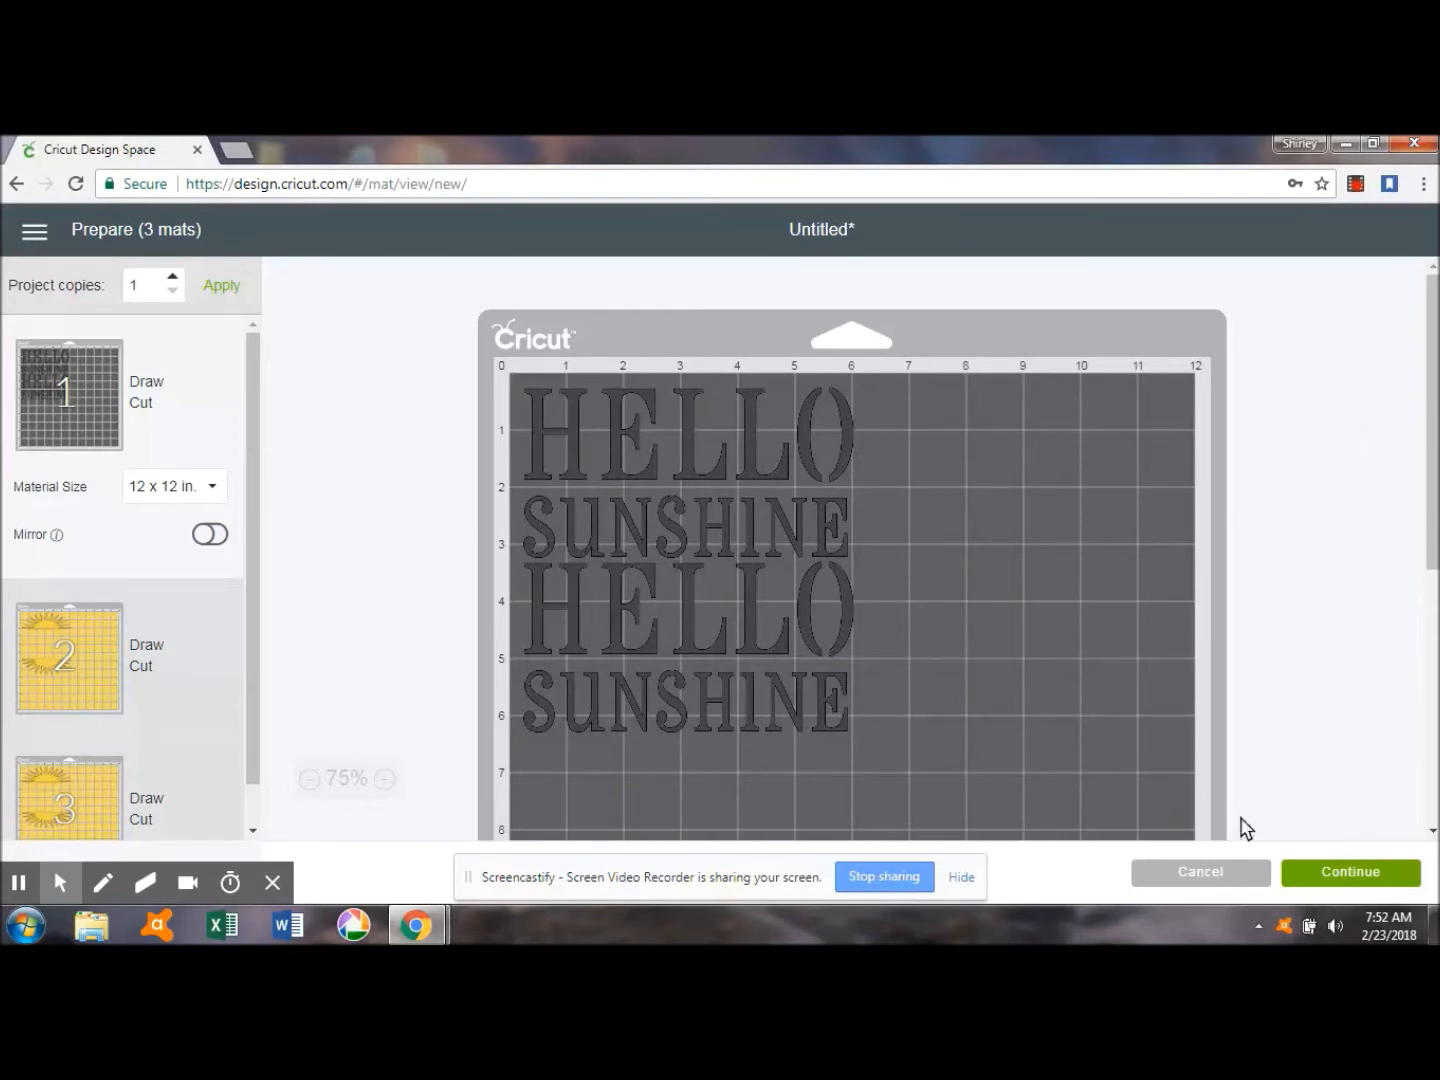
pyautogui.click(1205, 873)
pyautogui.click(1268, 499)
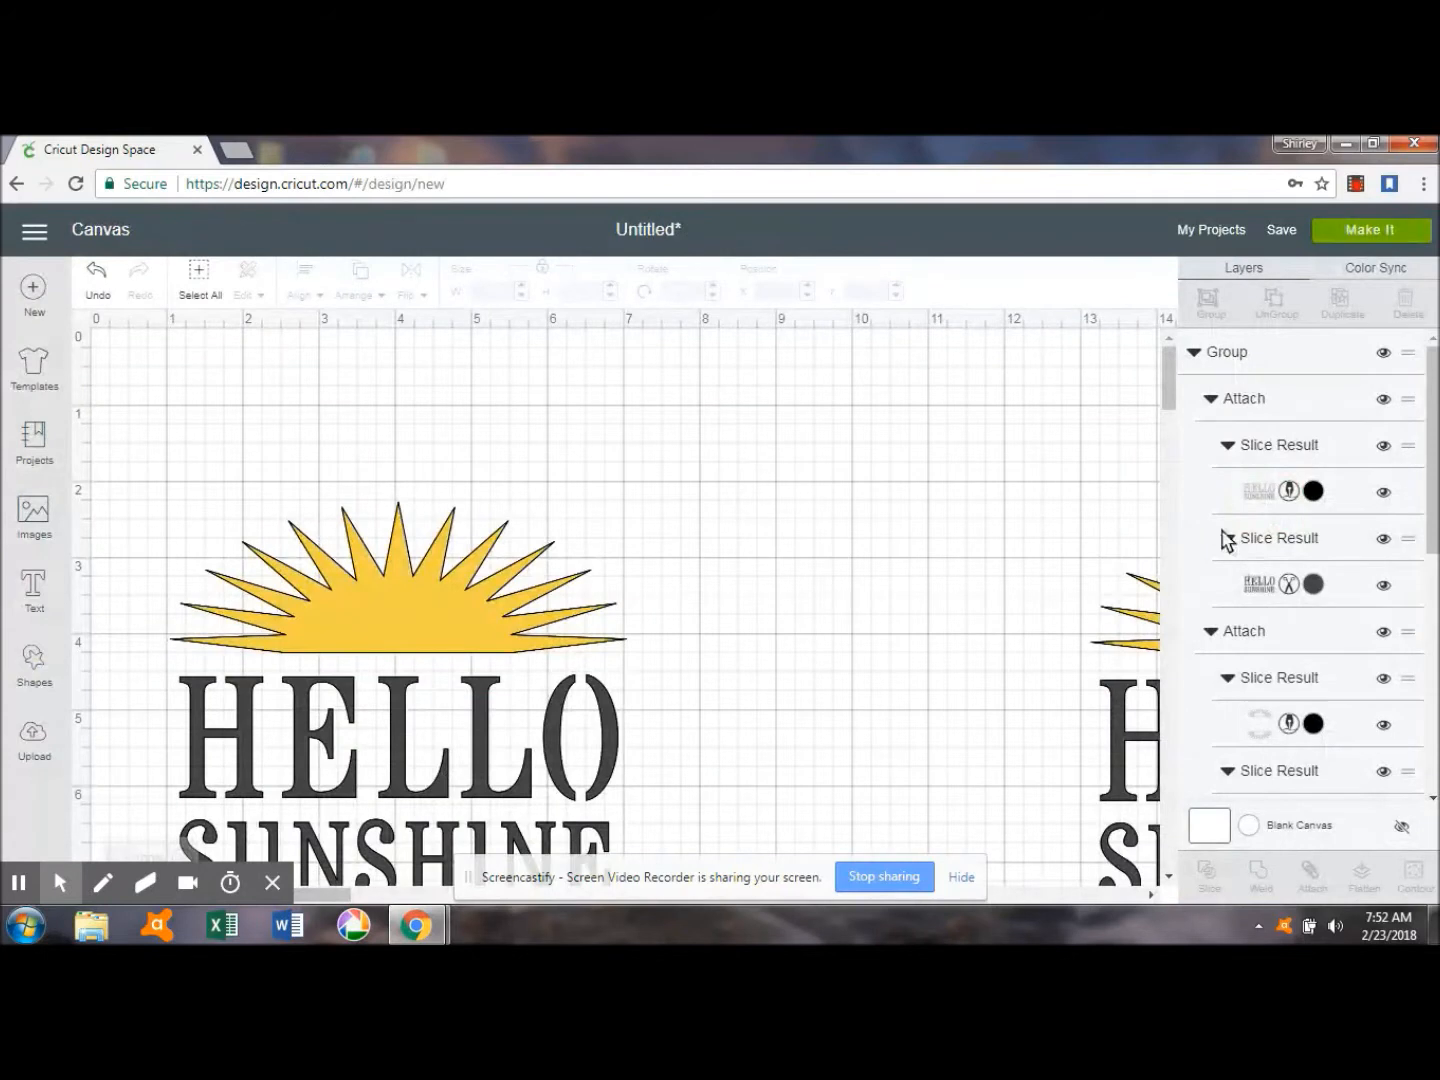